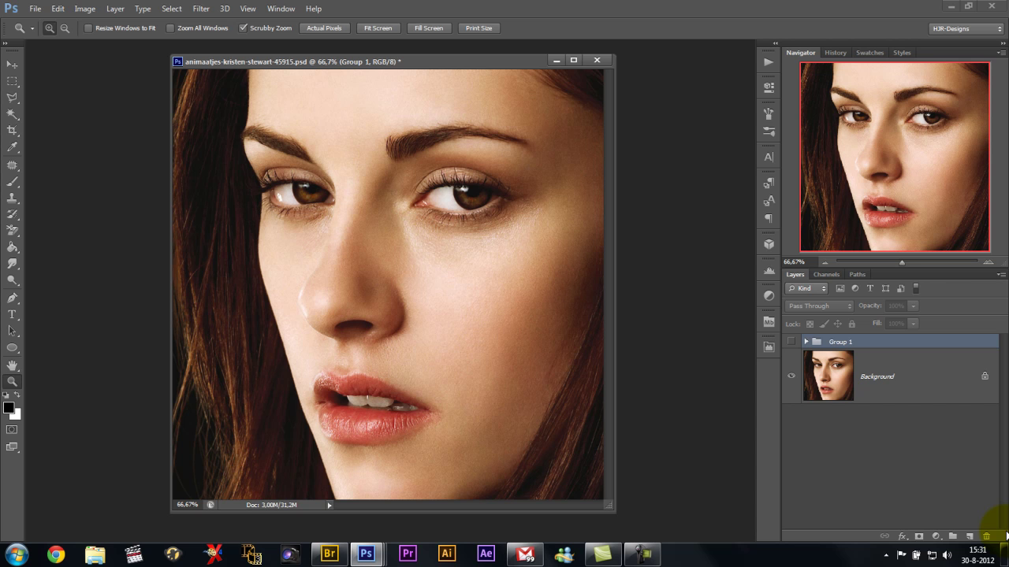
Toggle Group 1 on, off and on for before/after, then close the PSD without saving.
click(791, 342)
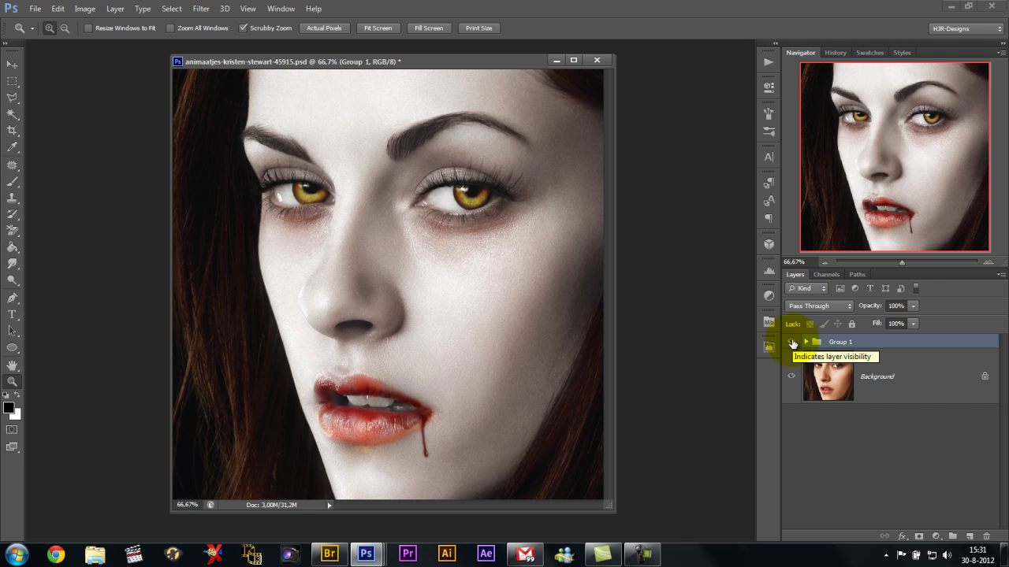
click(792, 343)
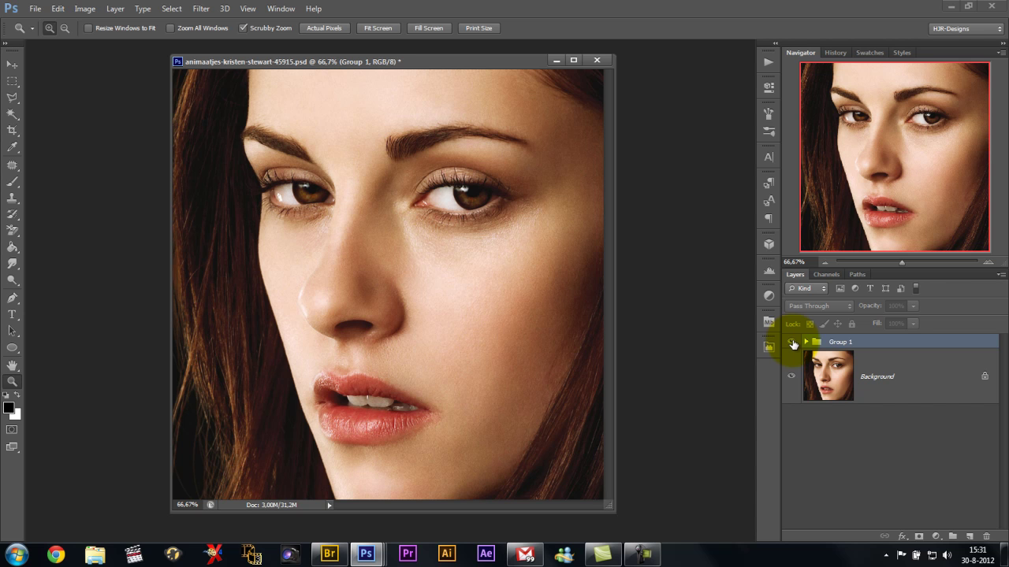
click(792, 342)
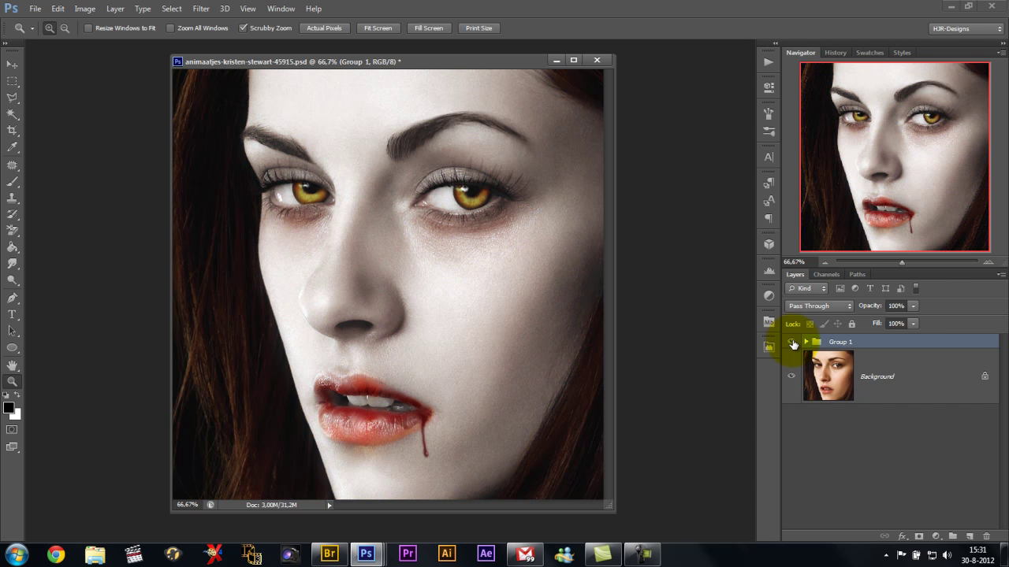
click(603, 60)
click(496, 214)
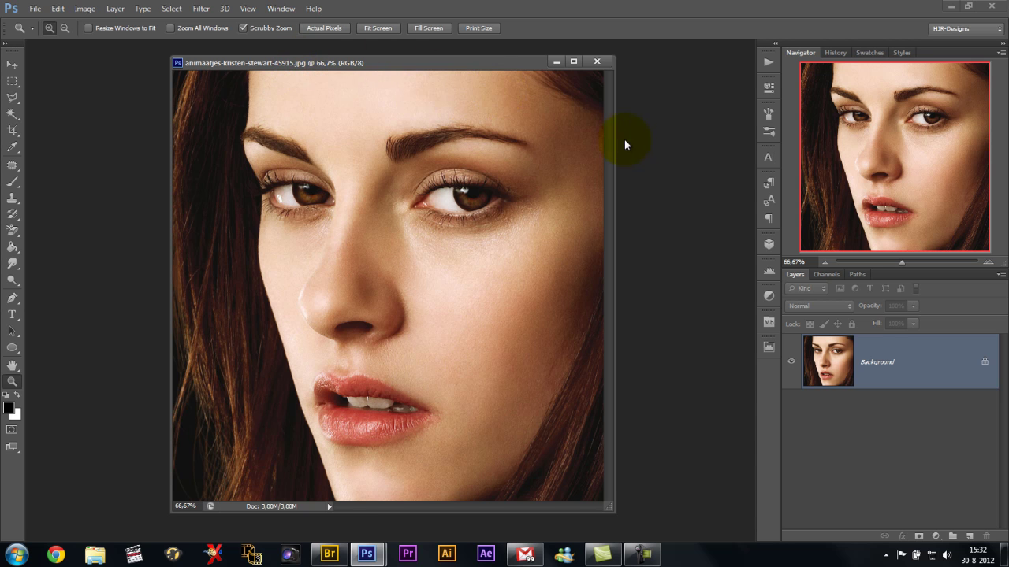
Fit the whole photo to the window with View > Fit on Screen.
drag(476, 306, 439, 272)
click(249, 10)
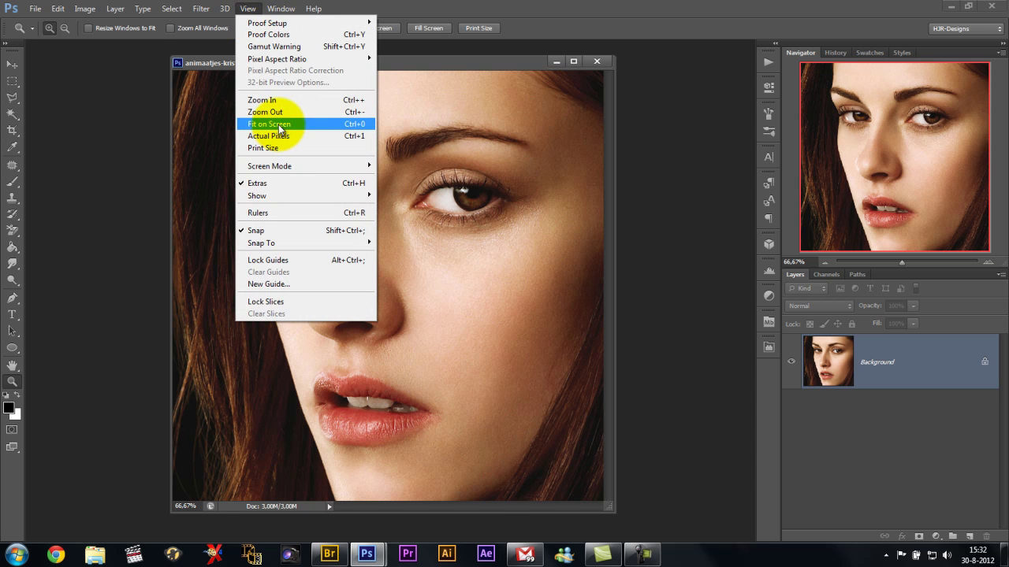
click(278, 124)
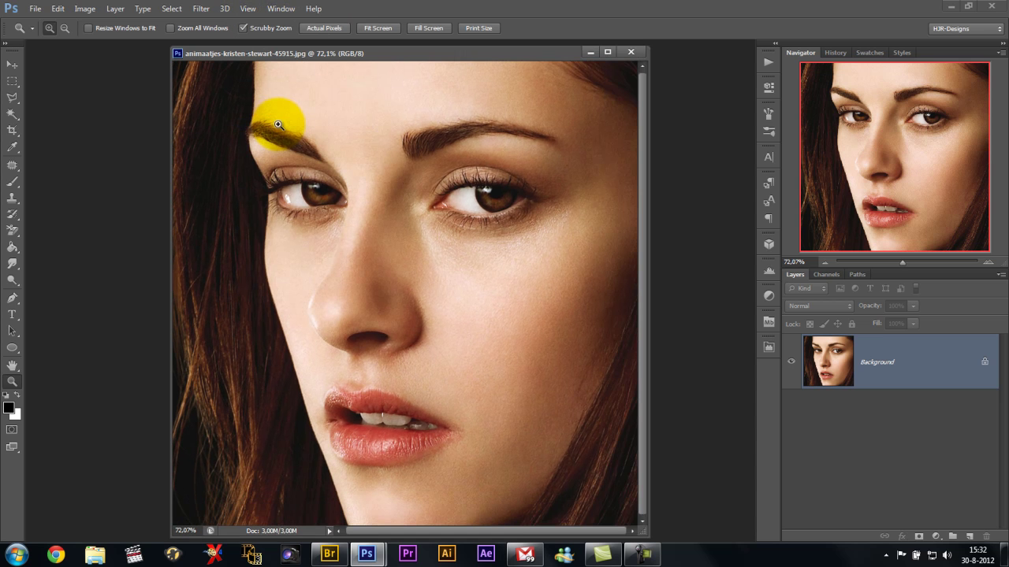
Duplicate the Background layer as 'Background copy'.
right_click(871, 367)
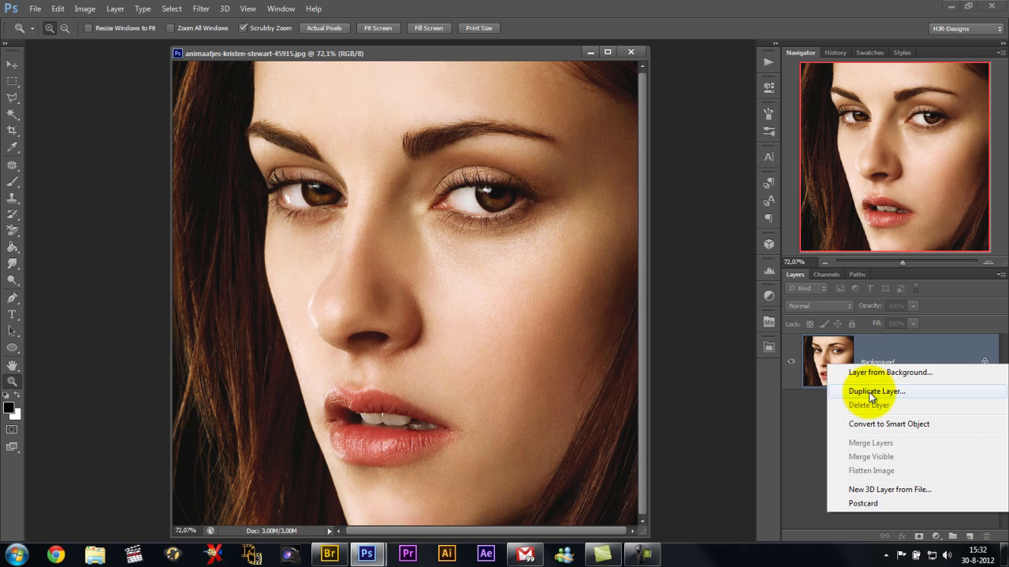
click(871, 392)
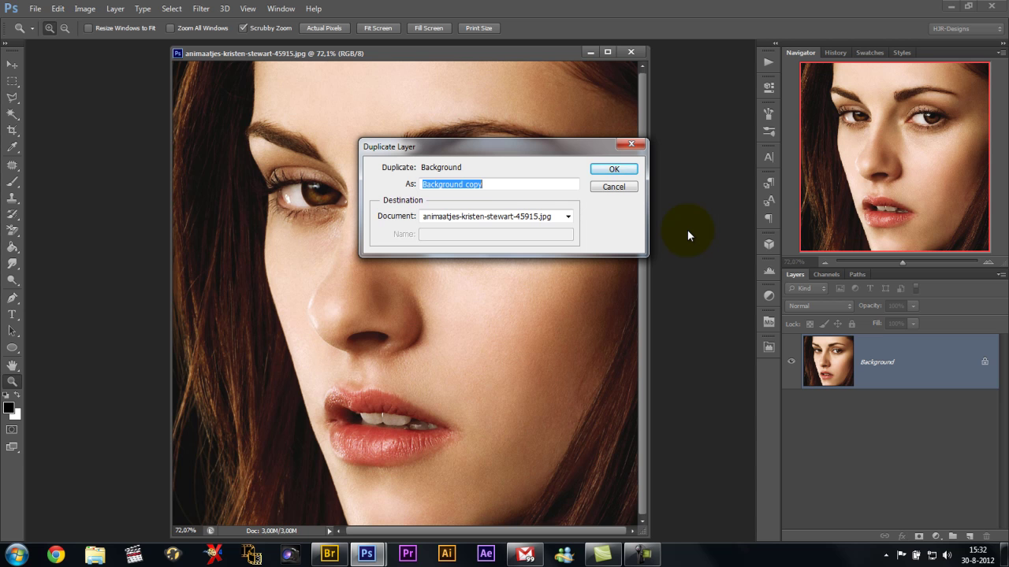
click(617, 169)
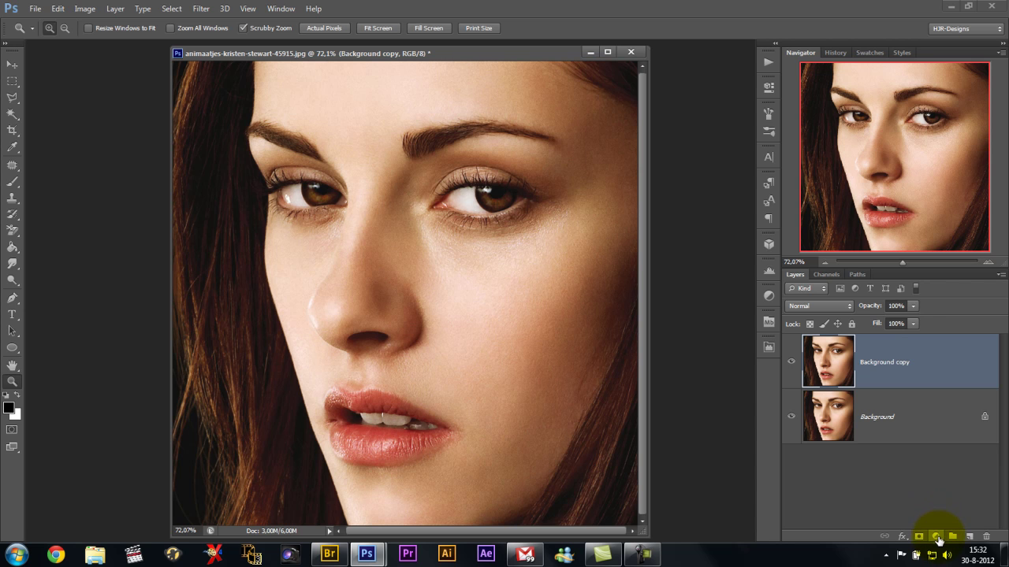
Add a Vibrance adjustment layer clipped to Background copy.
click(936, 535)
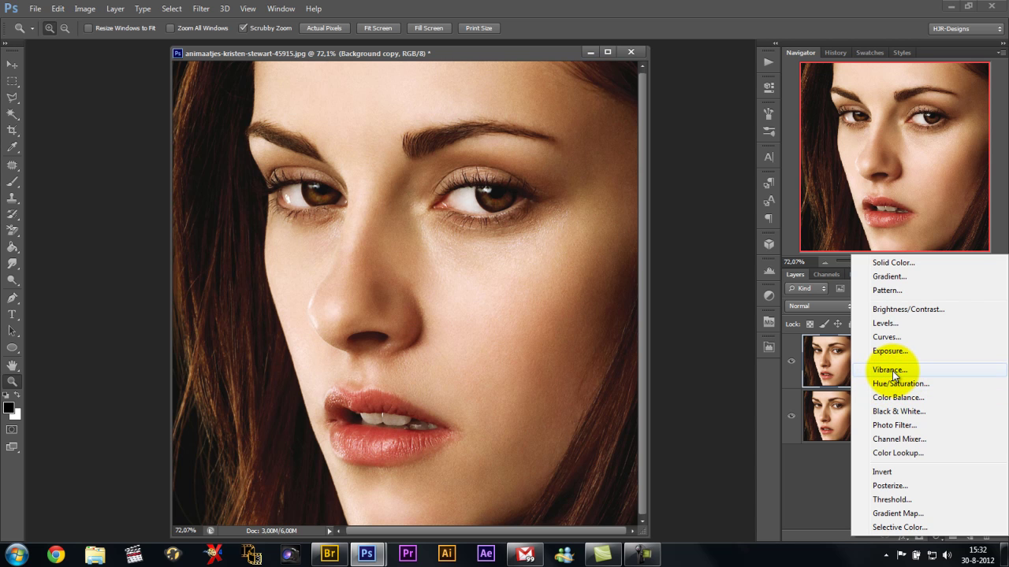
click(894, 376)
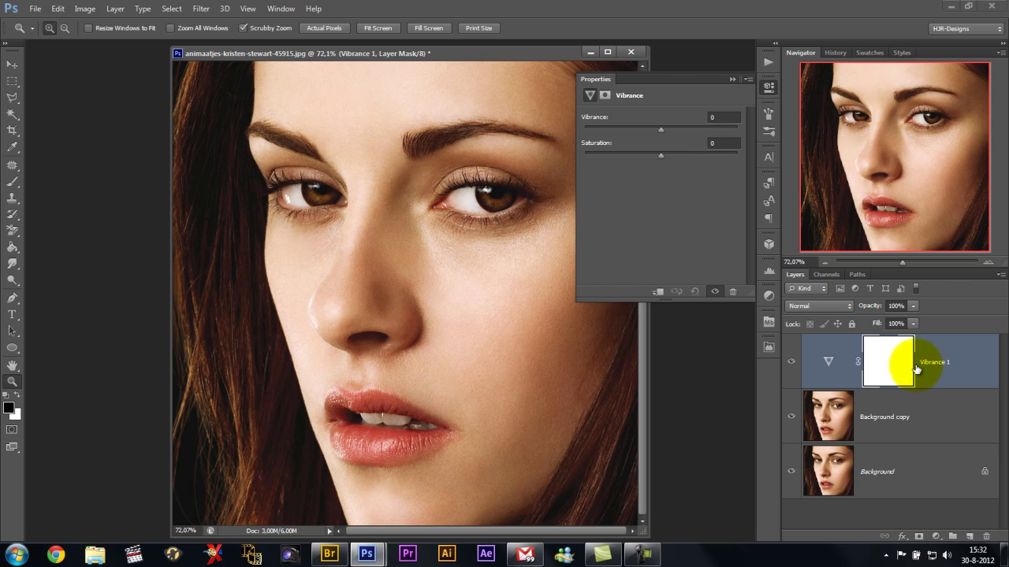
right_click(965, 363)
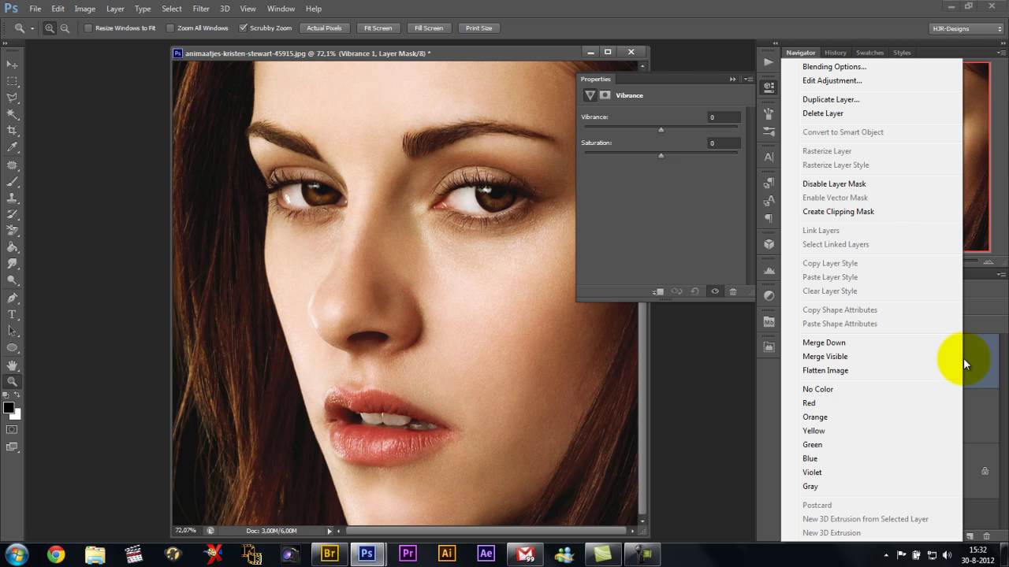
click(818, 213)
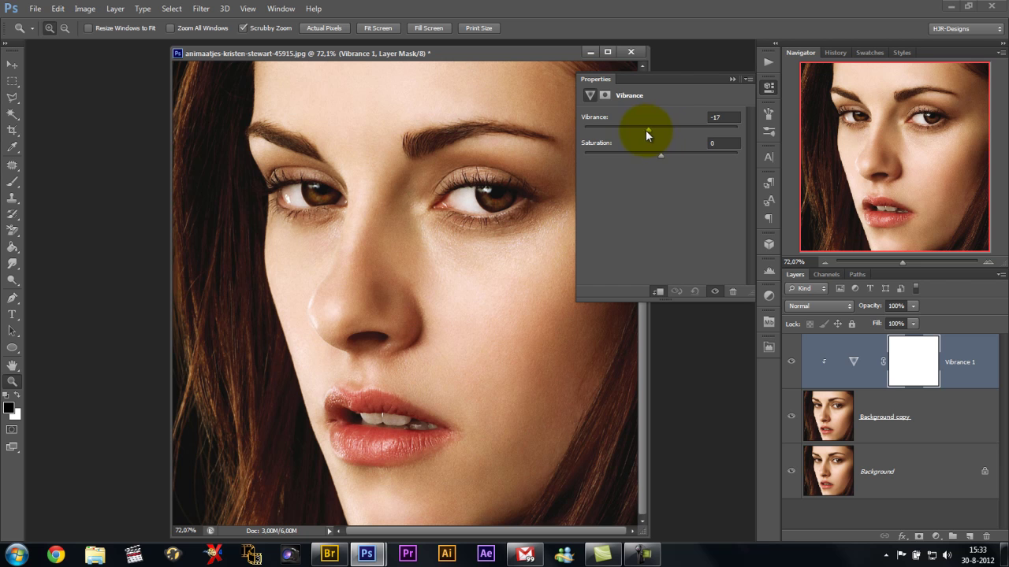
Set Vibrance to -100 and Saturation to -40 and collapse the Properties panel.
drag(610, 128, 563, 127)
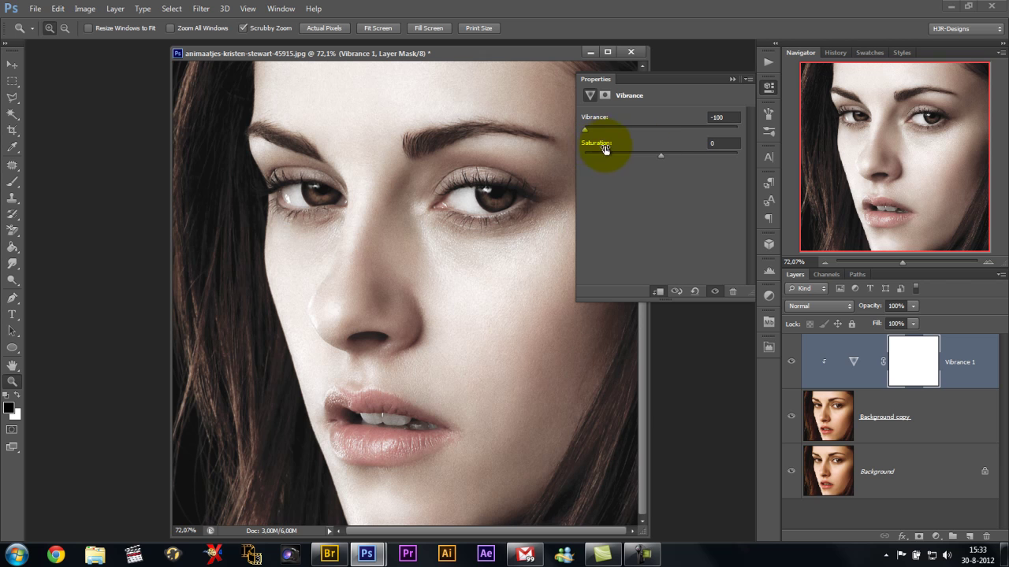
drag(660, 156, 629, 155)
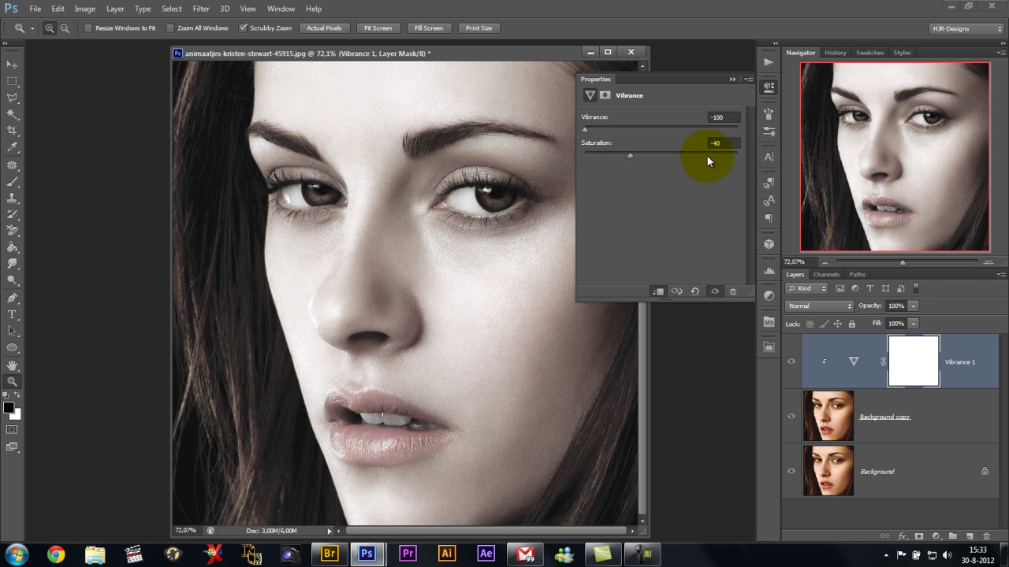
click(734, 78)
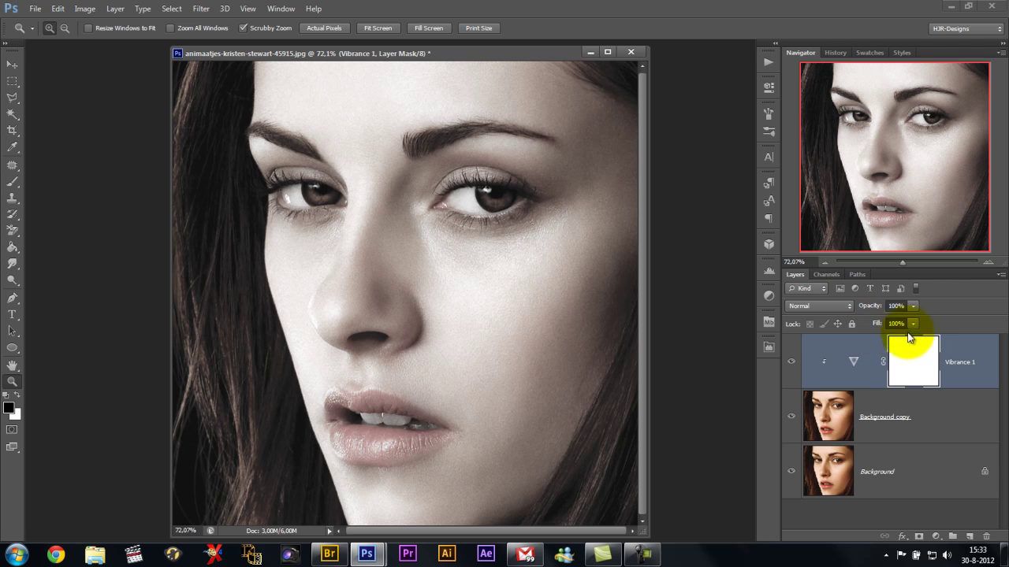
click(853, 361)
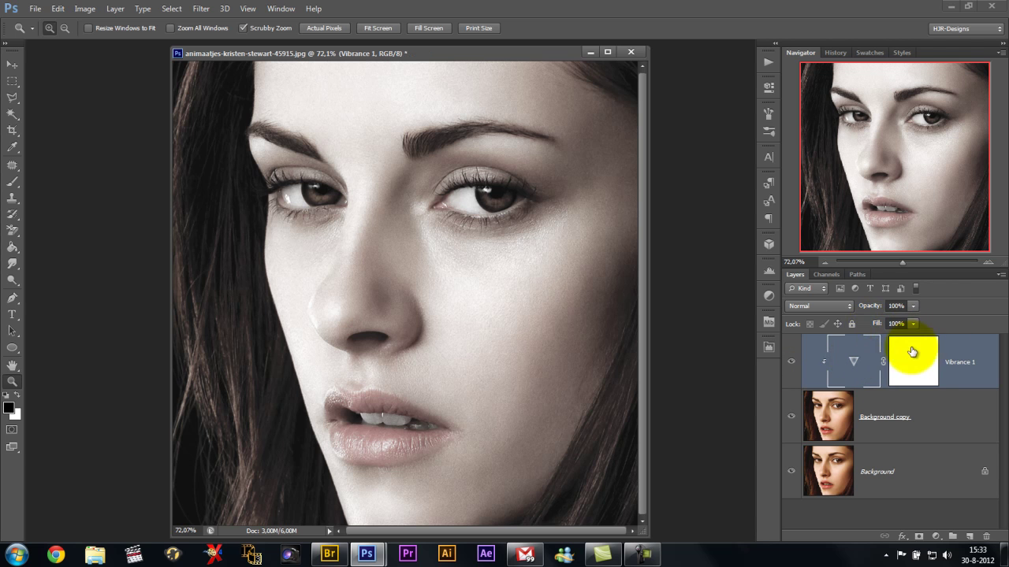
Reset colours to default black and white and select the Brush tool.
click(908, 358)
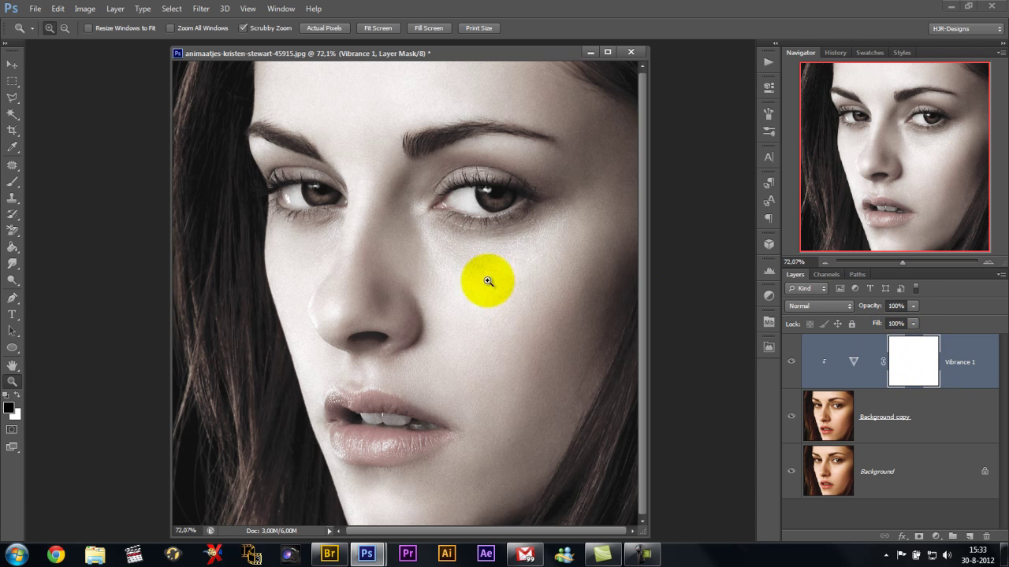
click(17, 396)
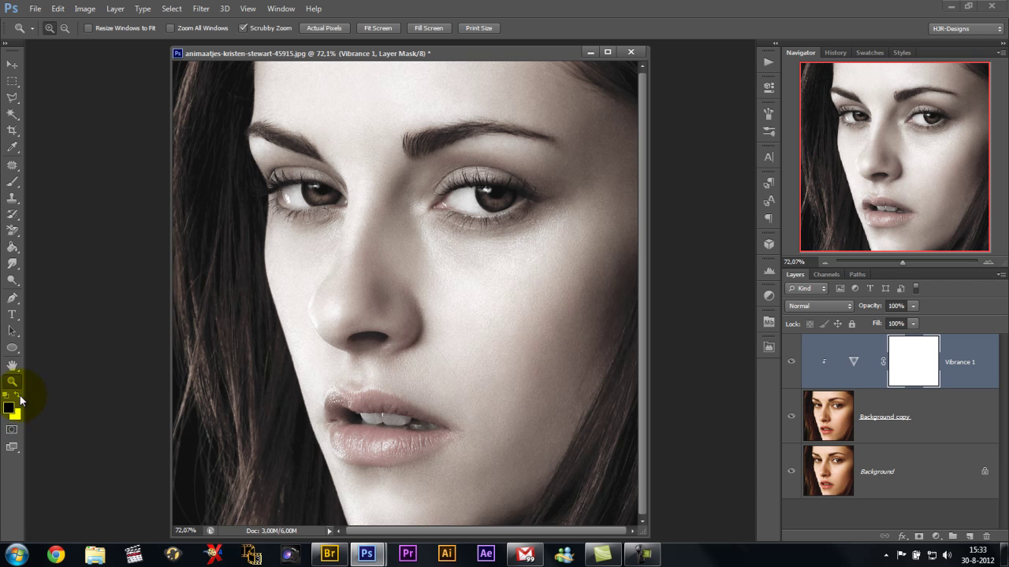
key(x)
key(d)
click(12, 182)
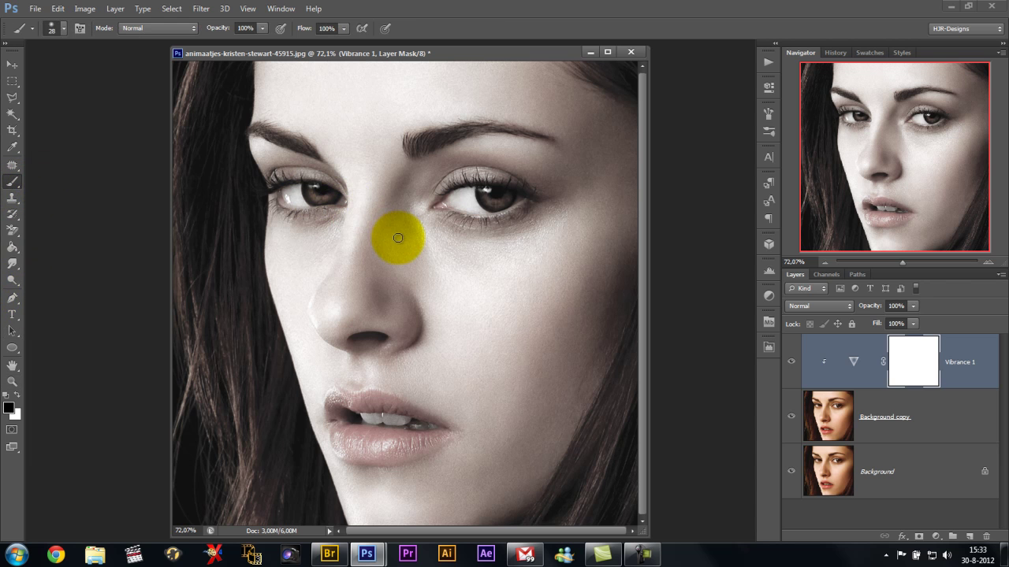
drag(461, 201, 482, 196)
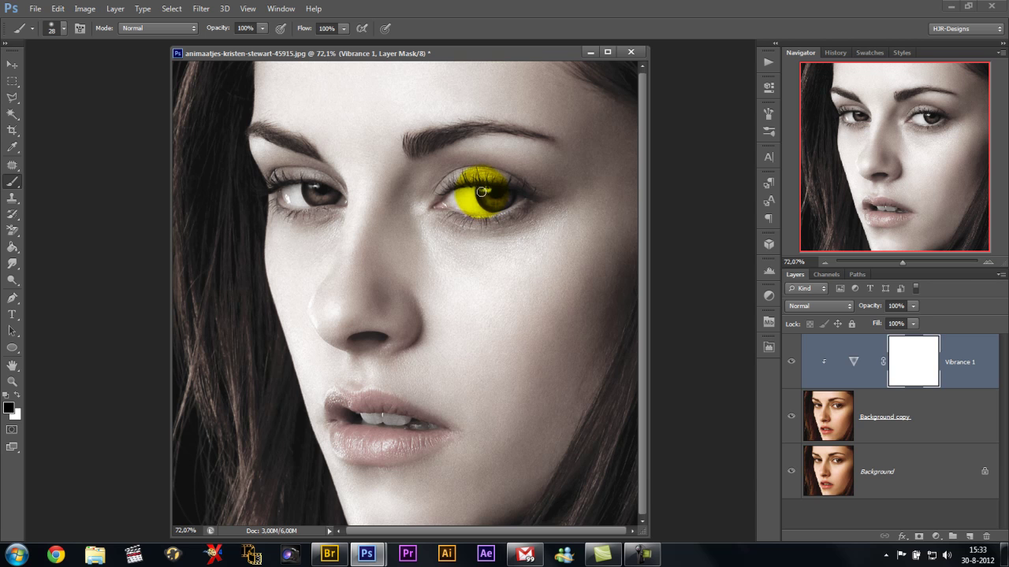
Set the foreground colour to golden yellow #f3b80c.
click(9, 407)
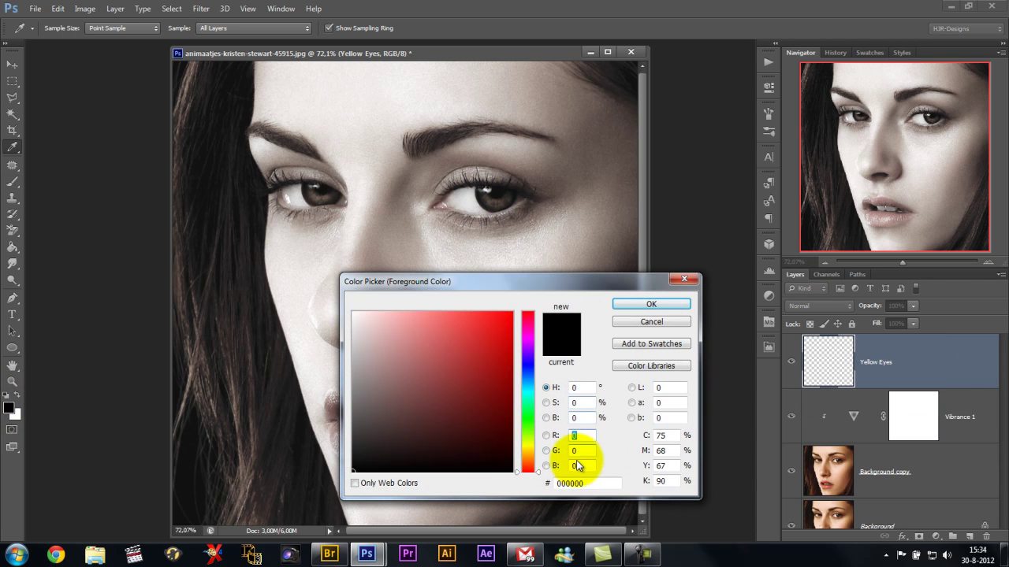
drag(587, 483, 538, 483)
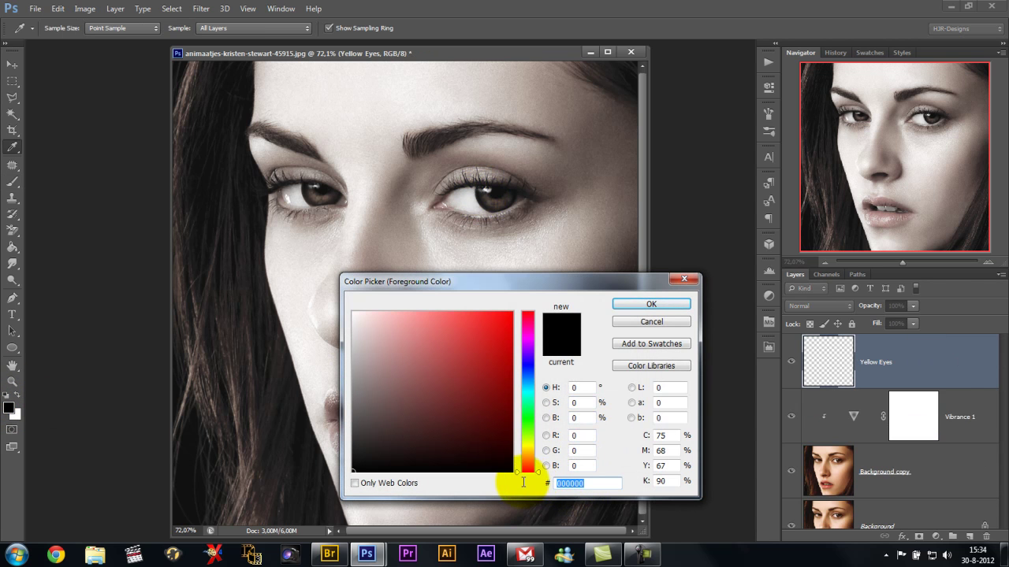
text(f3)
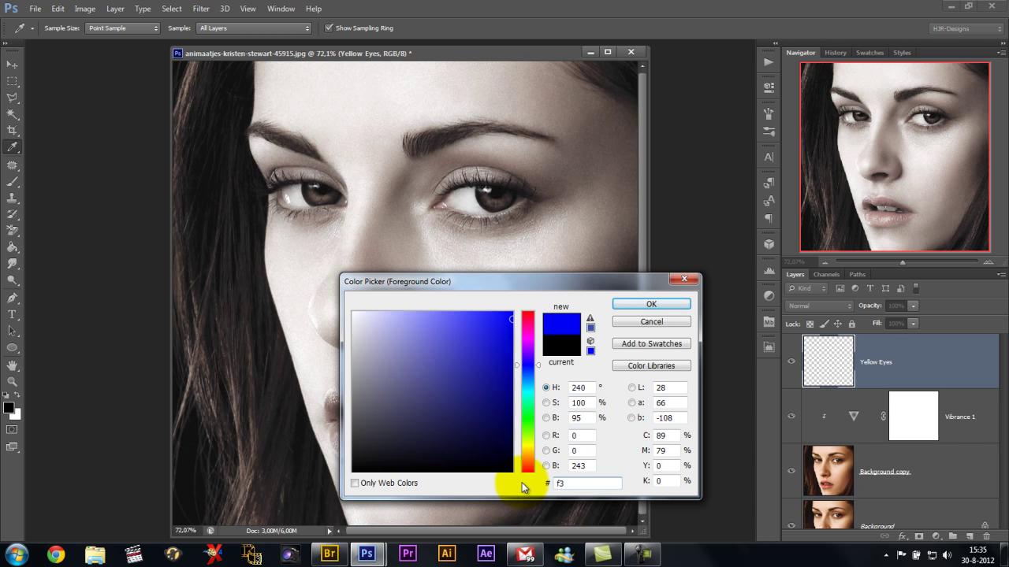
text(b80c)
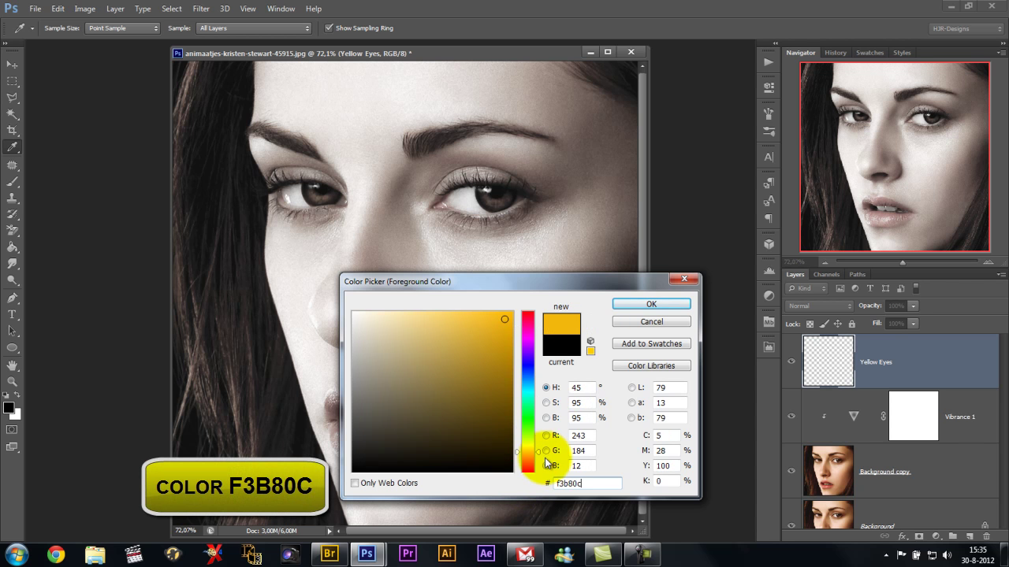
click(653, 305)
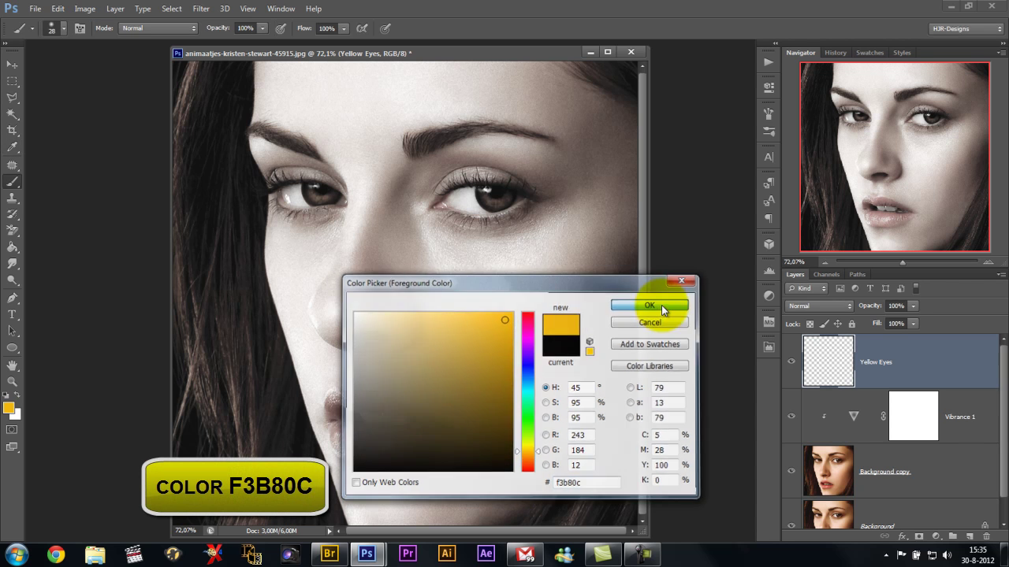
key(b)
Paint golden yellow over the left and right irises.
drag(301, 197, 311, 187)
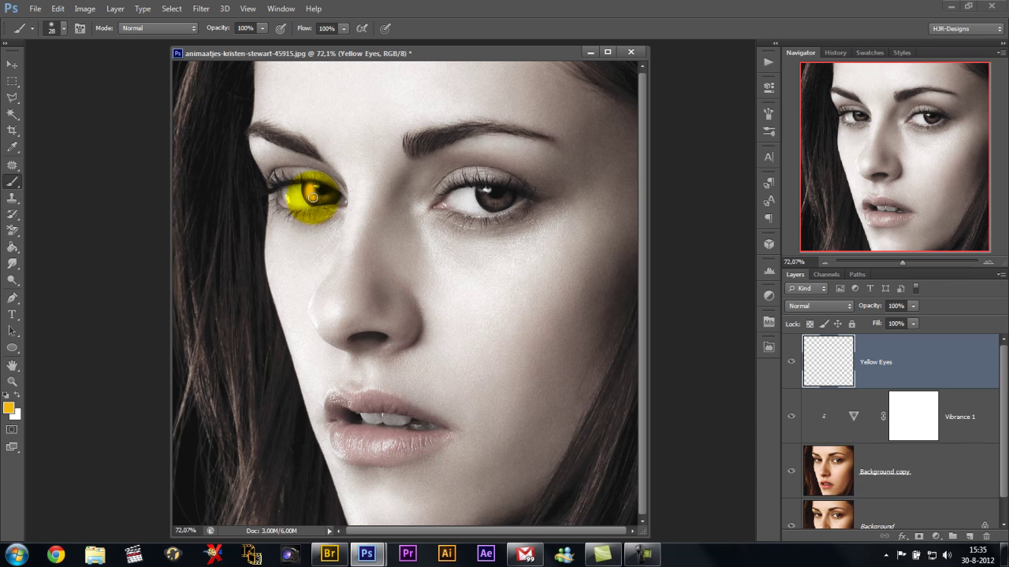
drag(313, 198, 331, 194)
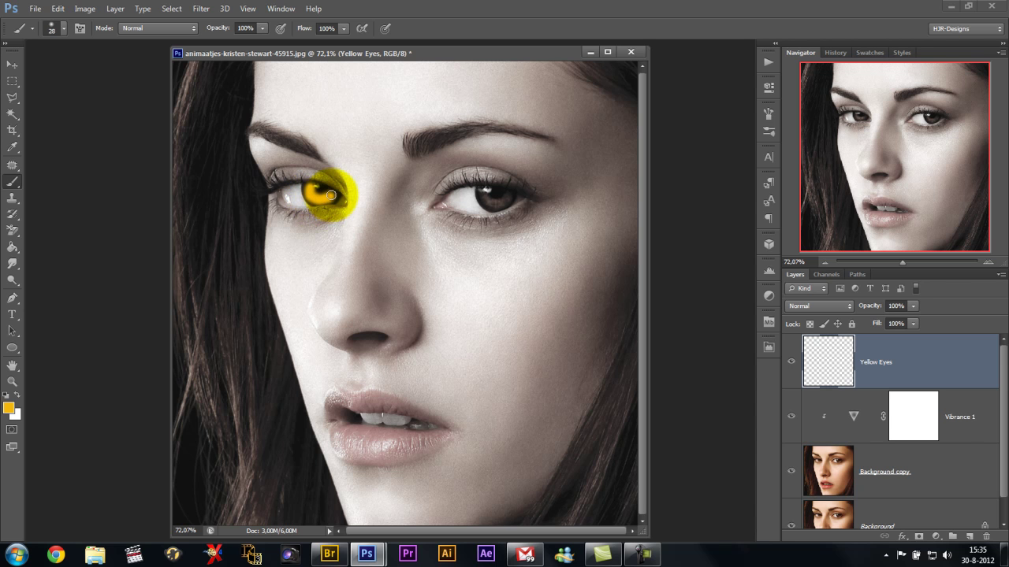
mouse_move(504, 196)
mouse_down()
mouse_move(485, 190)
mouse_move(489, 202)
mouse_move(507, 195)
mouse_up()
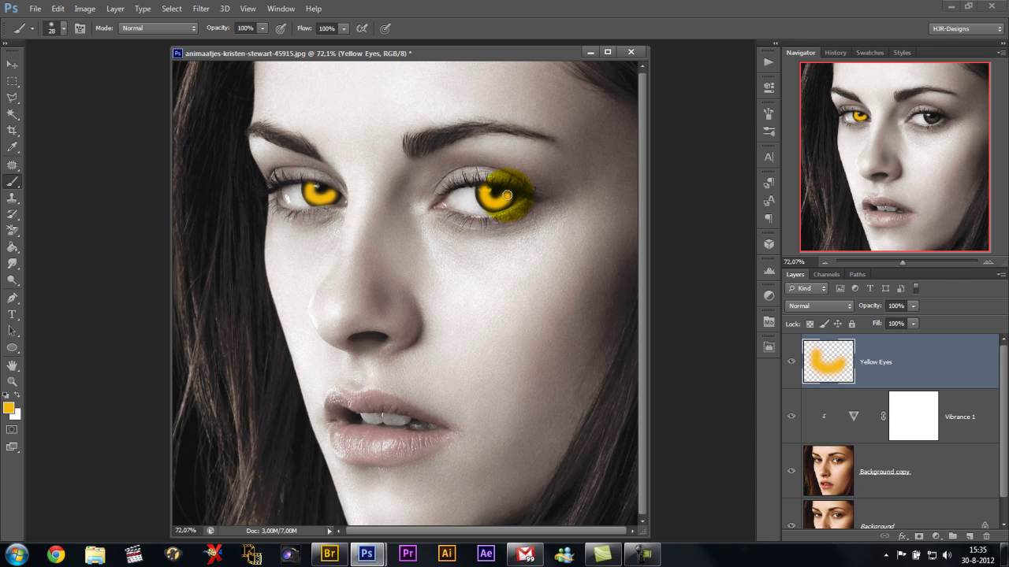
Set the Yellow Eyes layer to Color Dodge blend mode at 49% opacity.
click(930, 352)
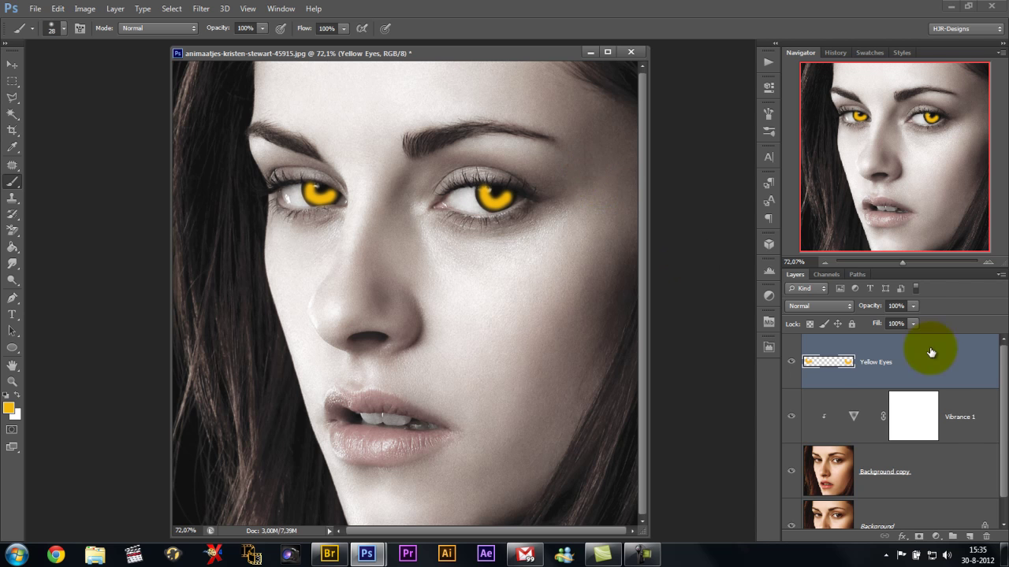
click(814, 306)
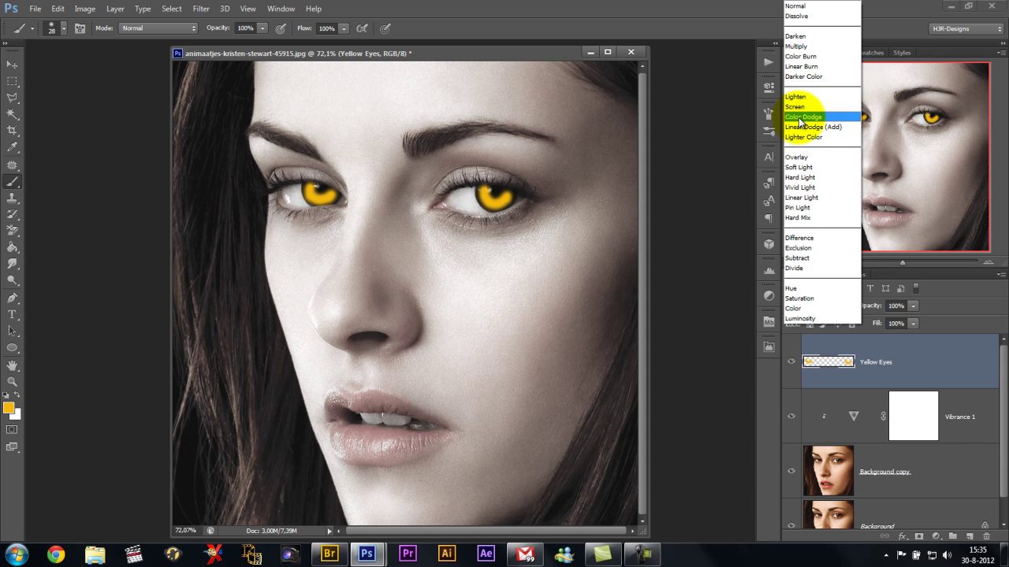
click(800, 119)
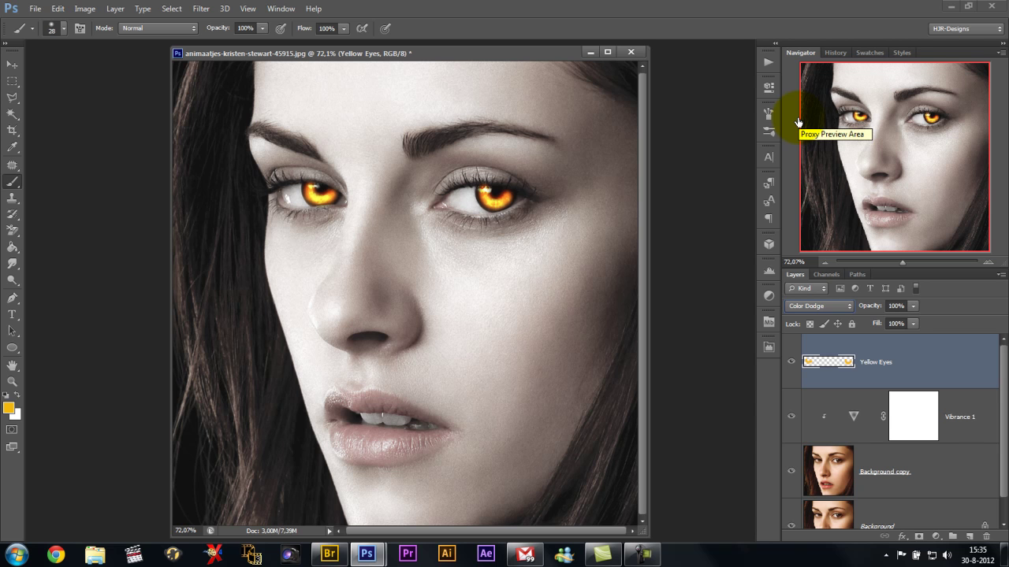
click(913, 305)
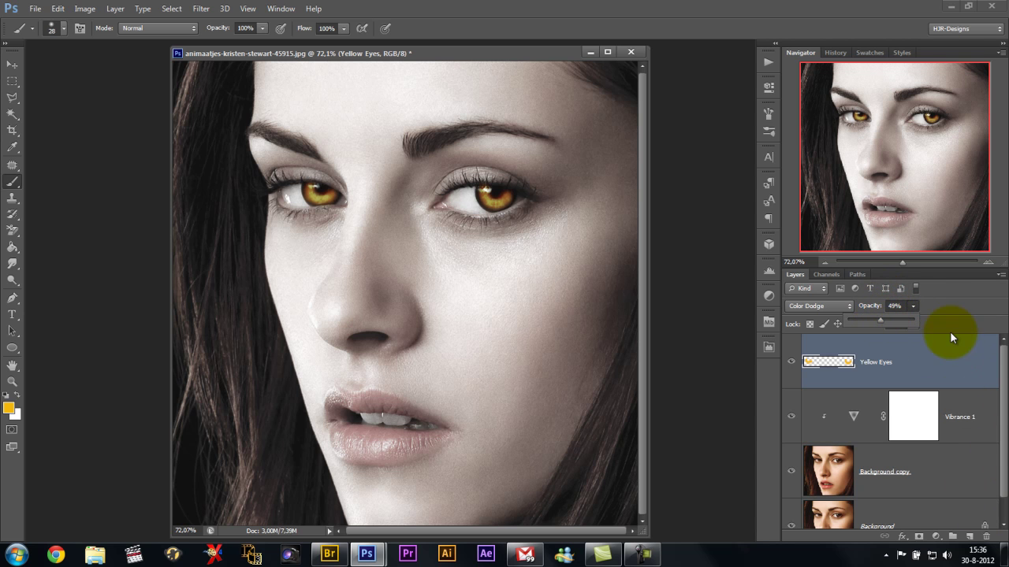
click(478, 52)
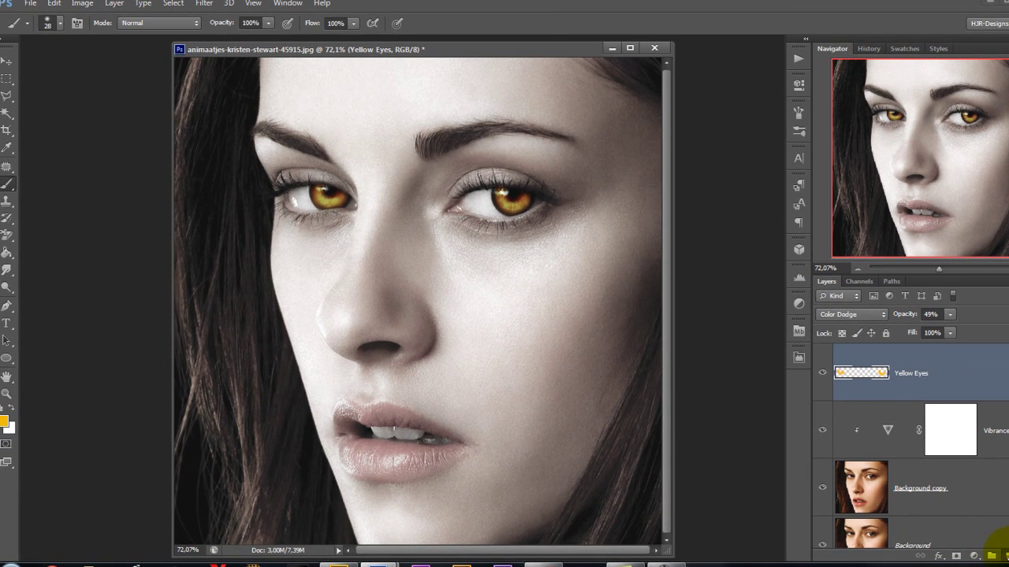
Add empty Layer 1 and set the foreground colour to brown #74534f.
click(1003, 555)
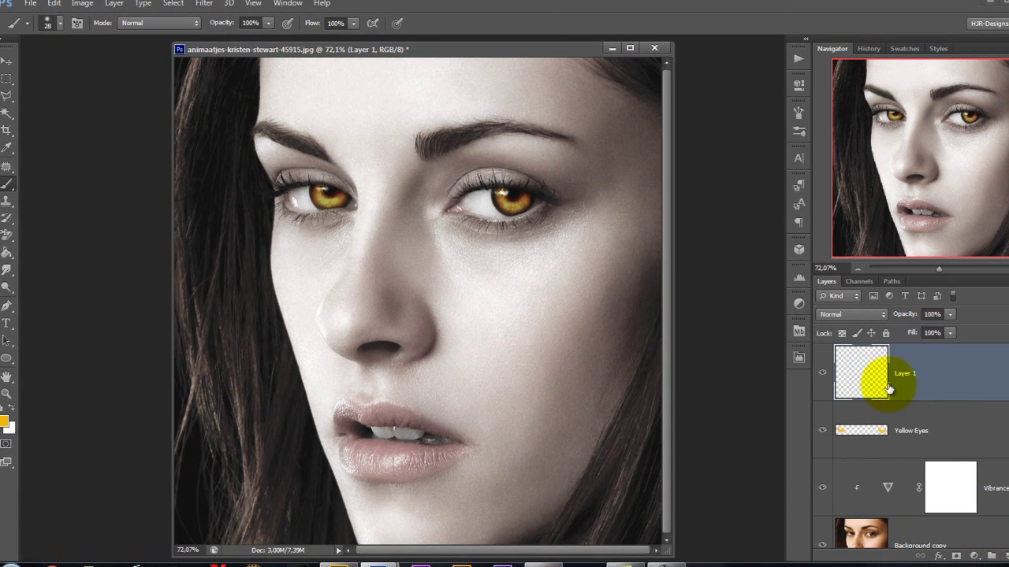
click(4, 423)
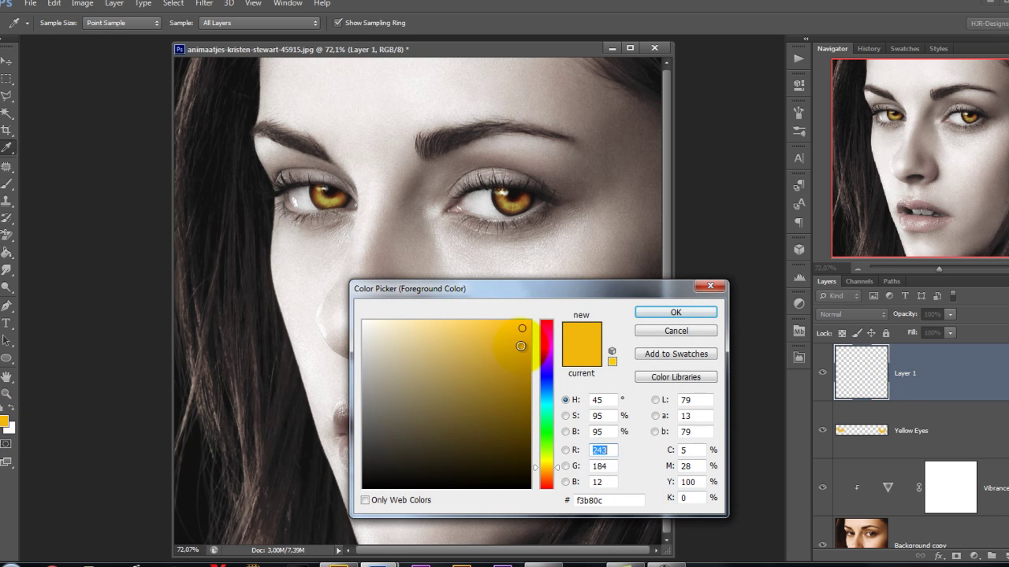
drag(625, 500, 565, 498)
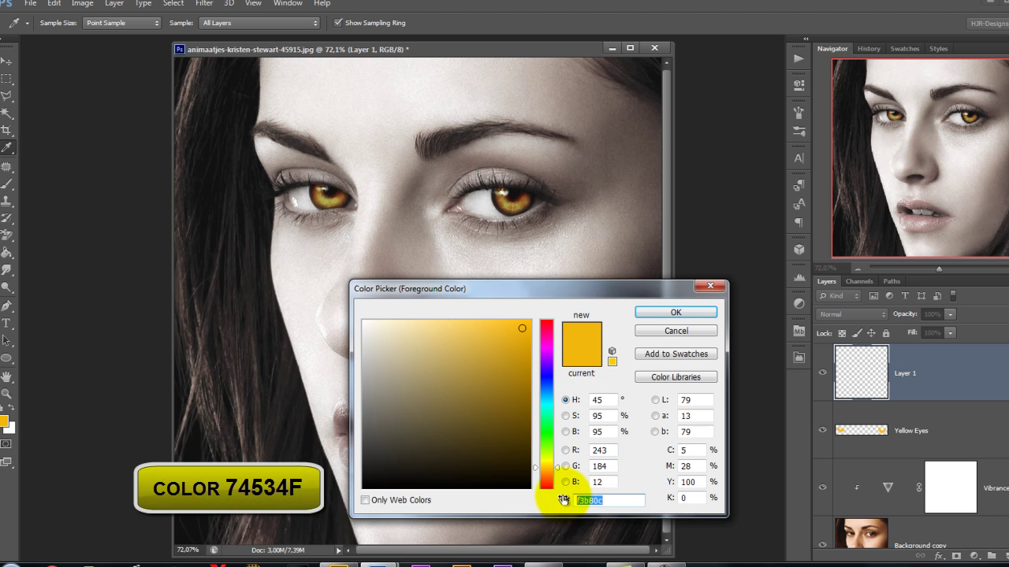
text(74)
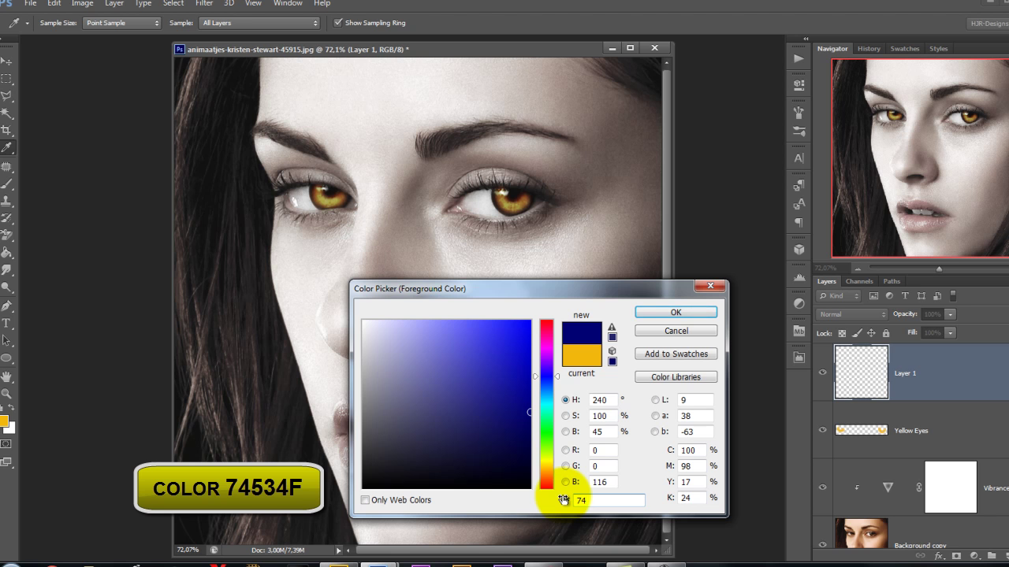
text(5)
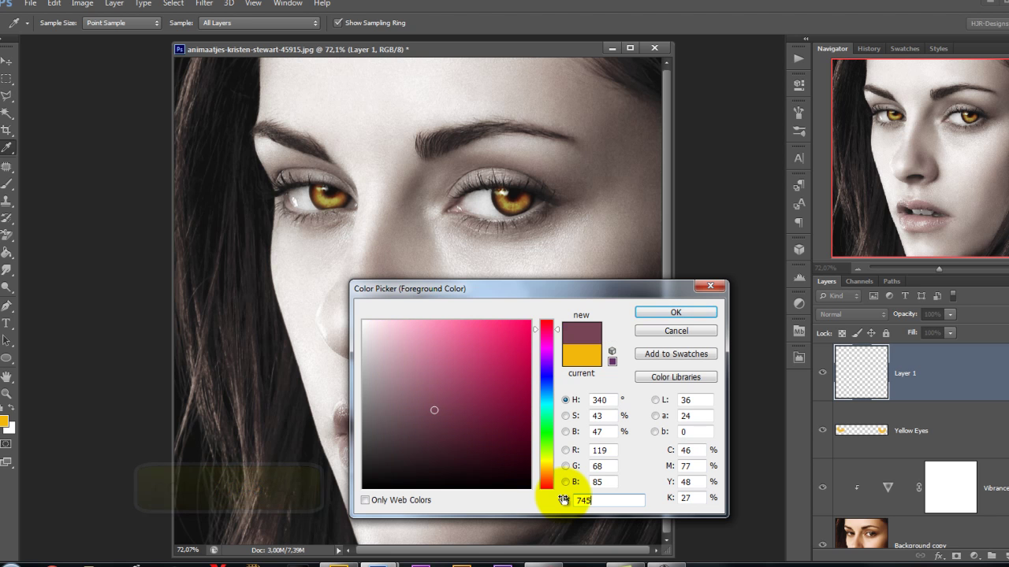
text(34)
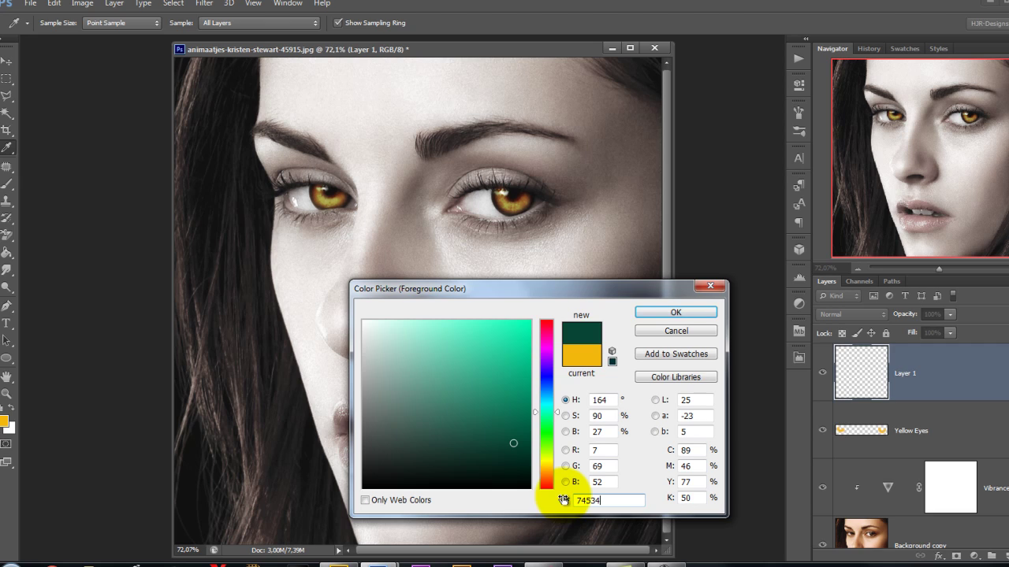
text(f)
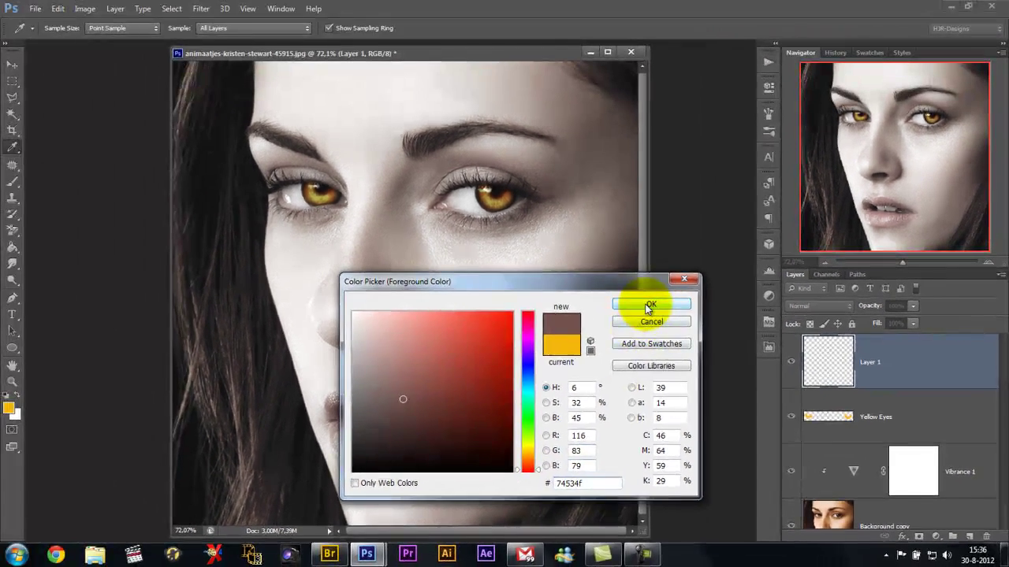
click(613, 275)
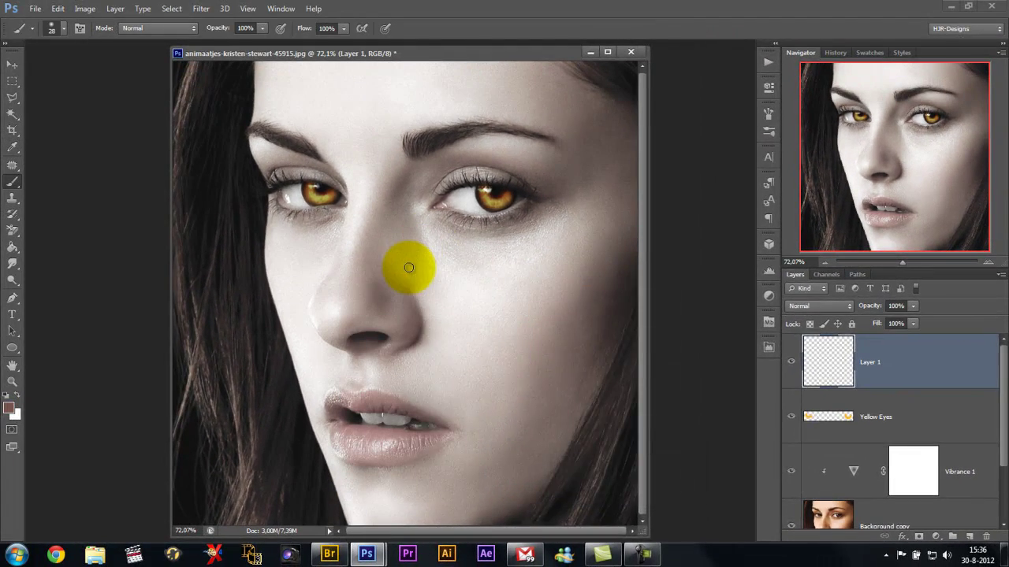
Use a 99 px, 0% hardness brush to paint brown shadows under both eyes.
right_click(423, 357)
drag(441, 296, 480, 297)
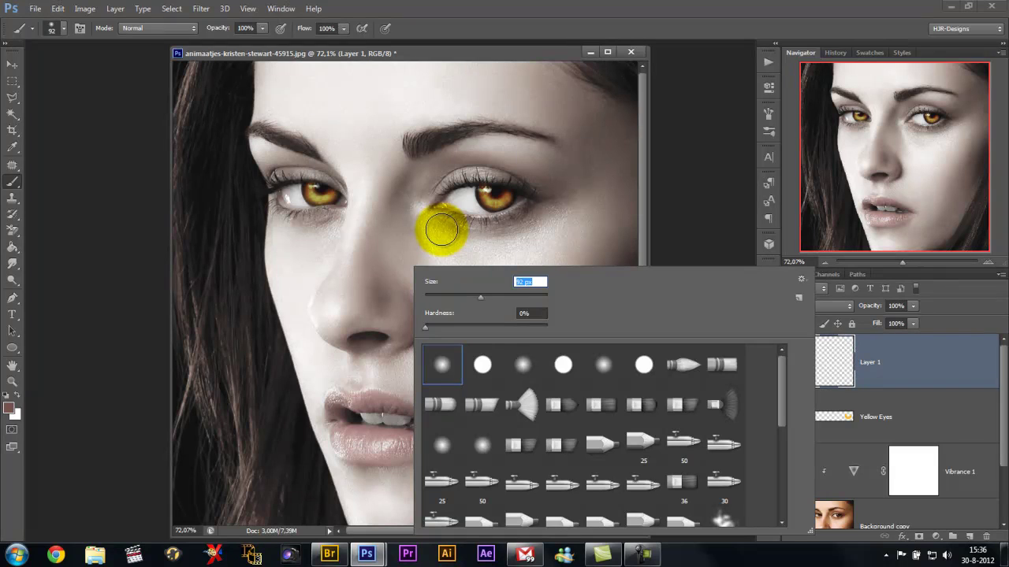
drag(484, 296, 485, 296)
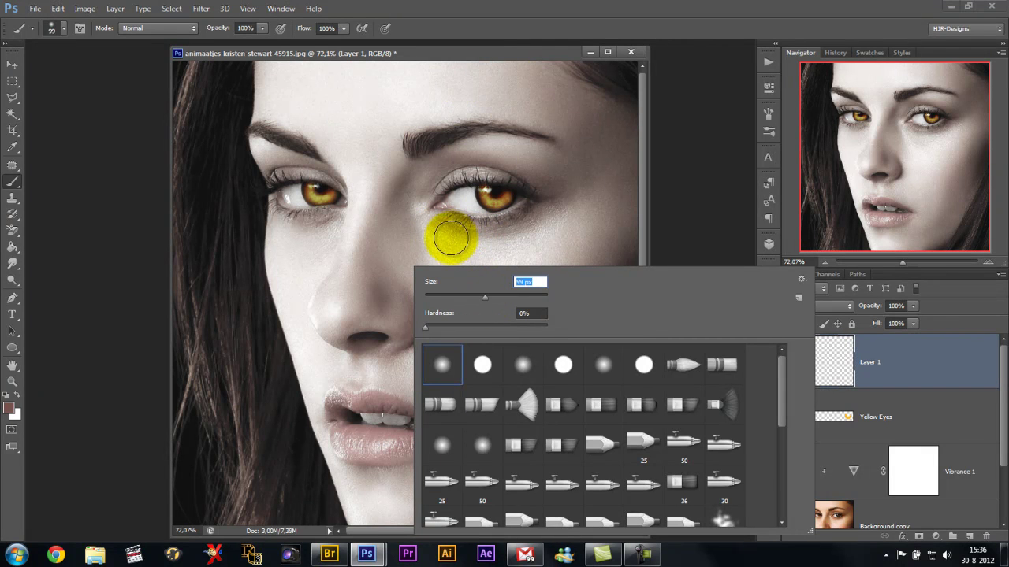
click(471, 44)
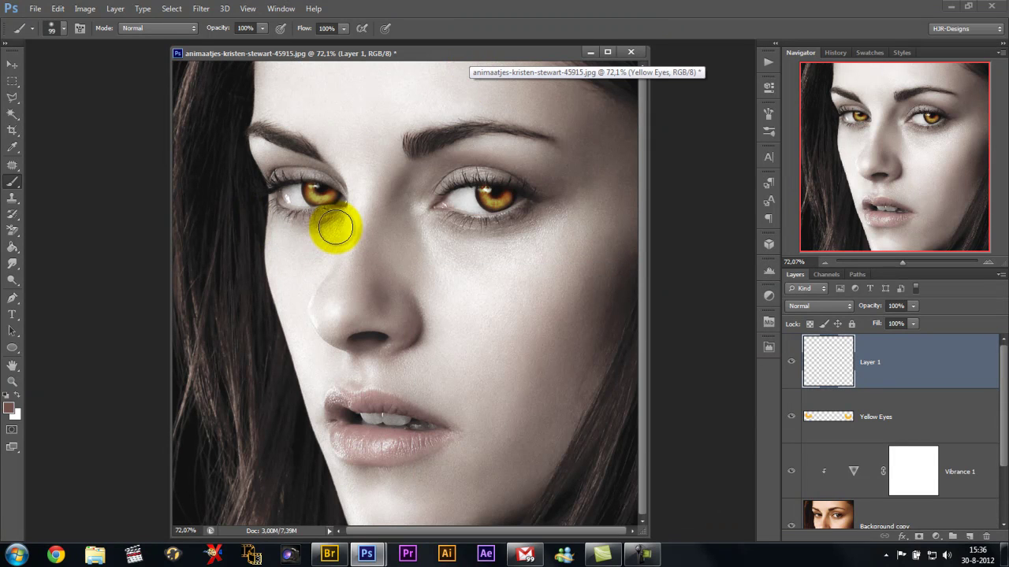
mouse_move(444, 233)
mouse_down()
mouse_move(518, 236)
mouse_move(536, 222)
mouse_up()
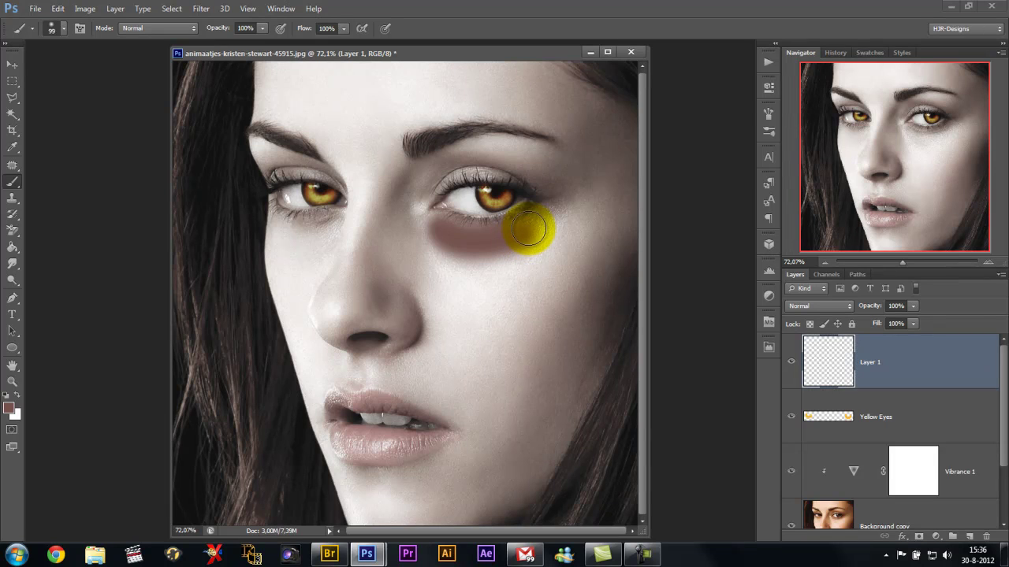
drag(335, 229, 270, 226)
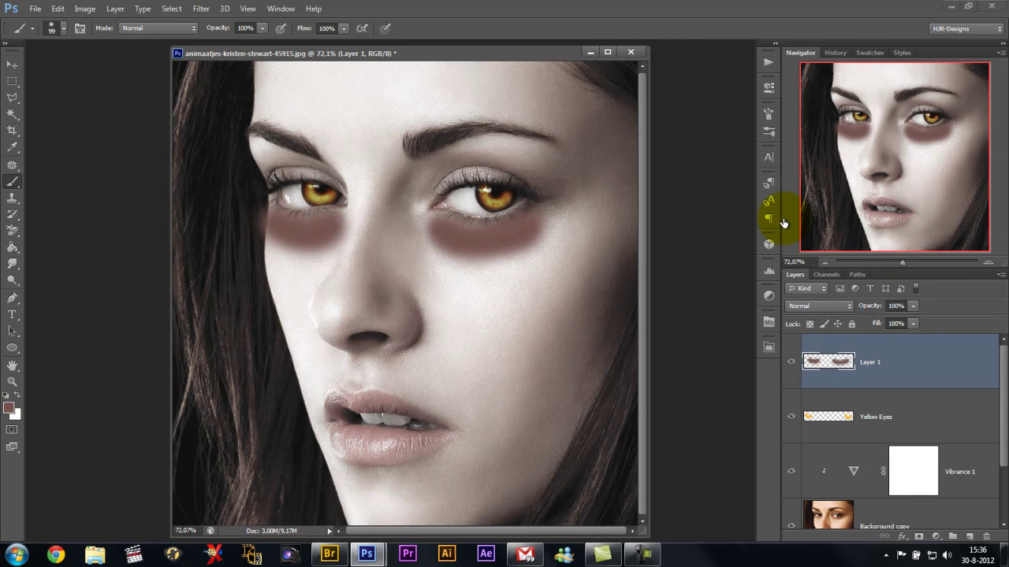
Apply a Gaussian Blur with a 3.6-pixel radius to the under-eye shadows.
click(202, 10)
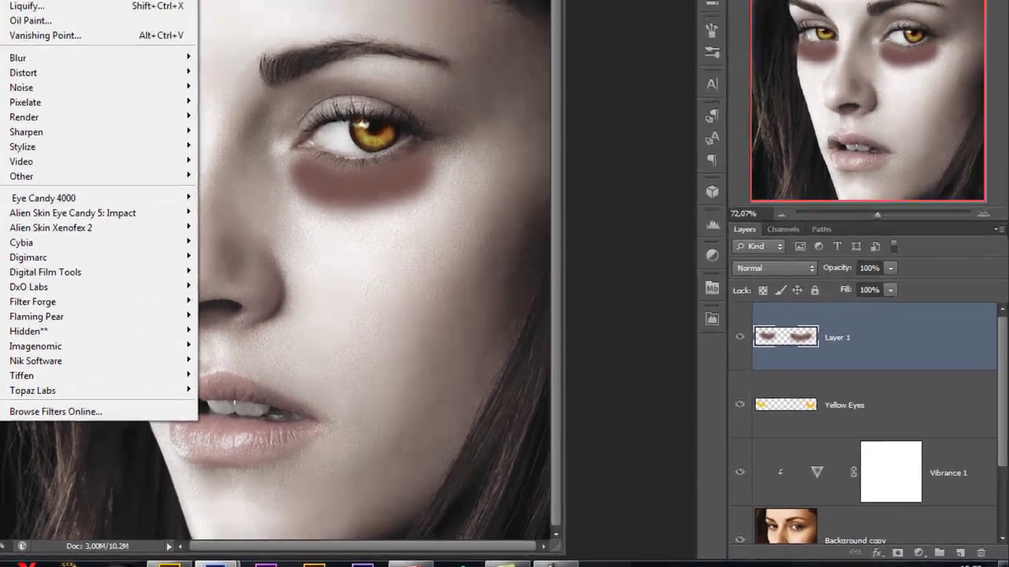
mouse_move(47, 52)
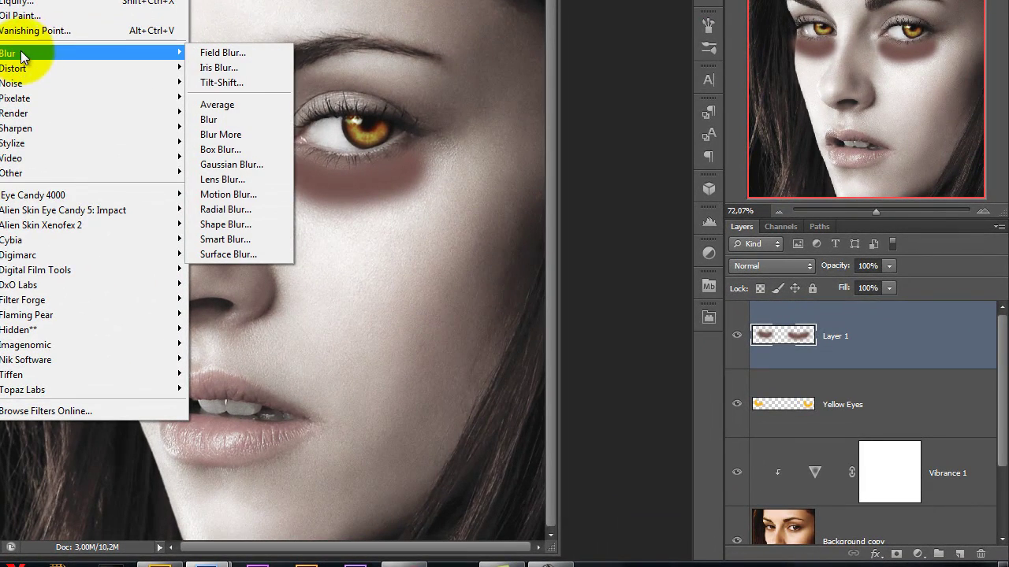
click(228, 165)
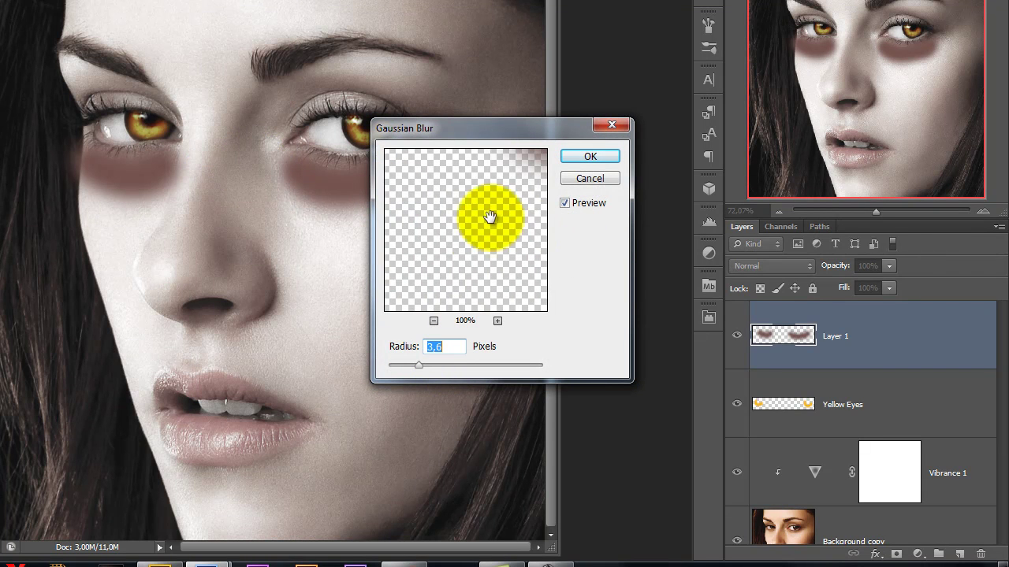
drag(497, 203, 391, 302)
mouse_move(418, 365)
mouse_down()
mouse_move(378, 366)
mouse_move(420, 368)
mouse_up()
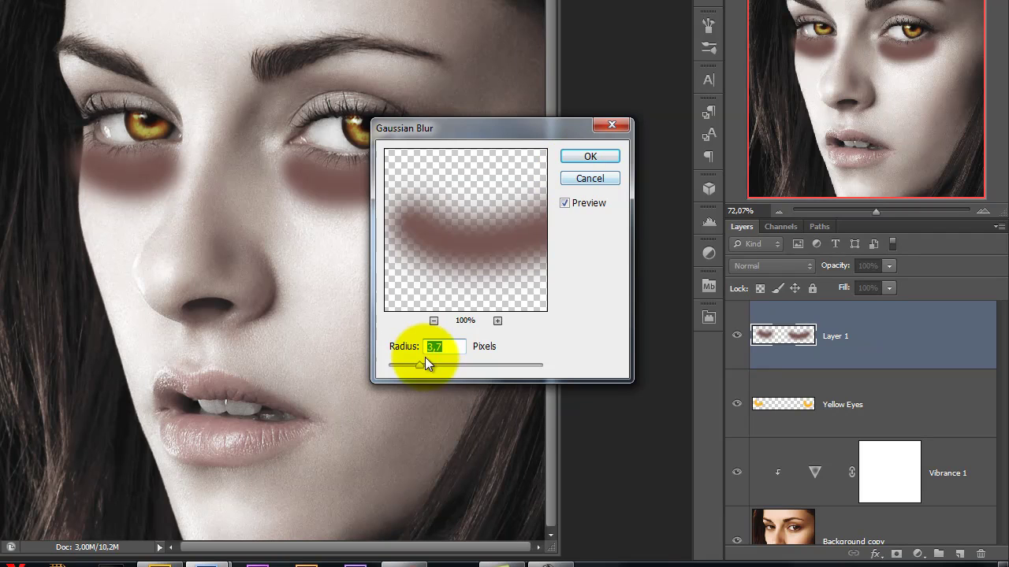
drag(435, 348, 446, 349)
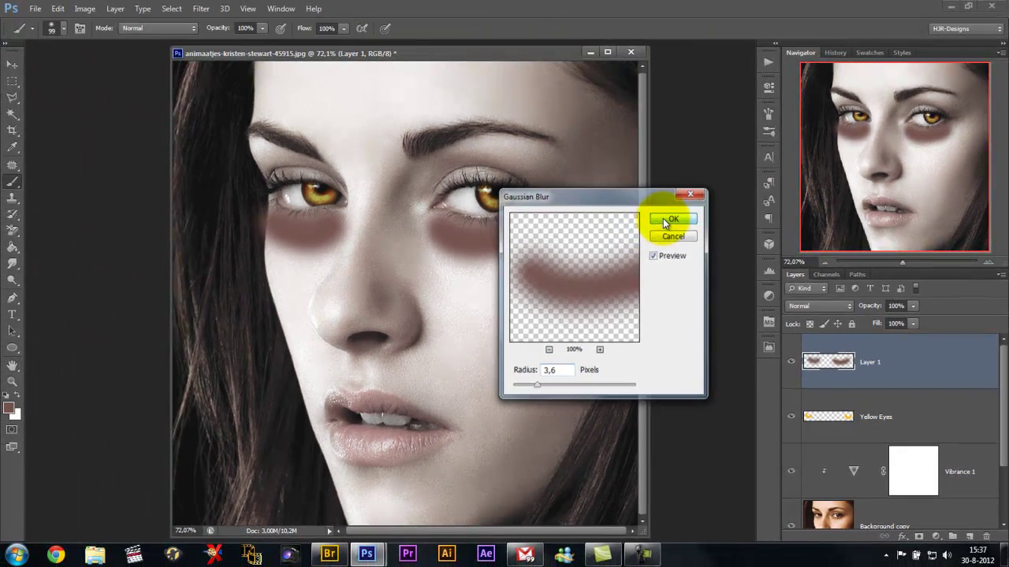
click(667, 215)
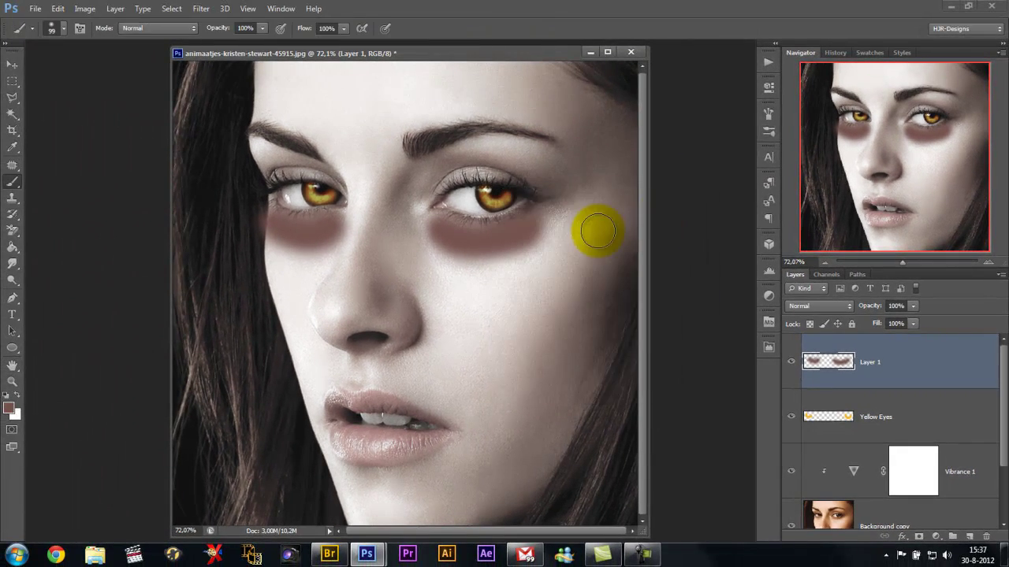
Blend Layer 1's shadows in Overlay mode at 35% opacity.
click(830, 307)
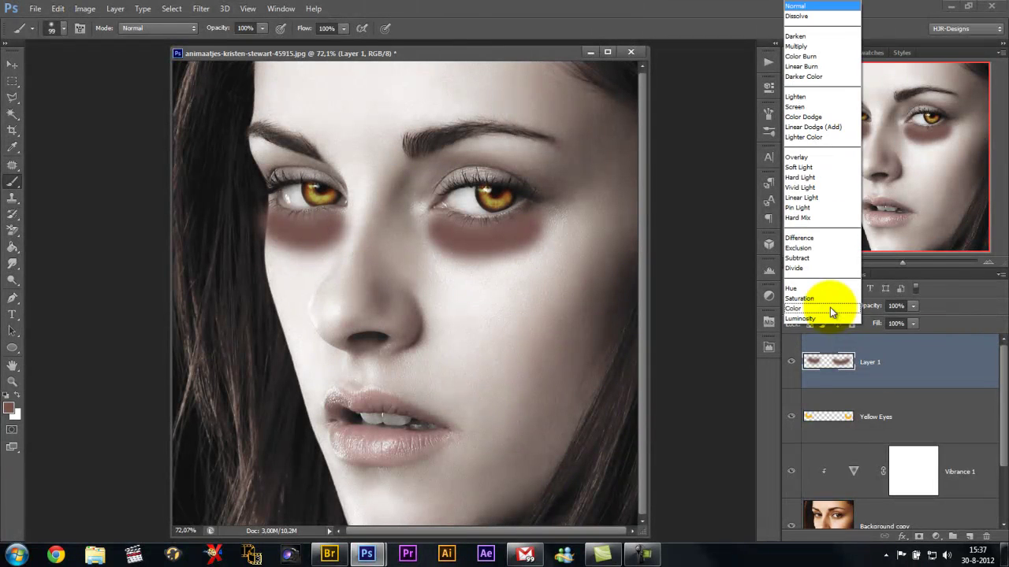
click(798, 157)
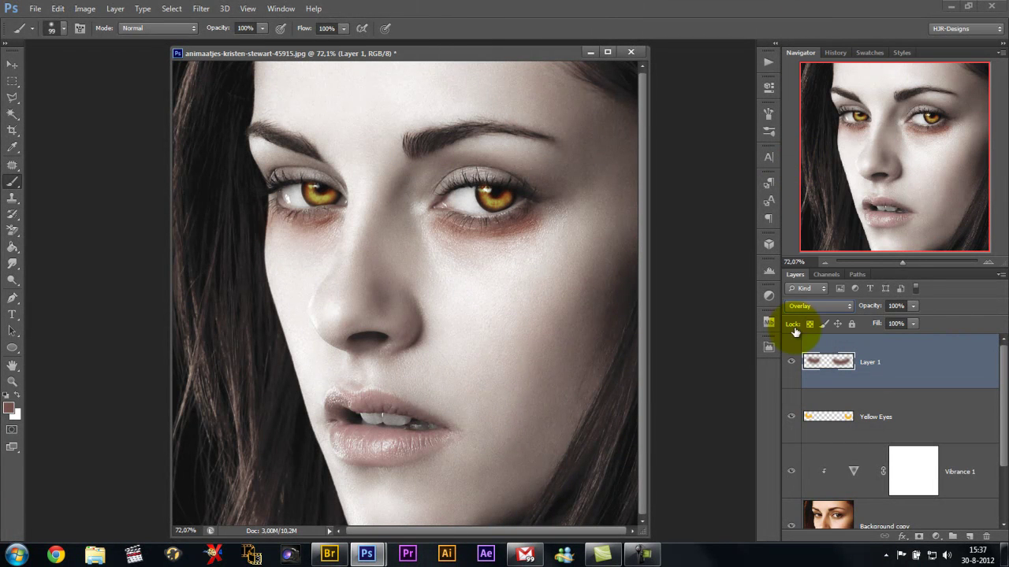
click(791, 363)
click(913, 306)
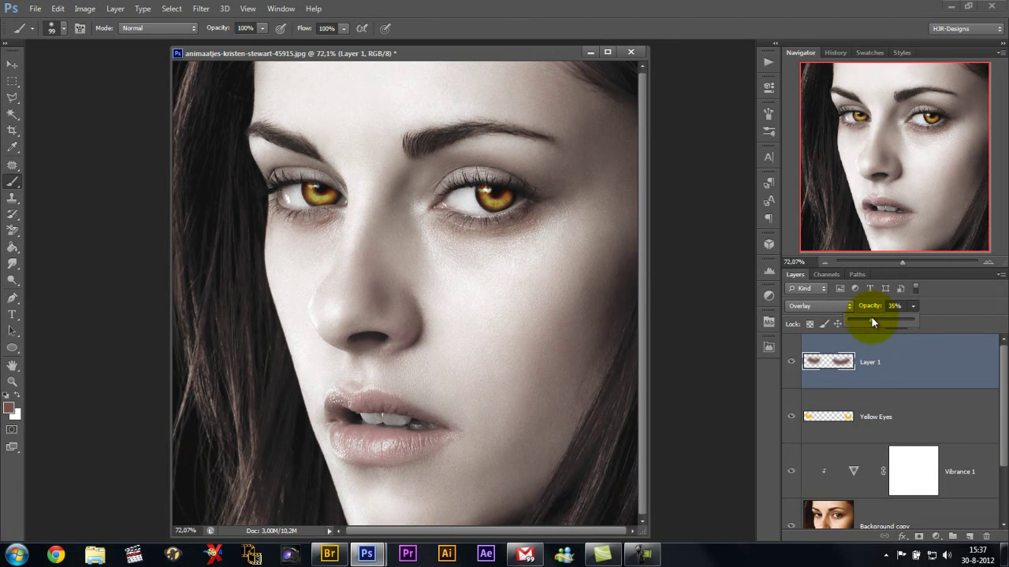
Toggle Layer 1's visibility to compare the shadows, and add empty Layer 2.
click(793, 364)
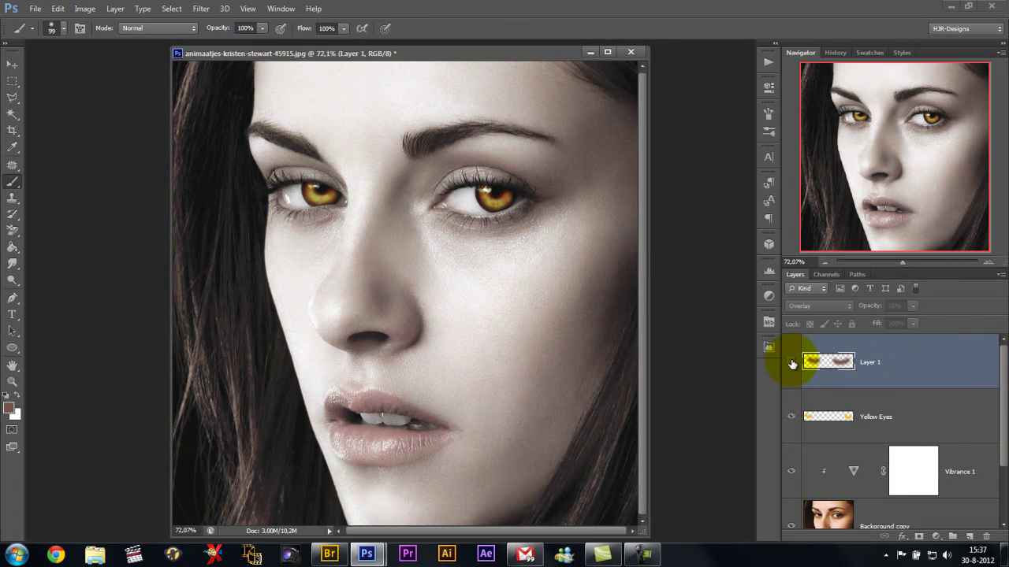
click(792, 364)
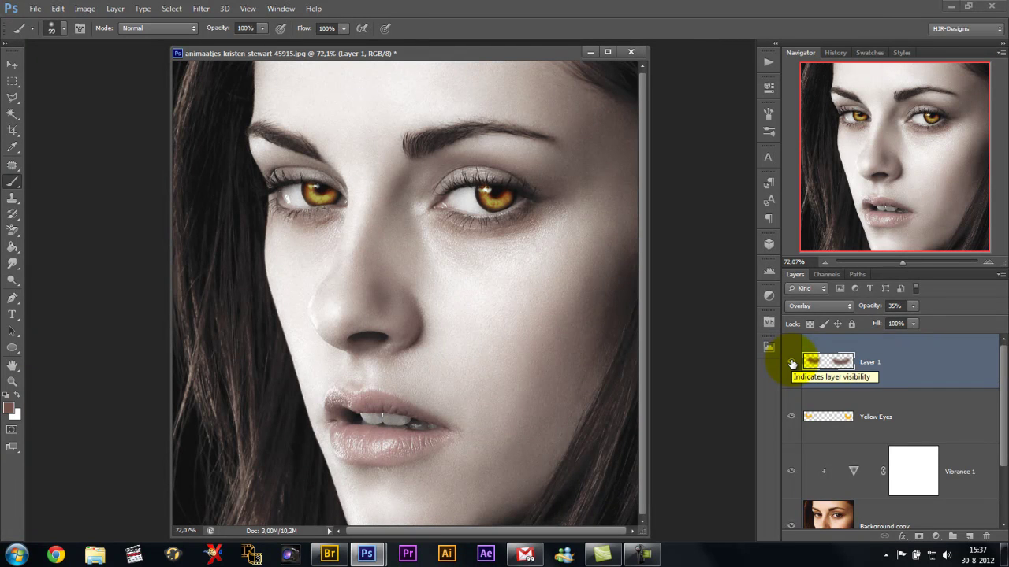
click(792, 364)
click(792, 364)
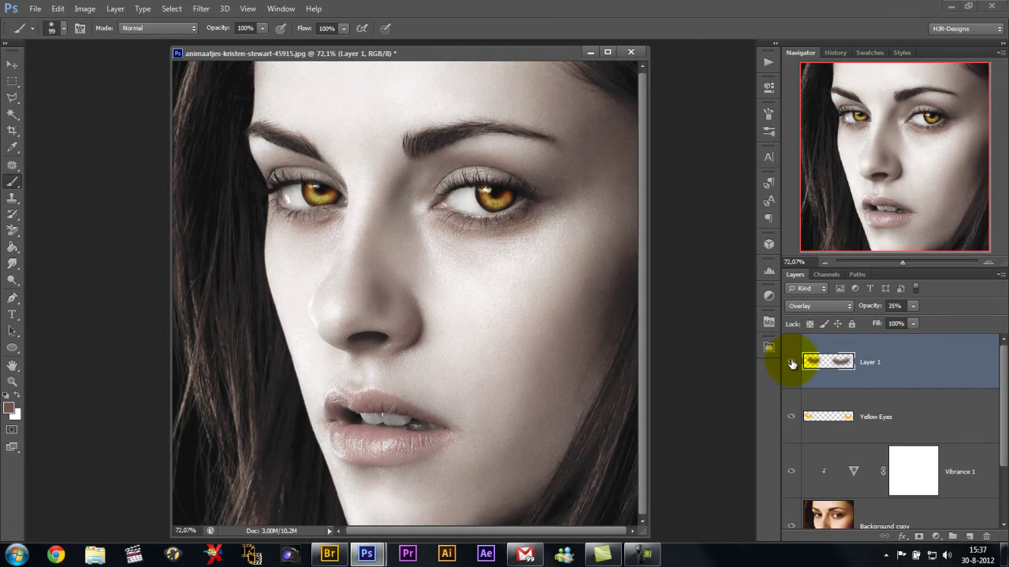
click(969, 537)
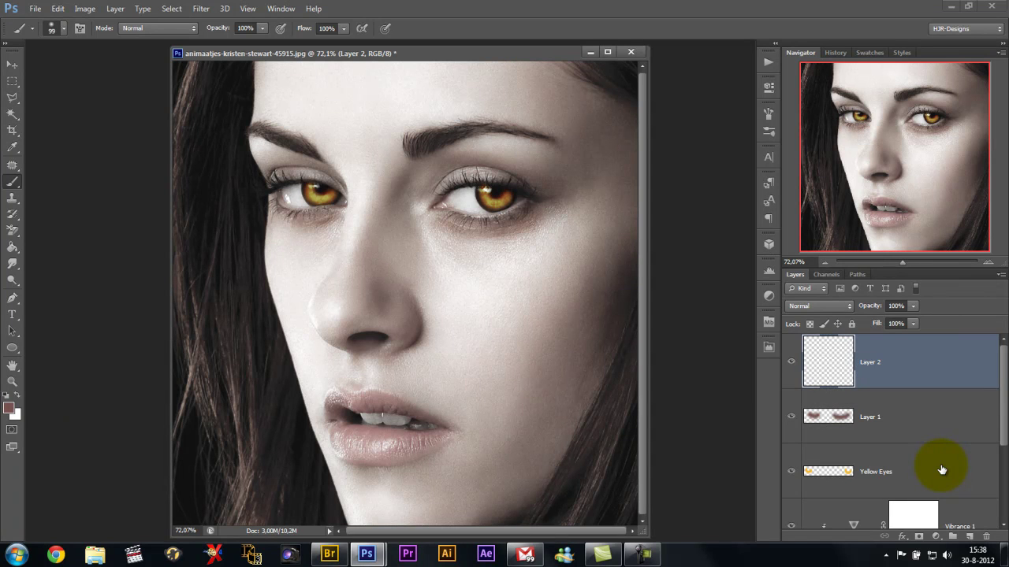
Set the foreground colour to dark blood red #440303.
click(11, 410)
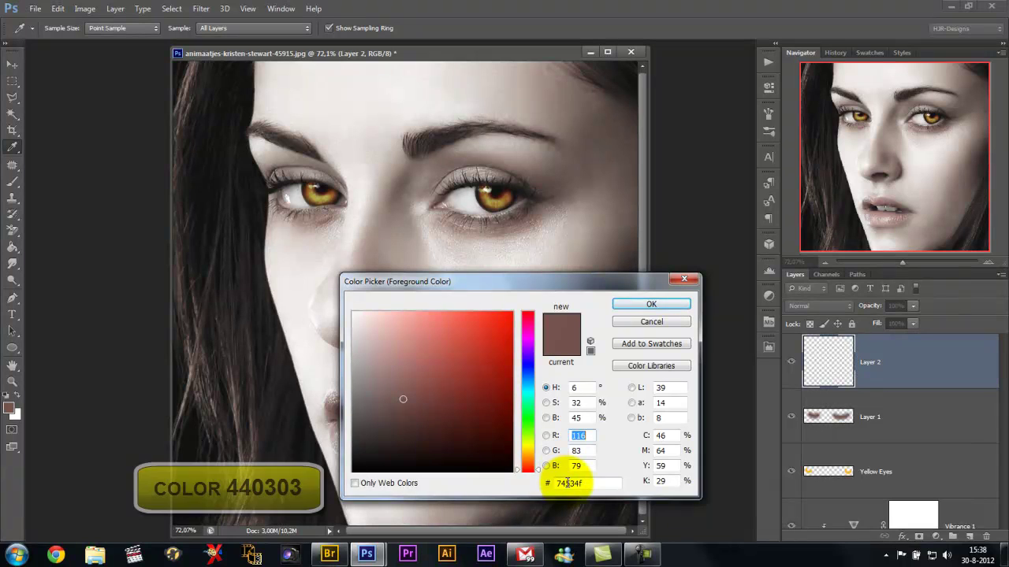
drag(598, 483, 519, 484)
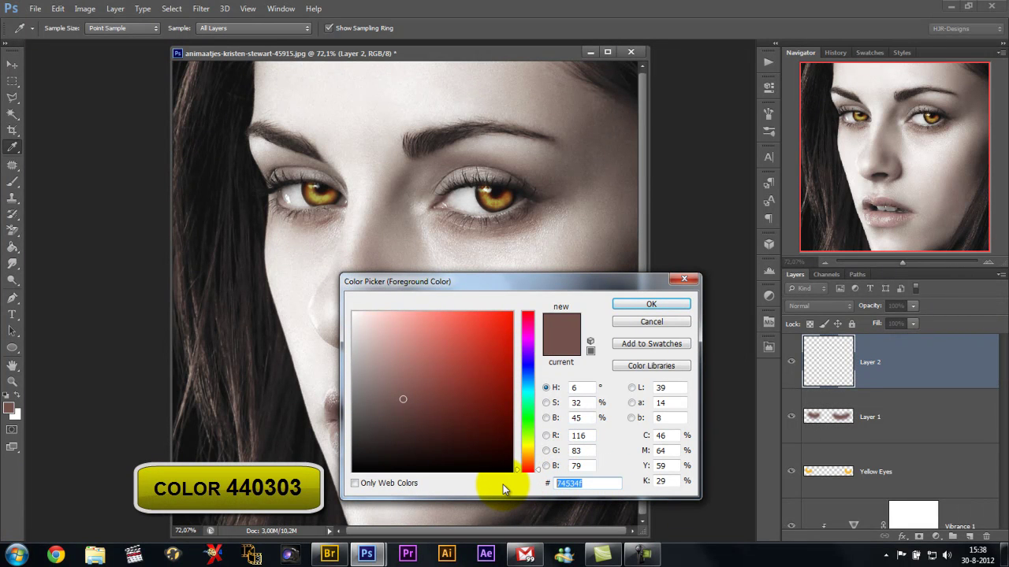
text(44)
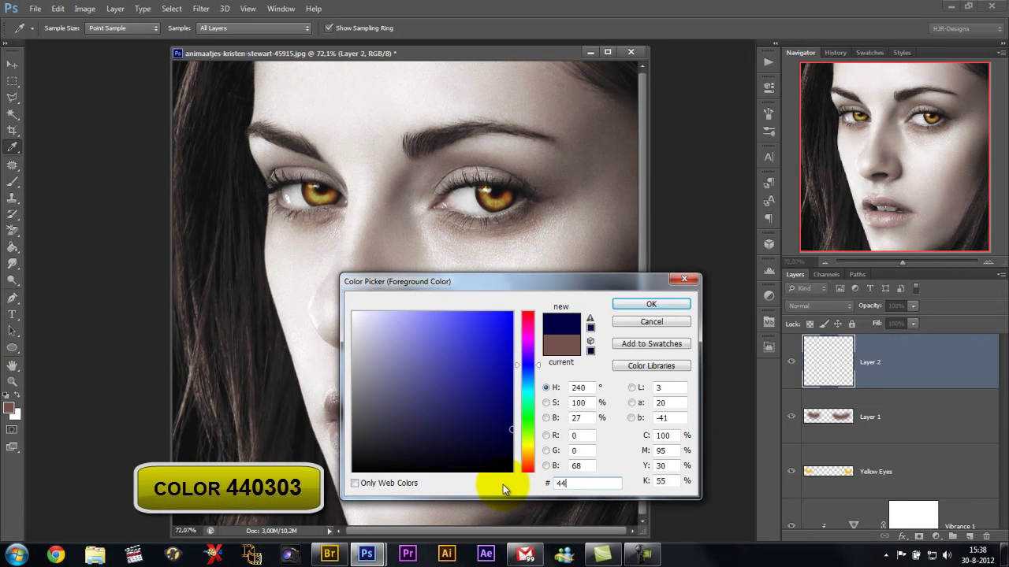
text(0)
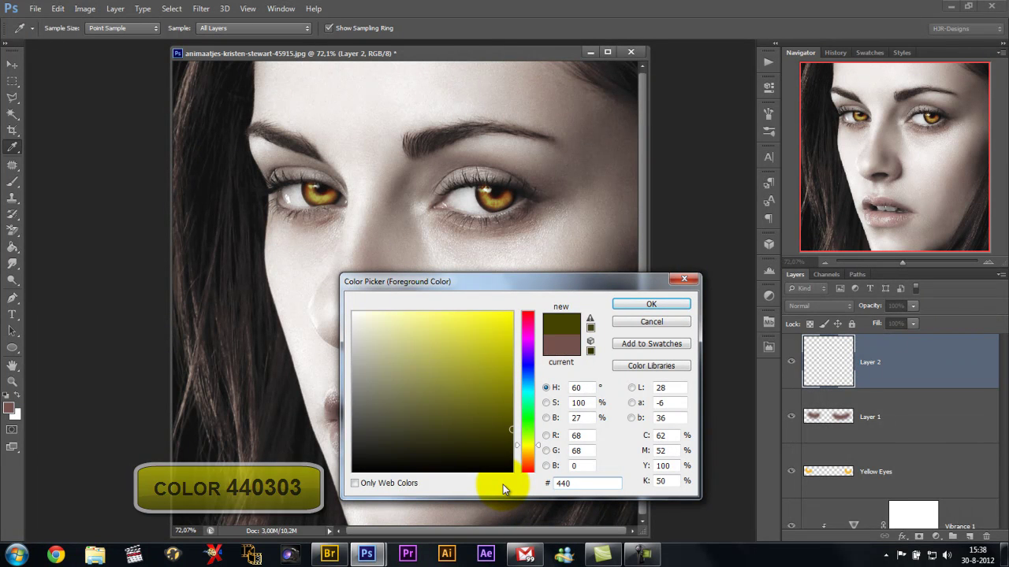
text(303)
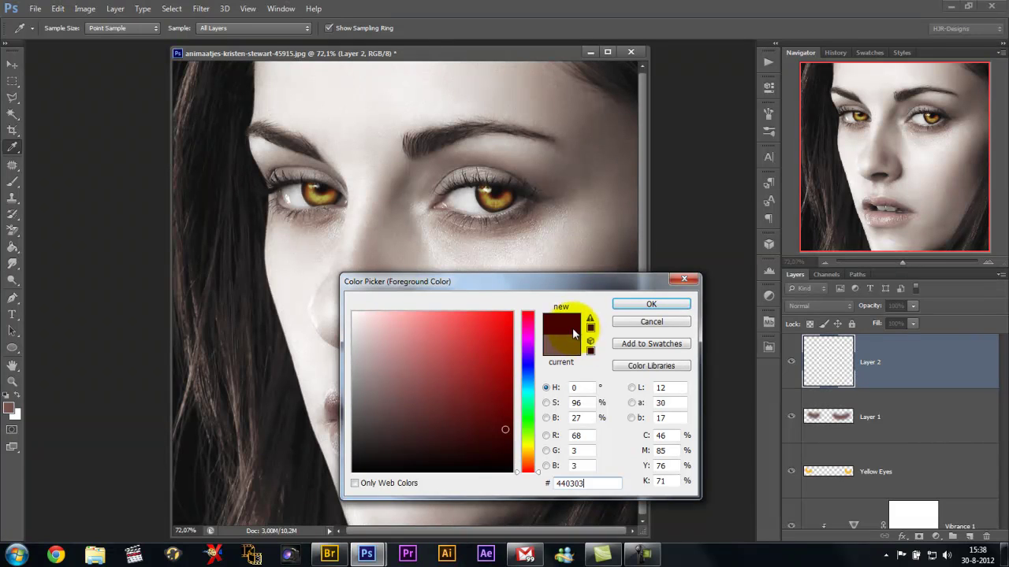
click(655, 303)
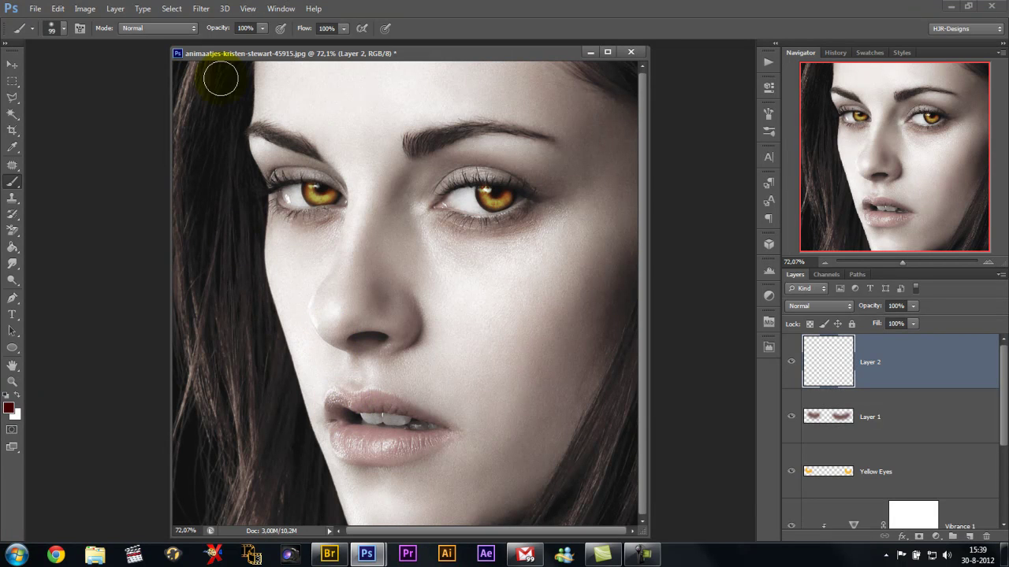
Shrink the soft brush to 38 px and paint both lips dark red on Layer 2.
right_click(472, 275)
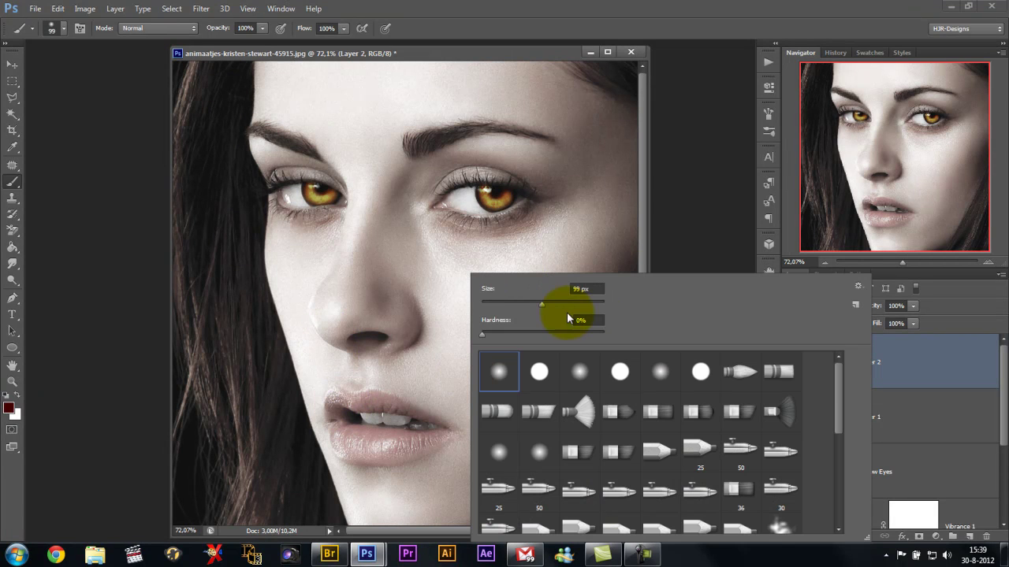
drag(540, 302, 517, 301)
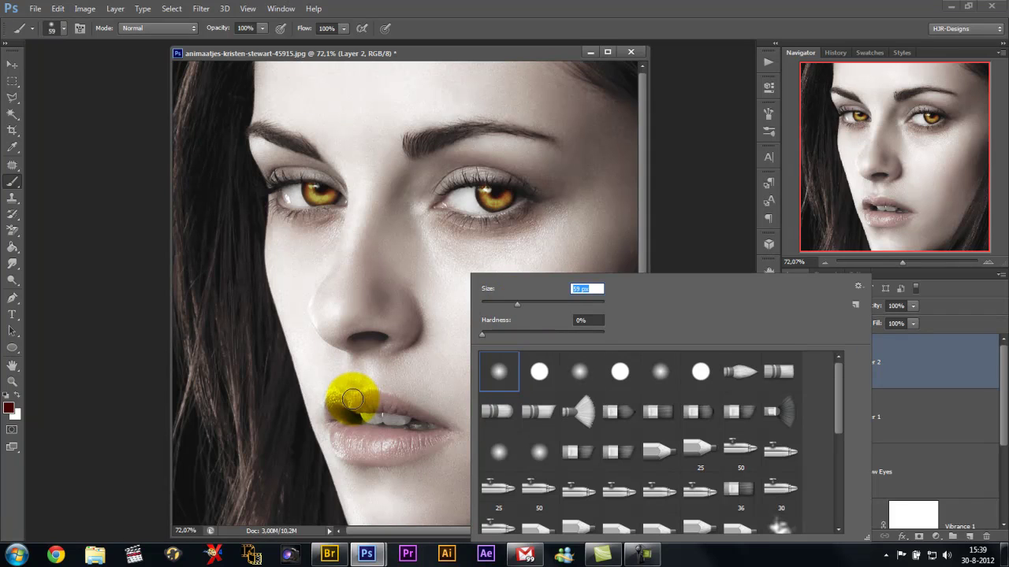
drag(507, 307, 504, 305)
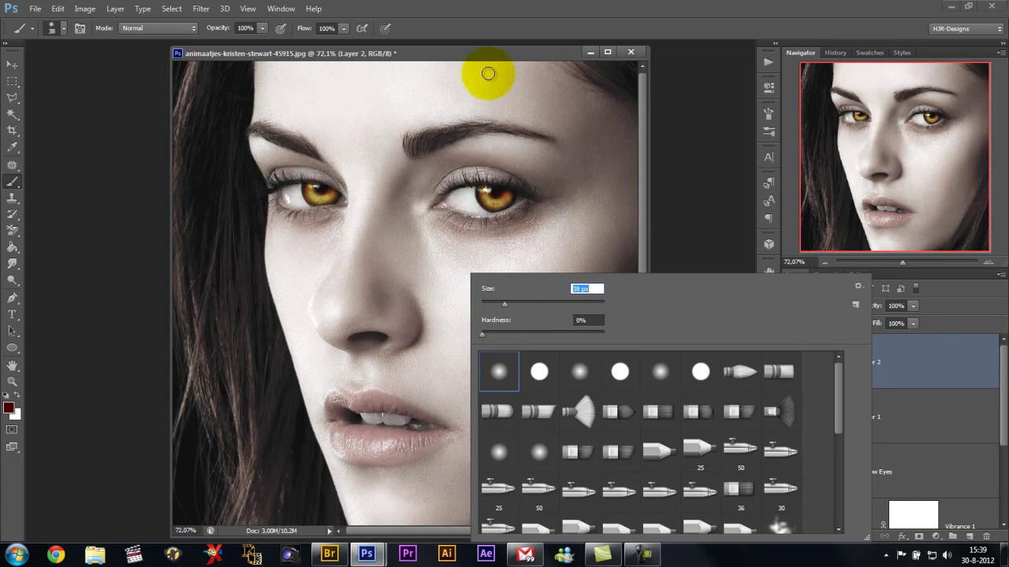
key(Return)
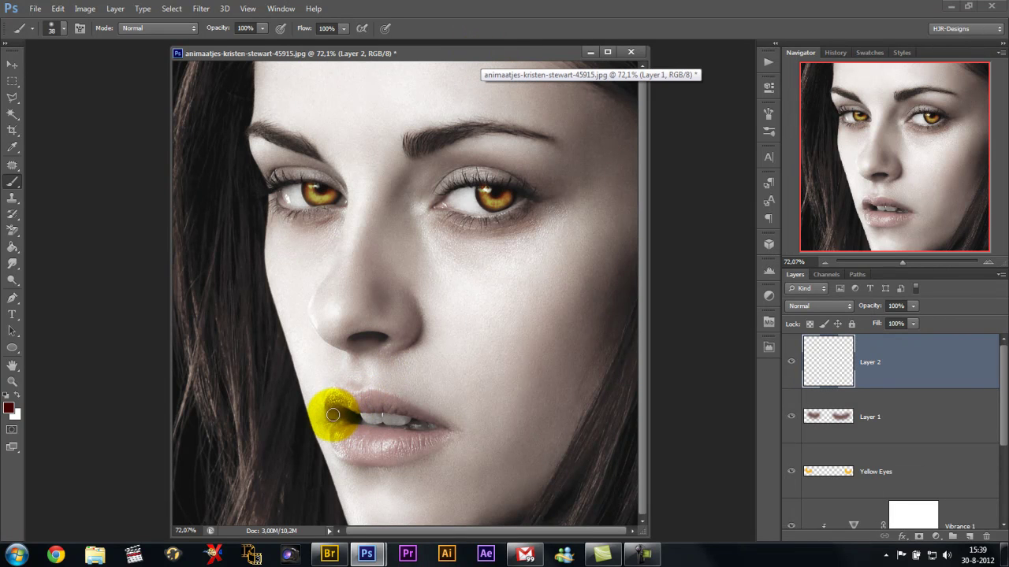
mouse_move(332, 417)
mouse_down()
mouse_move(336, 398)
mouse_move(407, 410)
mouse_up()
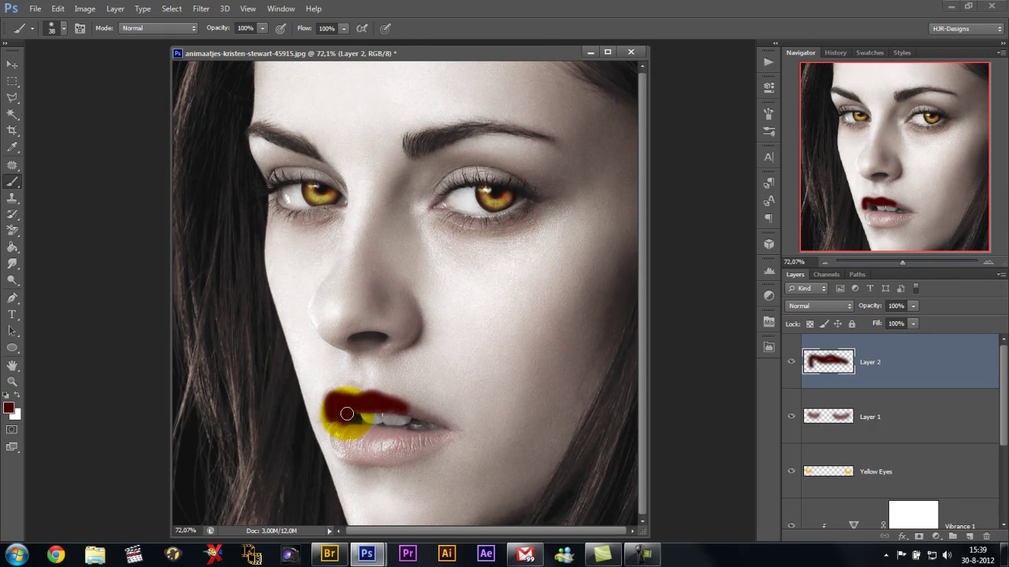
mouse_move(354, 423)
mouse_down()
mouse_move(338, 432)
mouse_move(345, 455)
mouse_move(383, 453)
mouse_move(354, 457)
mouse_move(410, 461)
mouse_move(443, 437)
mouse_move(339, 430)
mouse_move(349, 411)
mouse_move(352, 432)
mouse_move(385, 447)
mouse_move(428, 439)
mouse_move(361, 444)
mouse_move(333, 434)
mouse_move(363, 447)
mouse_move(405, 451)
mouse_move(416, 434)
mouse_up()
With a 19 px brush, touch up the paint at the right lip corner.
right_click(410, 387)
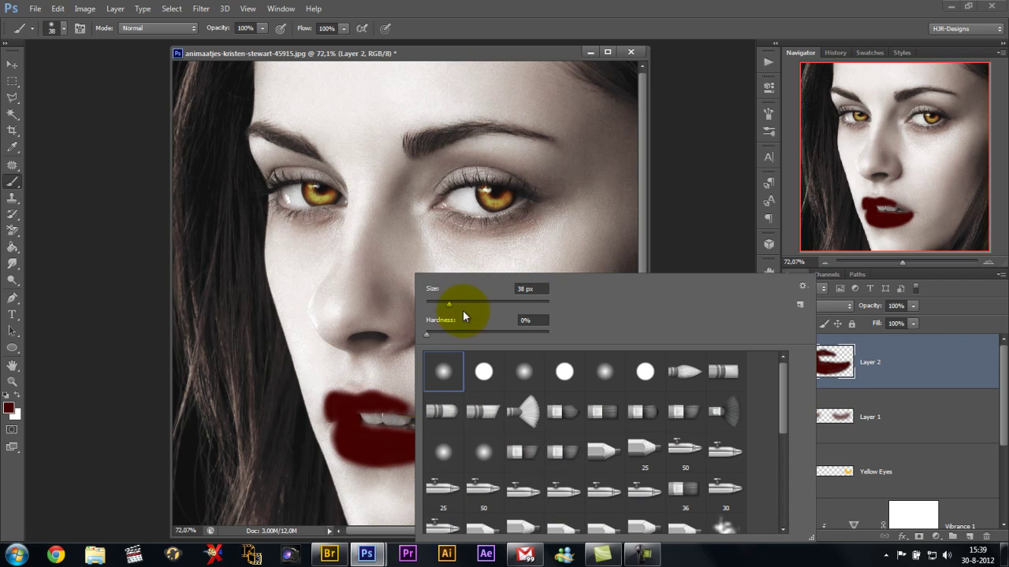
drag(448, 304, 437, 303)
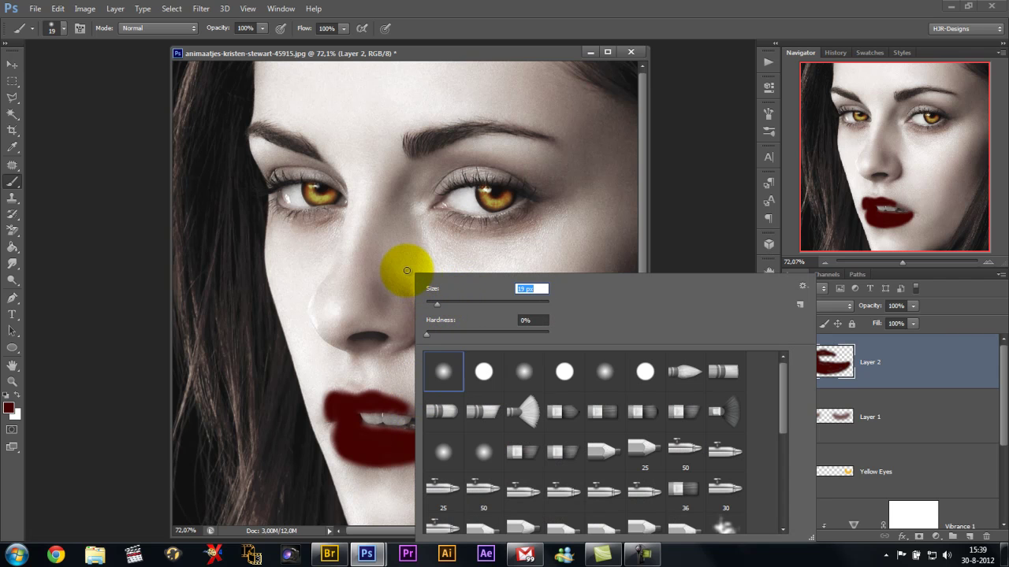
click(404, 54)
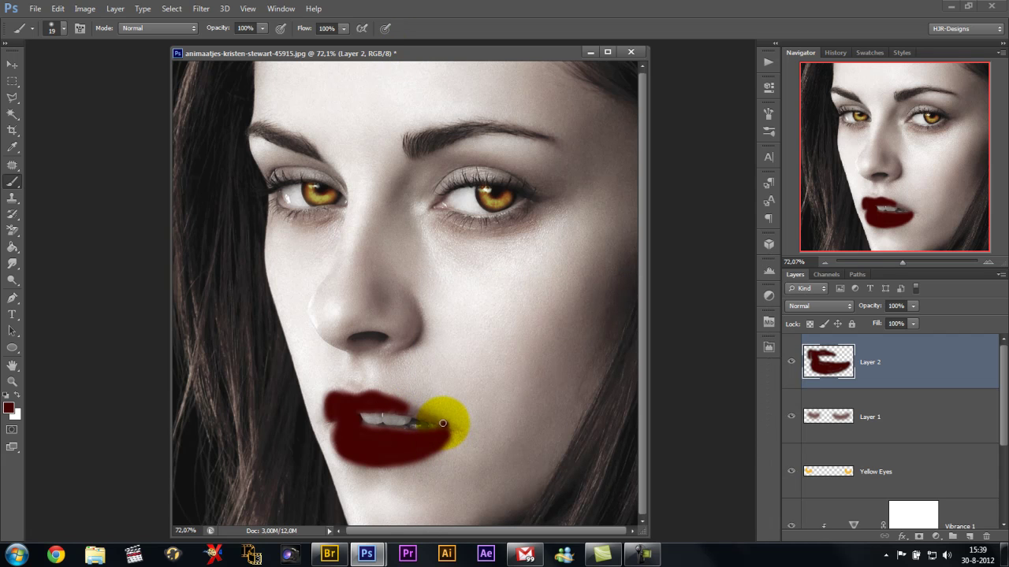
drag(413, 415, 405, 408)
Set Layer 2's blend mode to Overlay and its opacity to 82%.
click(811, 309)
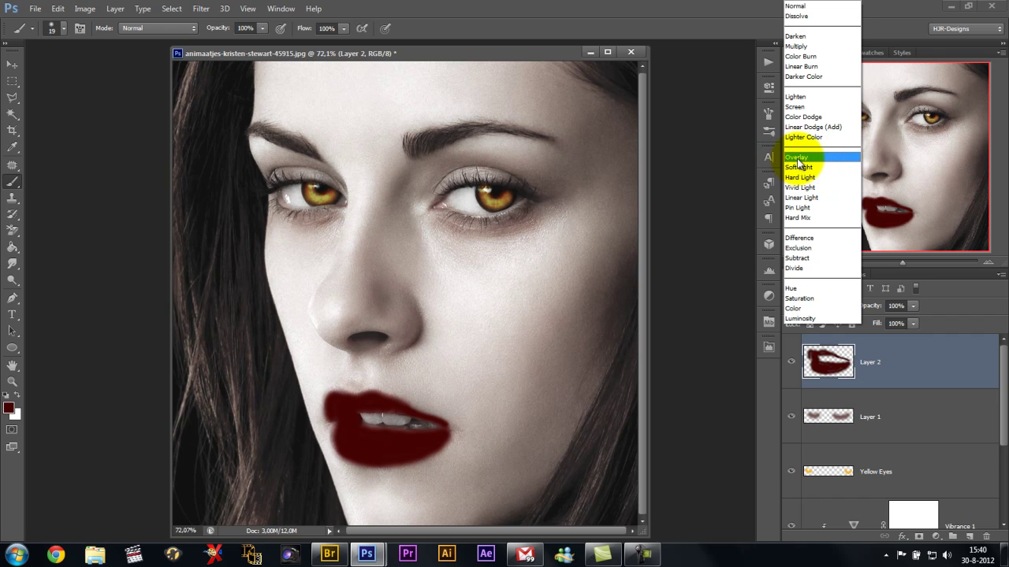
click(798, 157)
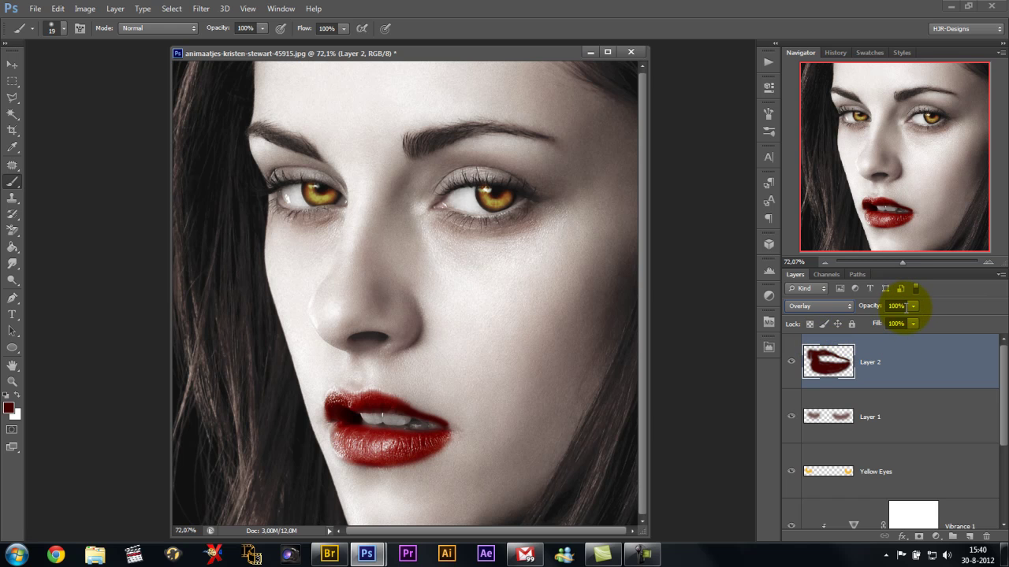
click(912, 307)
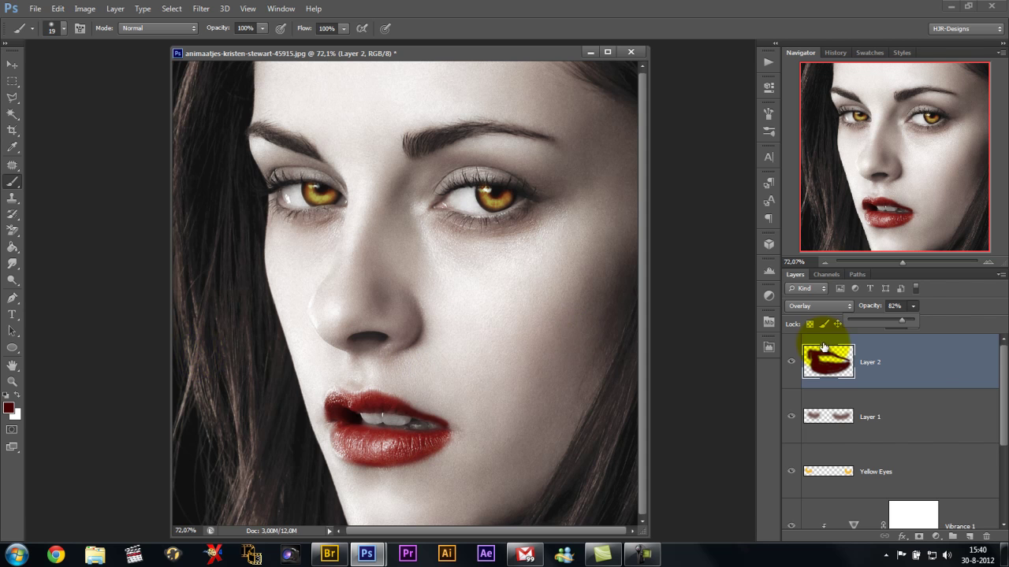
click(911, 367)
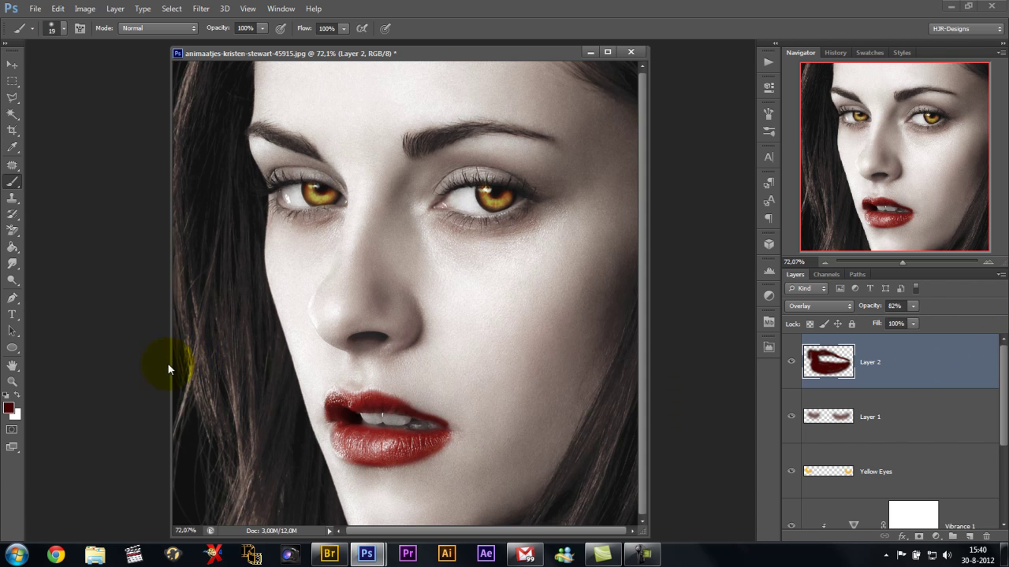
Replace the foreground colour 440303 with hex 52100e.
click(9, 408)
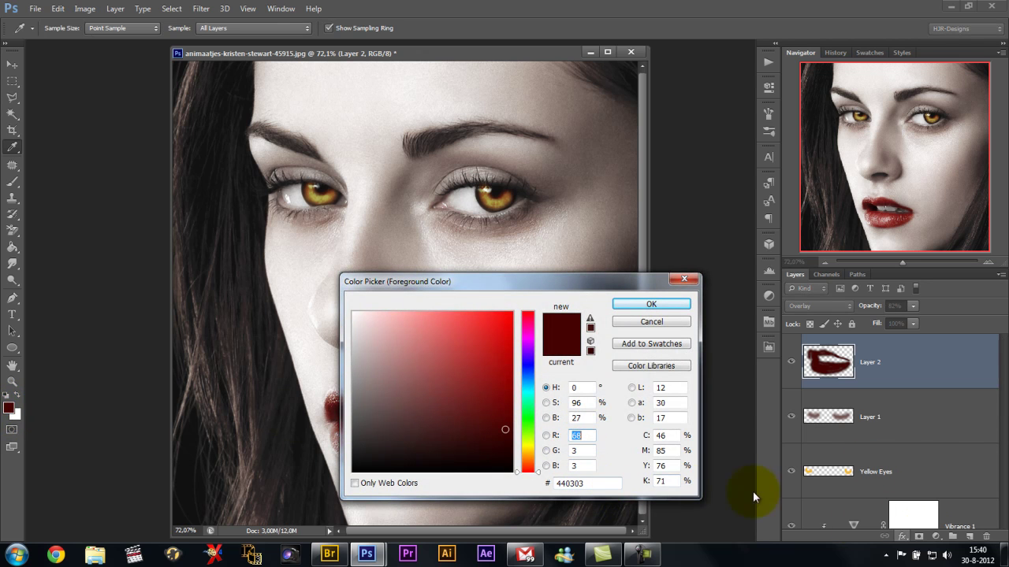
drag(588, 483, 539, 486)
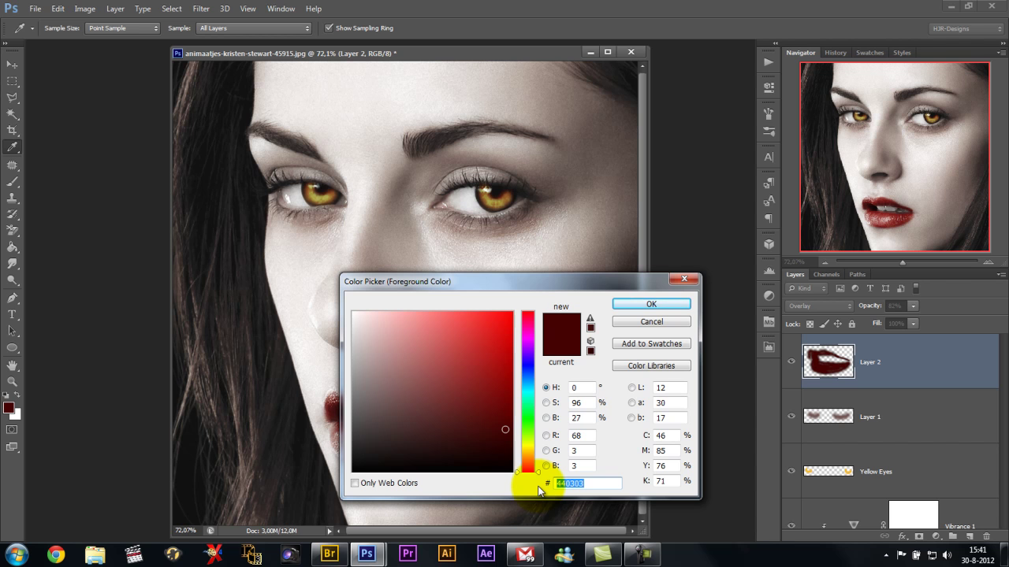
text(521)
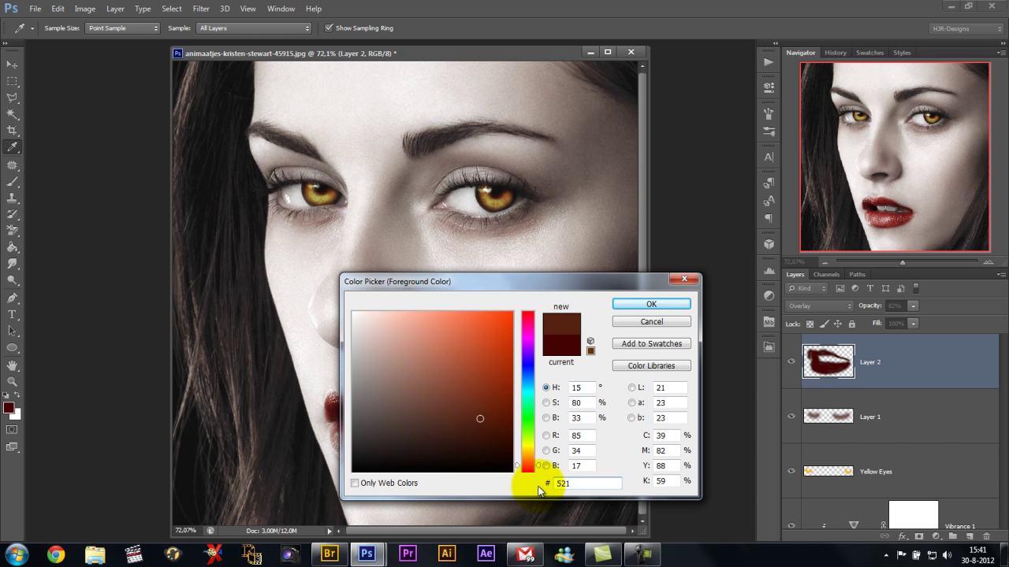
text(0)
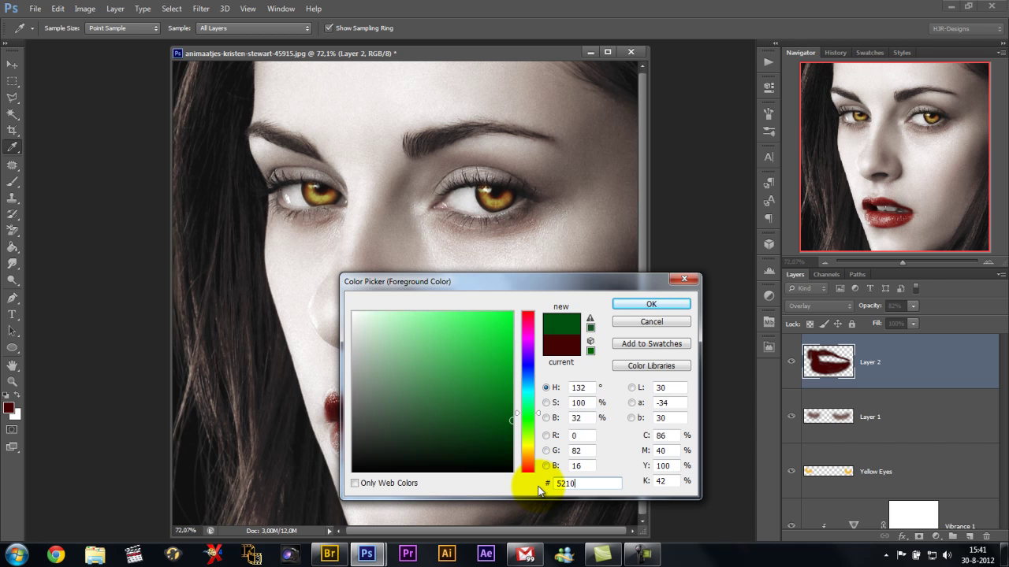
text(0e)
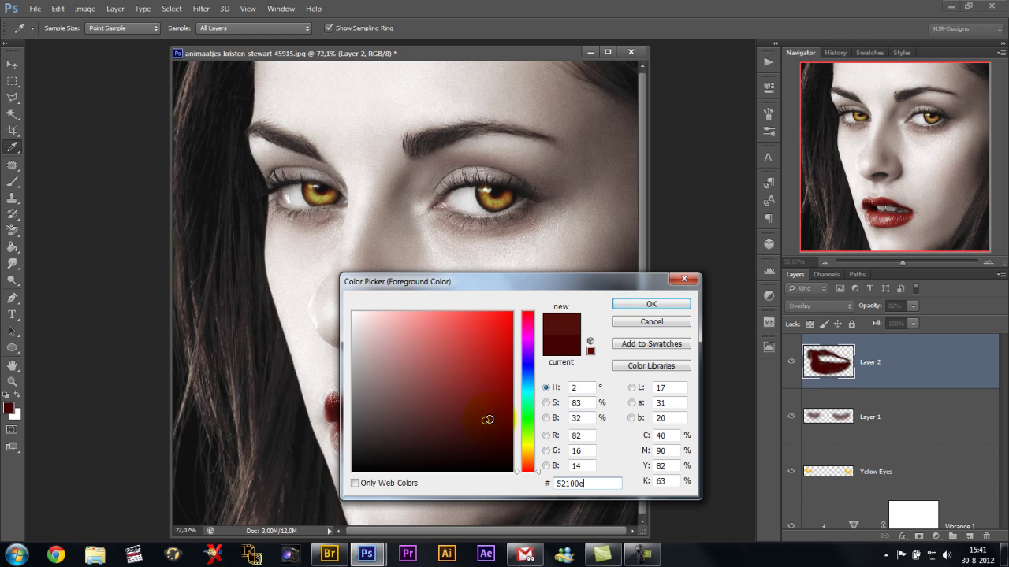
click(630, 304)
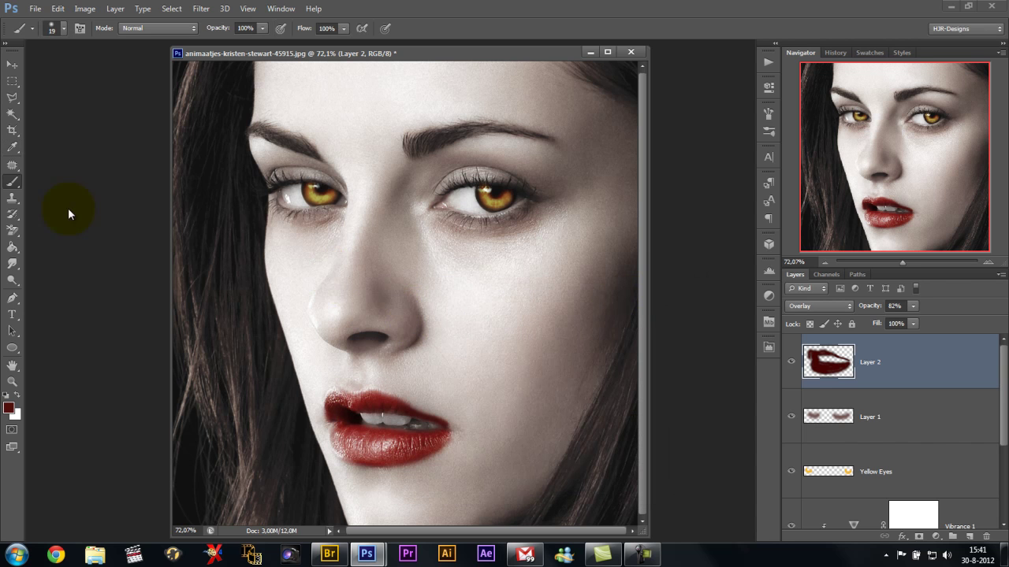
Replace the current brushes with the hjr_blood_and_fleshwounds brush set.
right_click(451, 285)
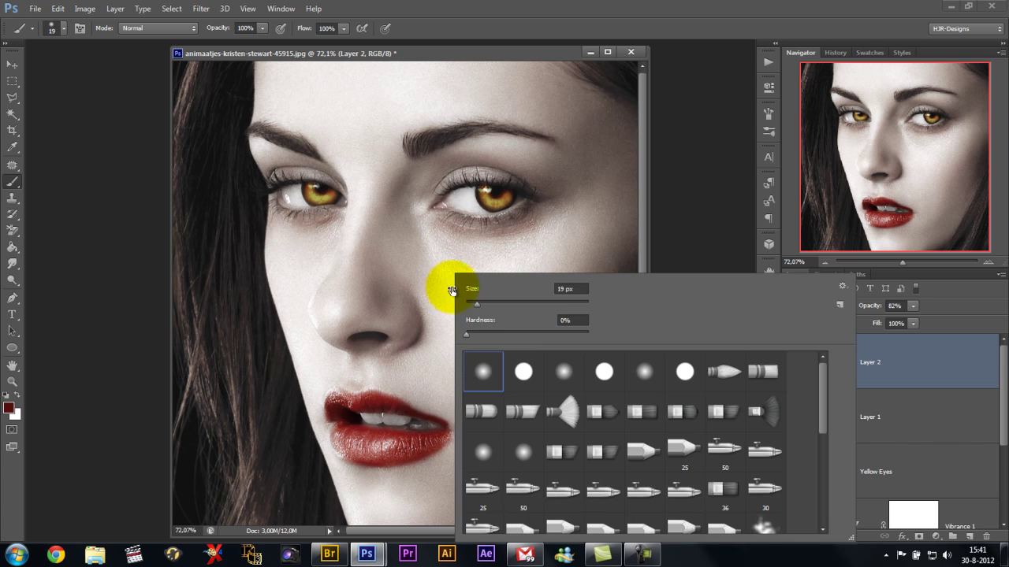
click(841, 286)
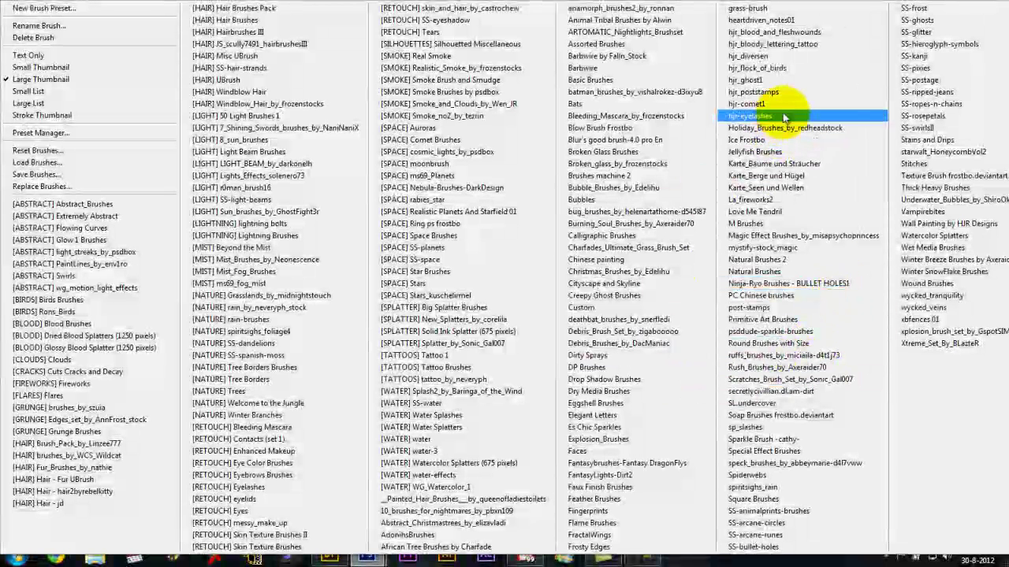
click(796, 35)
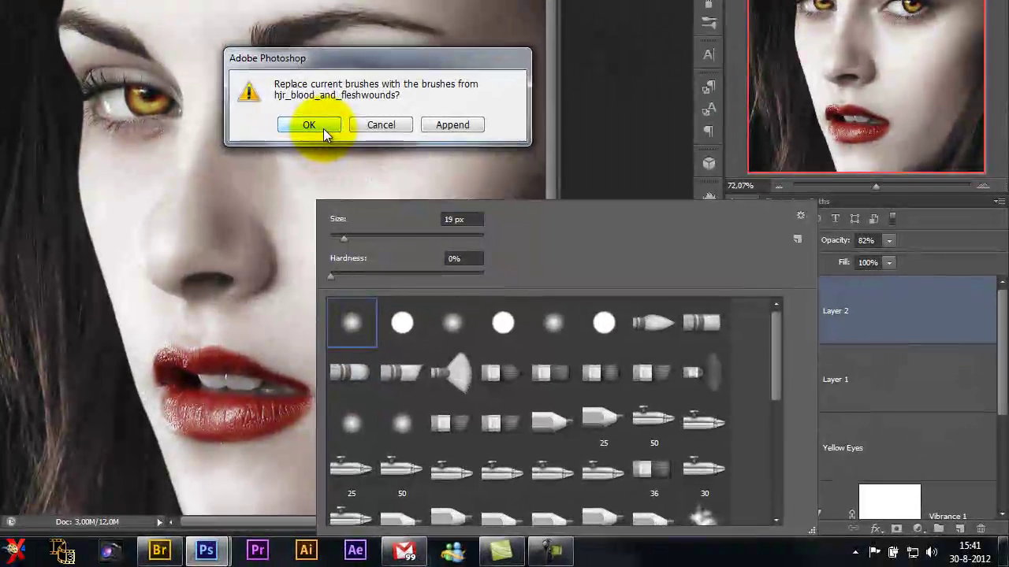
click(351, 146)
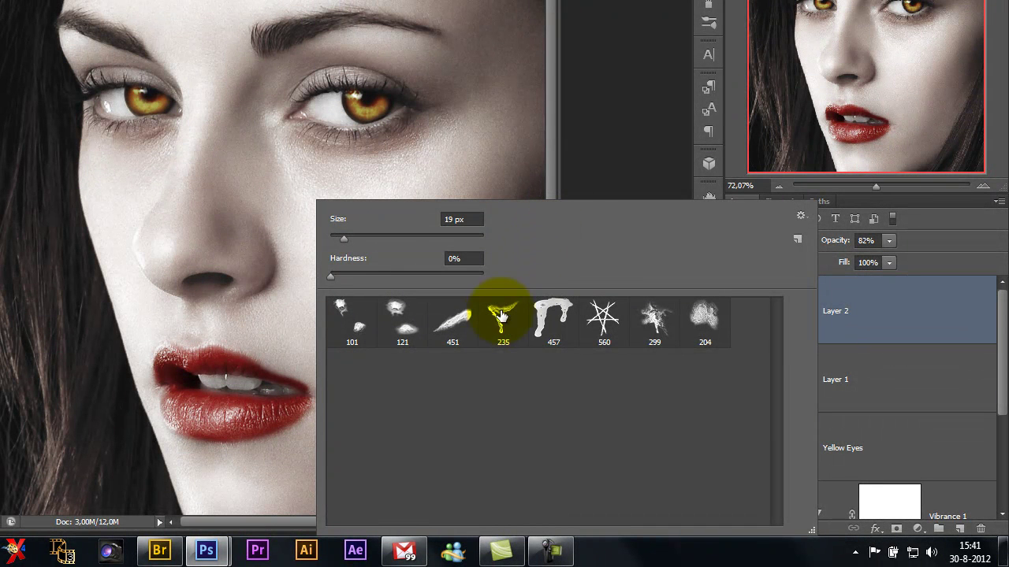
Select the 235 px blood drip brush, trial-stamp it below the lip corner, then undo it.
click(502, 319)
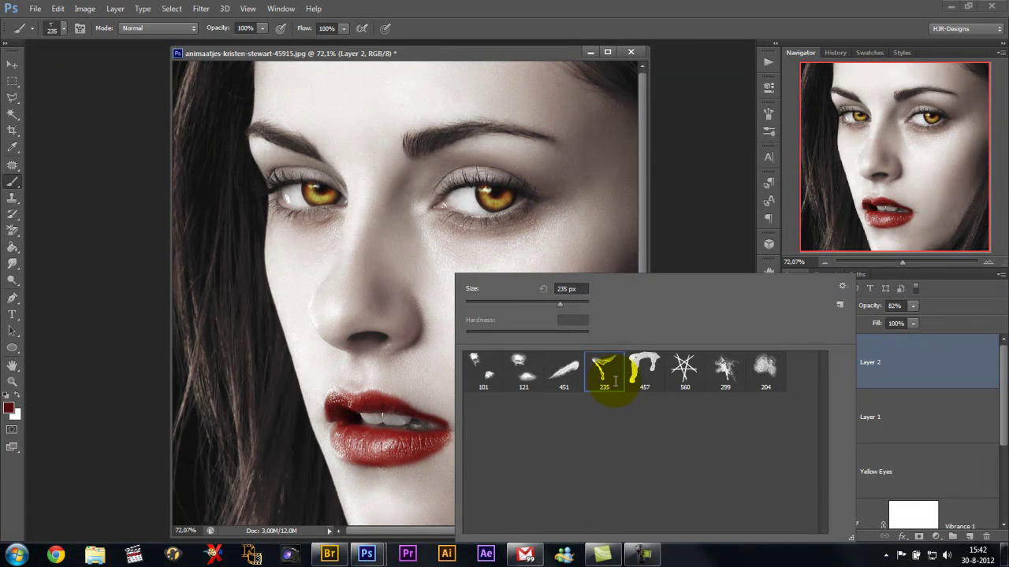
click(471, 50)
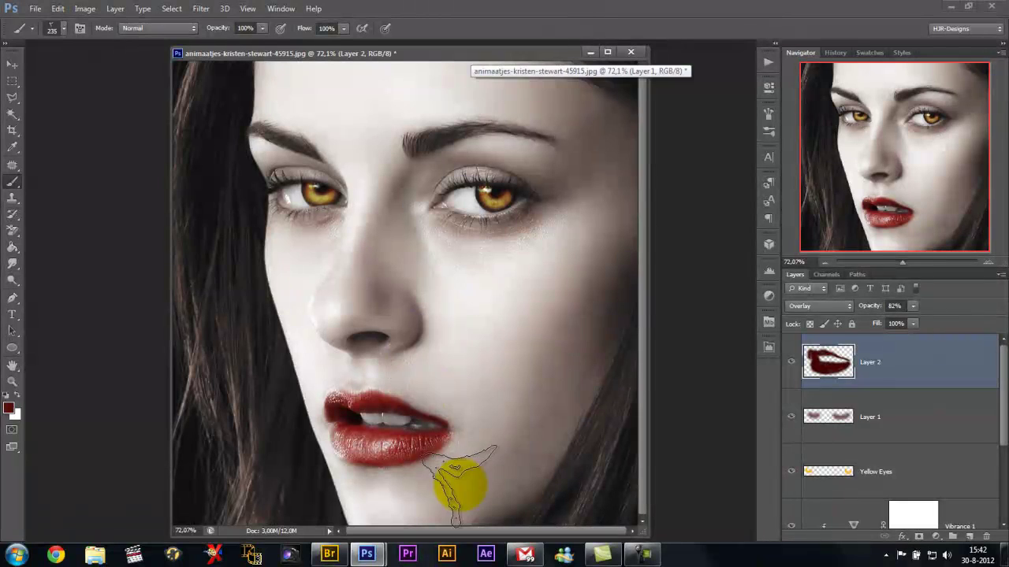
click(485, 463)
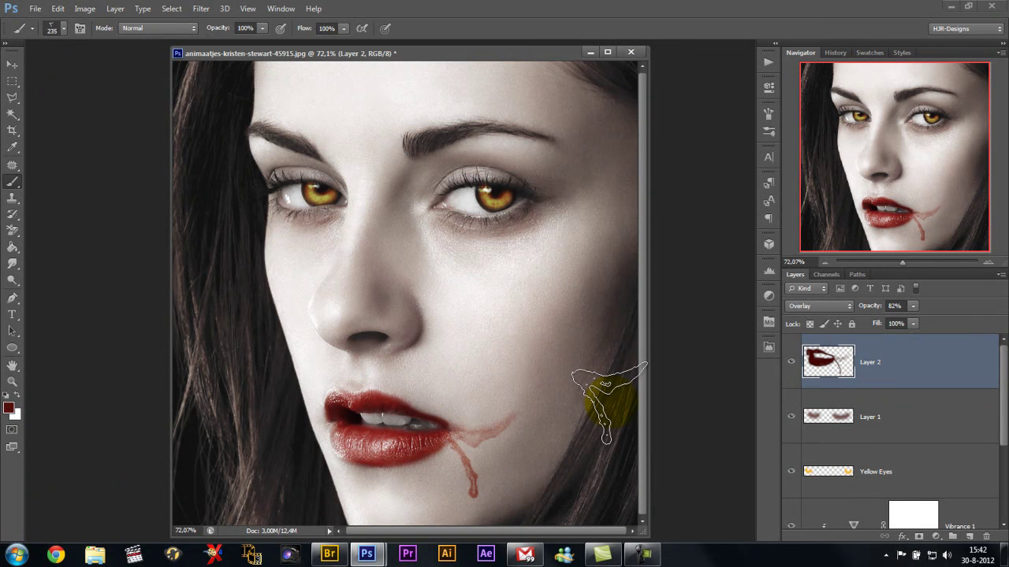
key(ctrl+z)
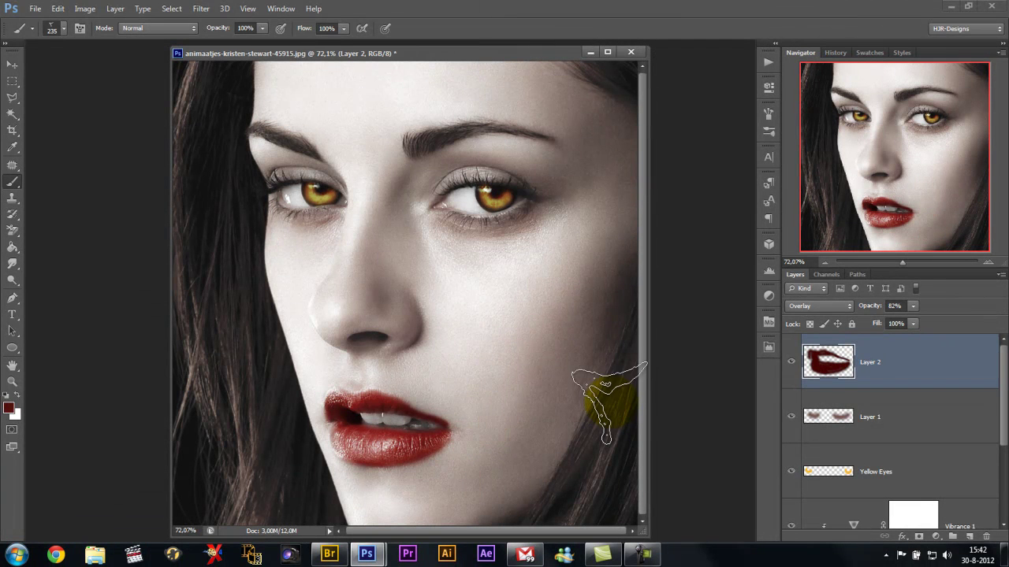
On a new Layer 3, stamp a blood drip, rotate it about 23° and place it at the lip corner.
click(968, 537)
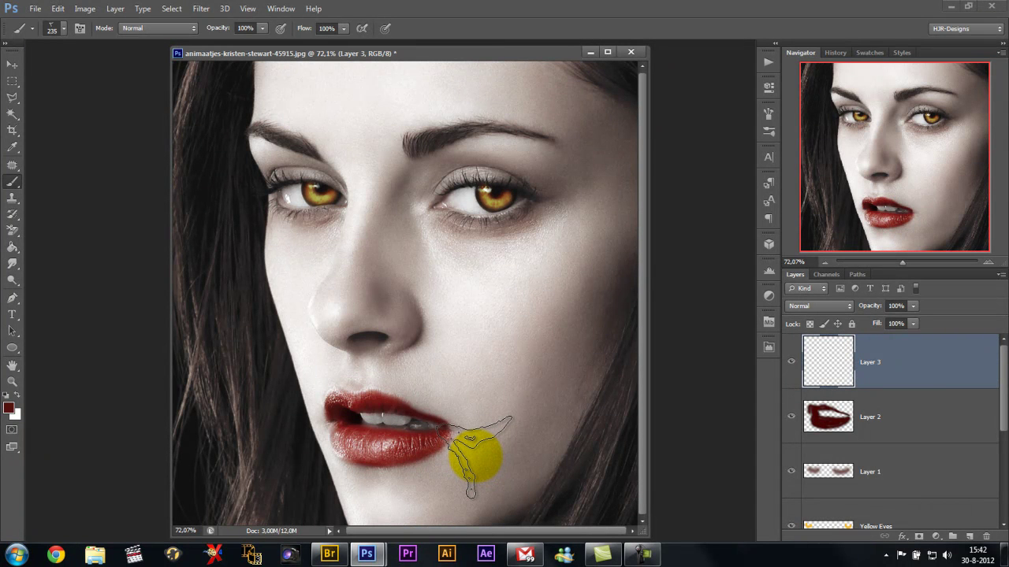
click(476, 457)
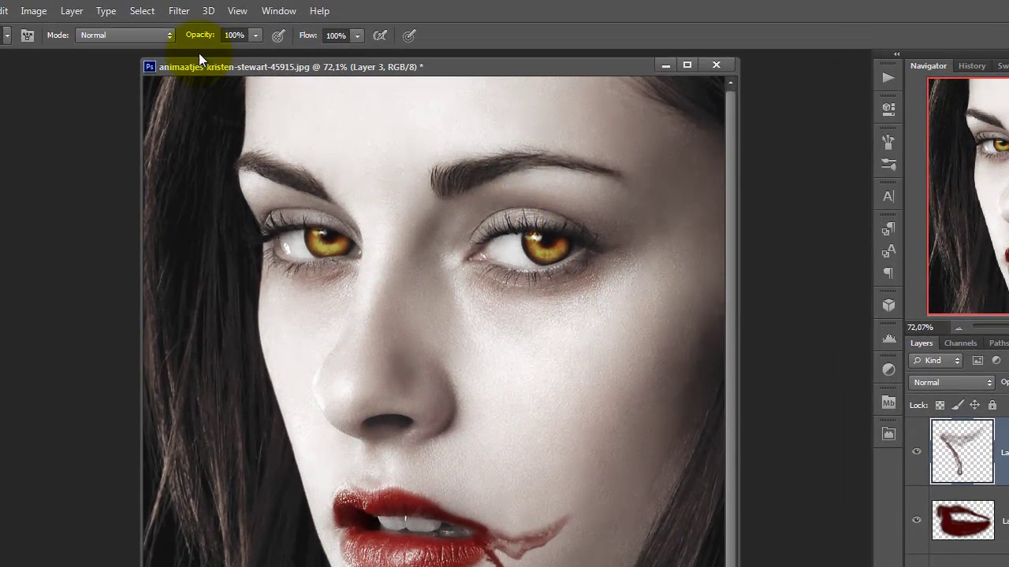
click(4, 11)
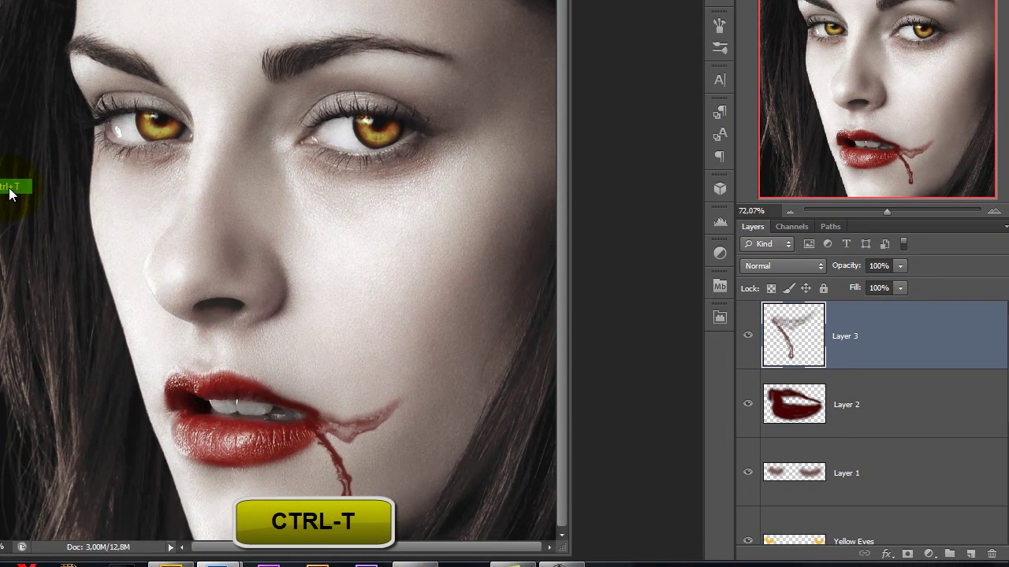
click(163, 304)
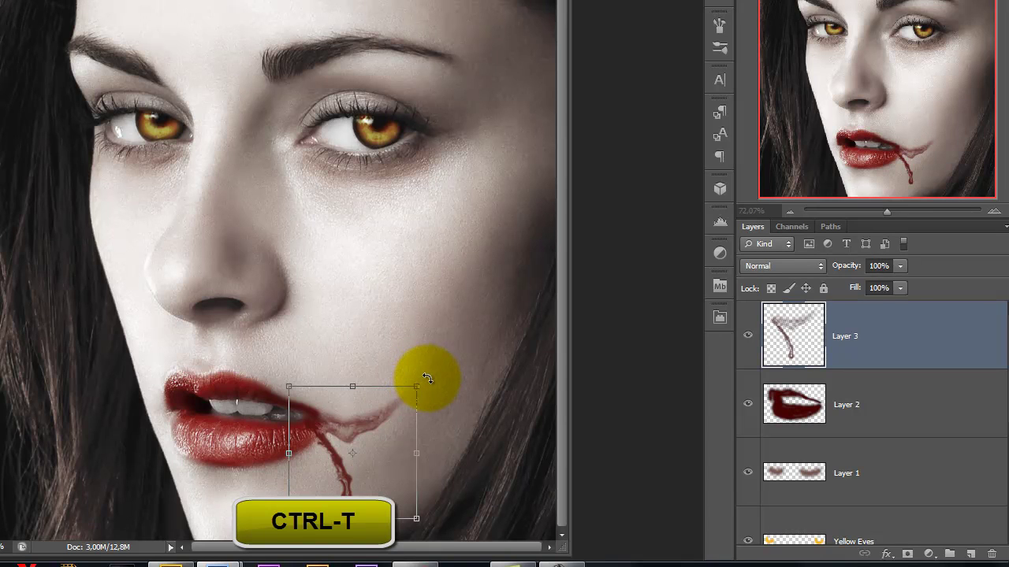
mouse_move(426, 379)
mouse_down()
mouse_move(445, 427)
mouse_move(435, 420)
mouse_up()
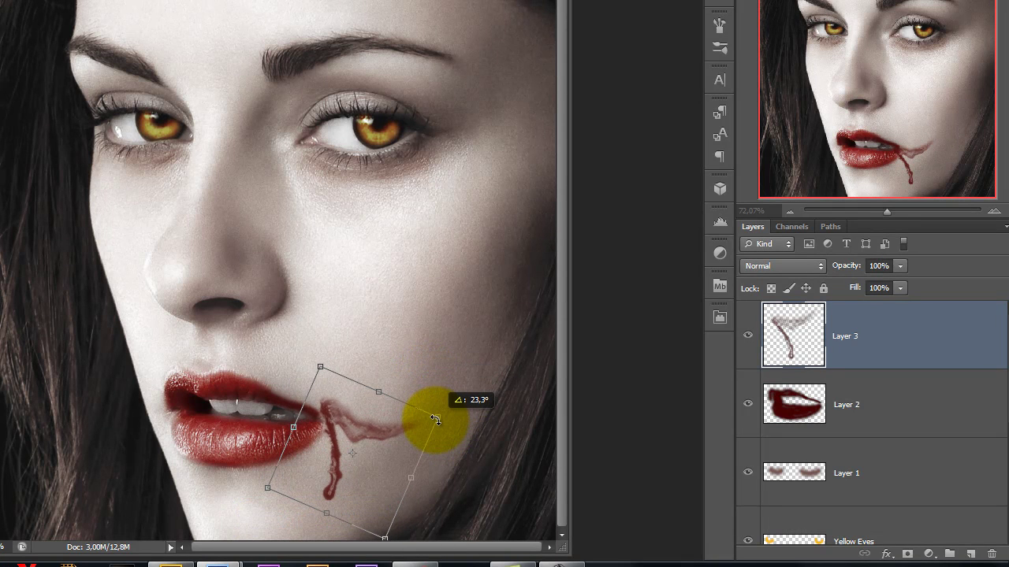
drag(383, 404, 376, 421)
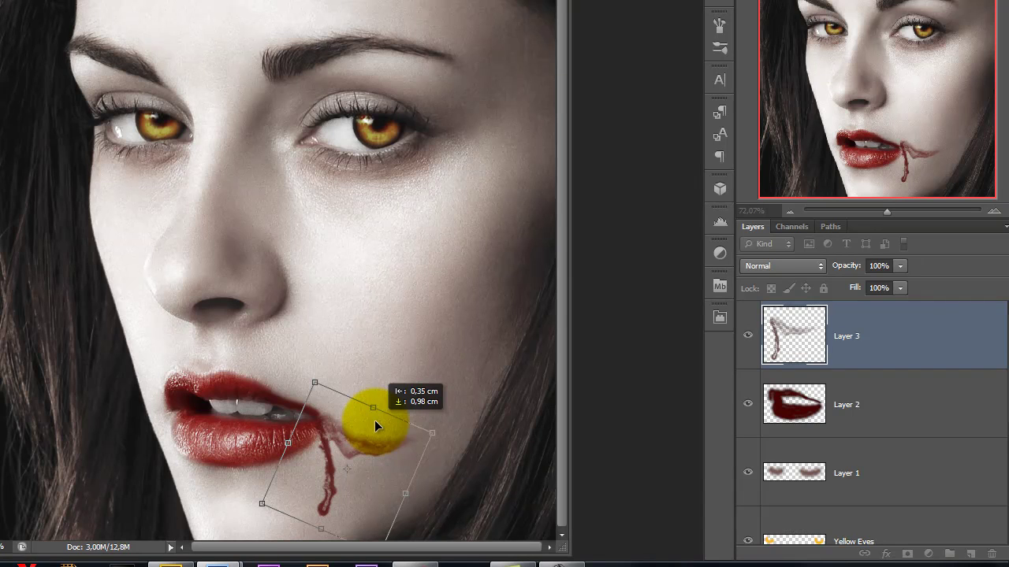
drag(375, 420, 374, 420)
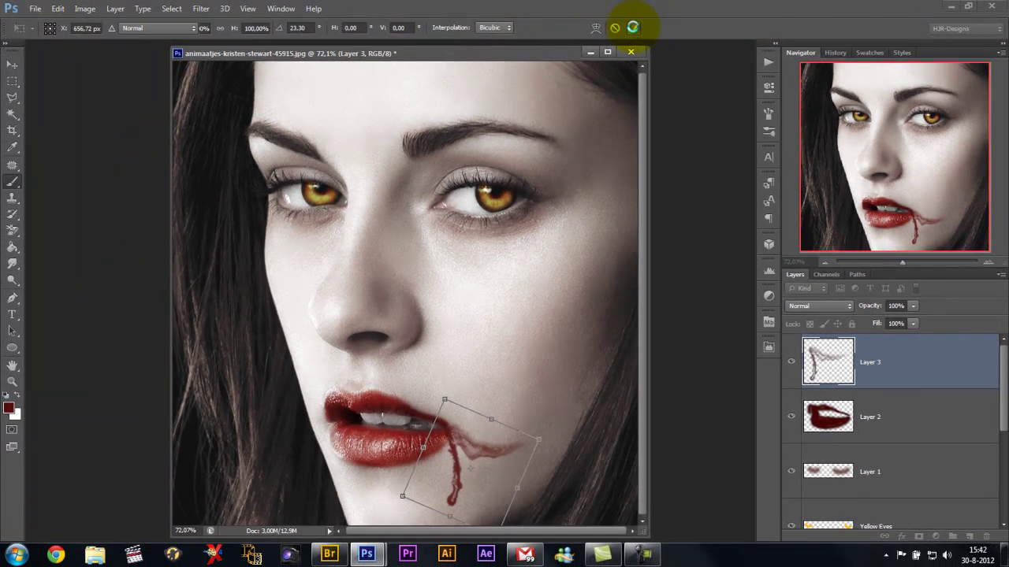
click(632, 27)
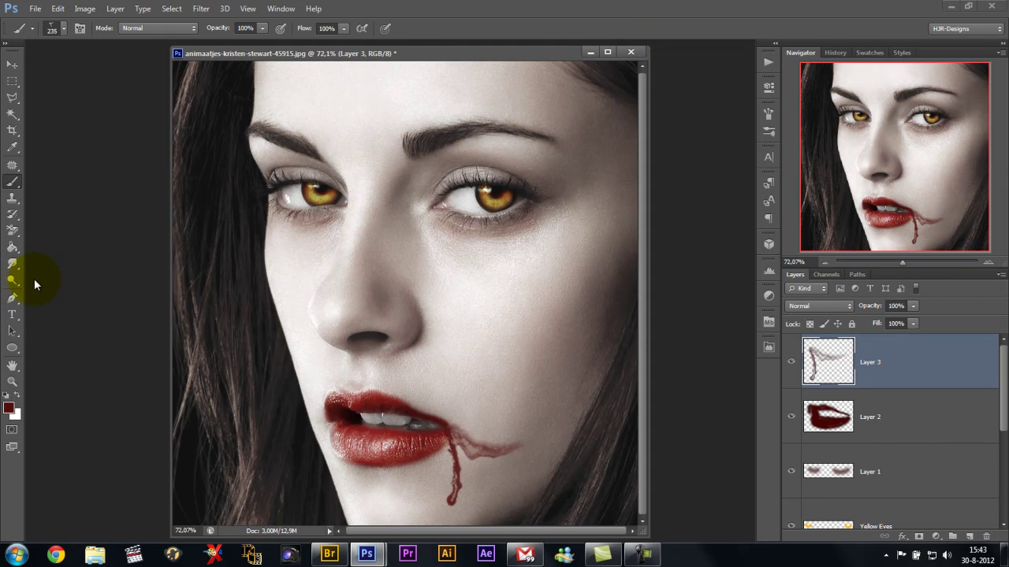
Mask Layer 3 with a 35 px soft round brush, hiding the streak right of the lip corner.
click(919, 538)
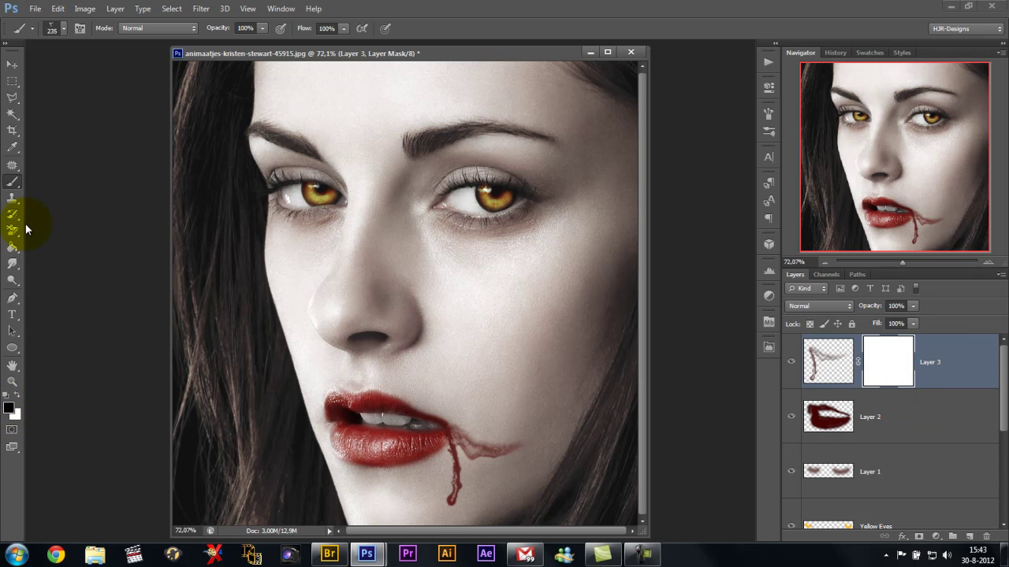
right_click(429, 262)
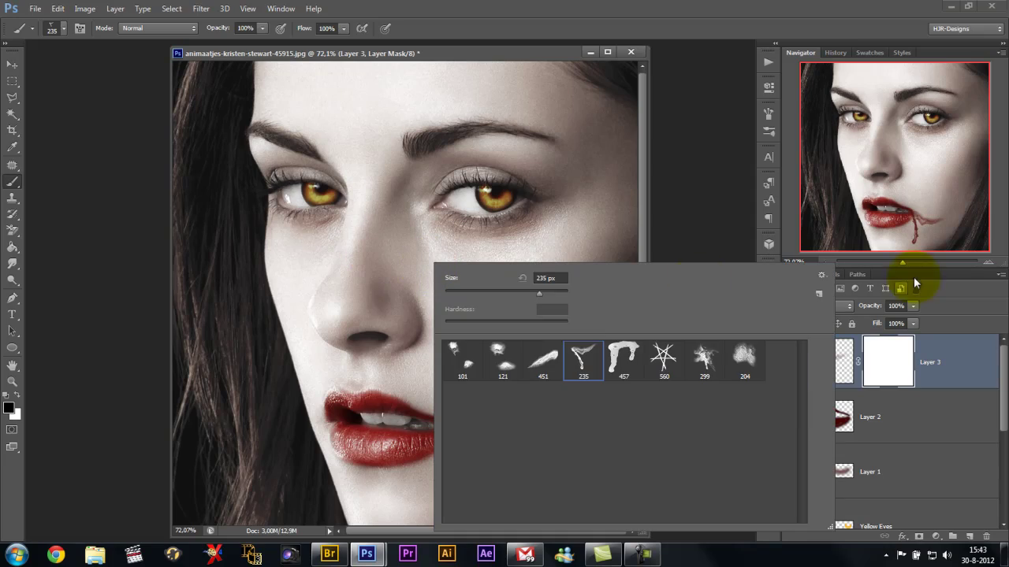
click(820, 274)
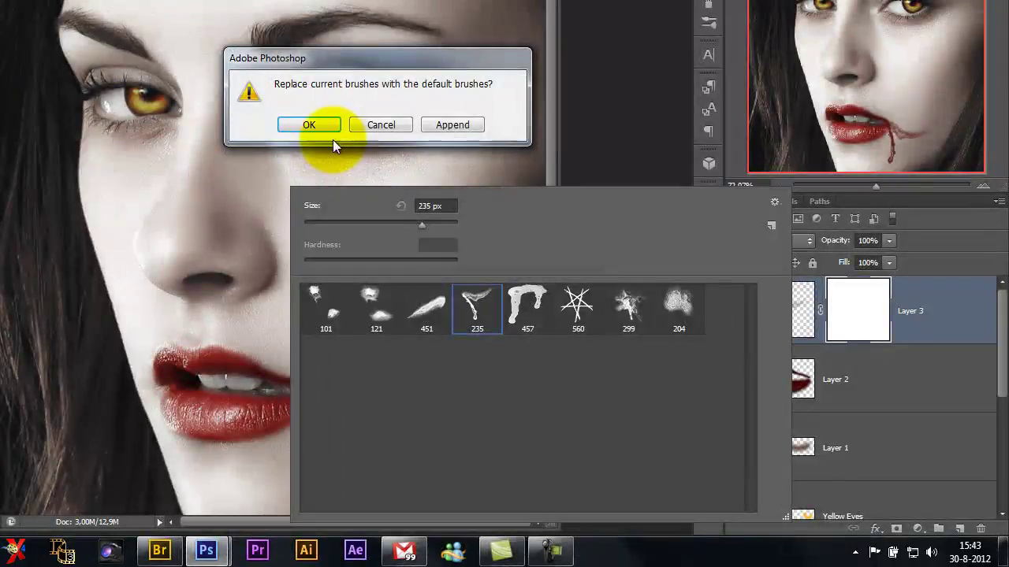
click(327, 125)
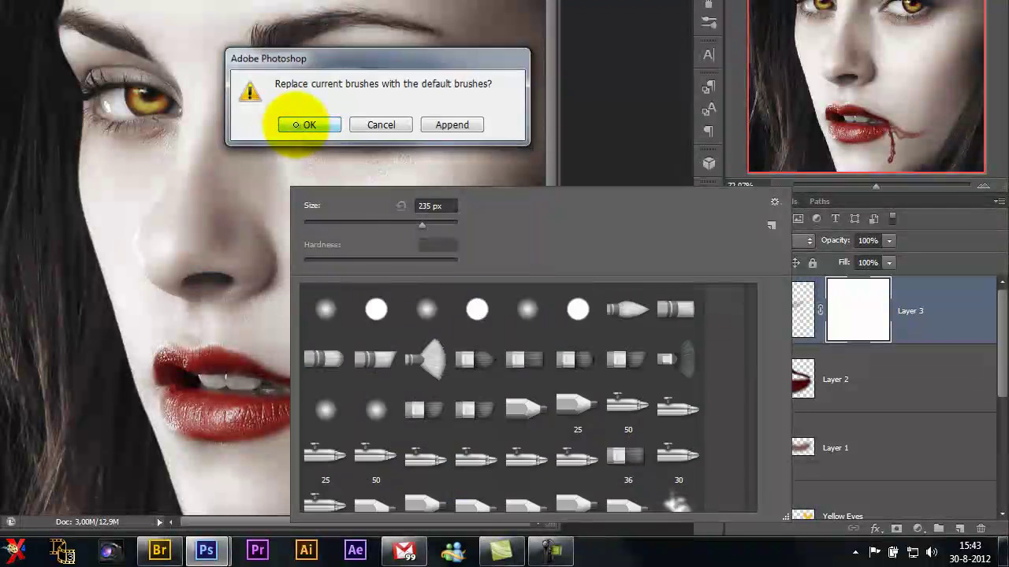
click(324, 309)
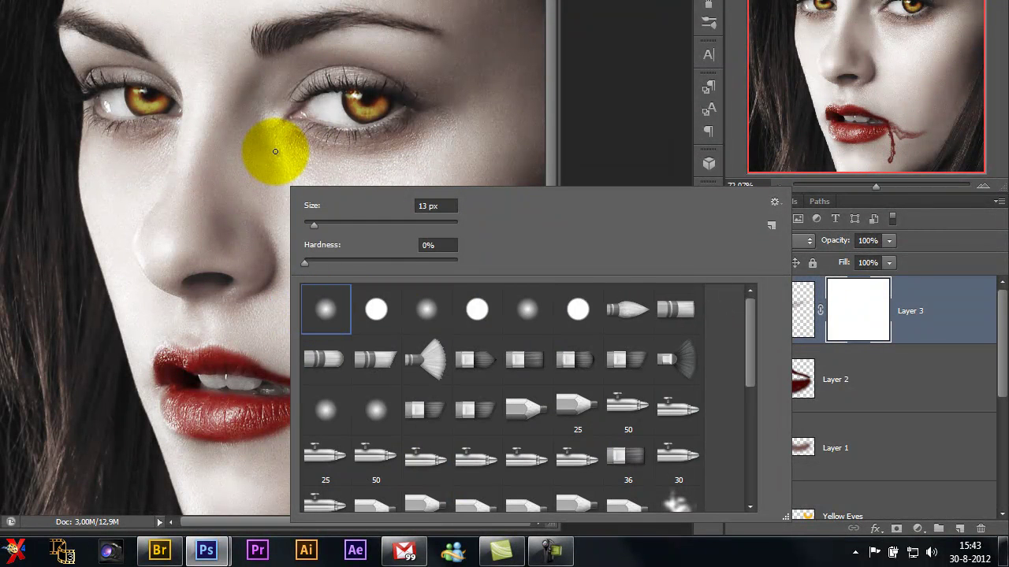
drag(315, 224, 330, 224)
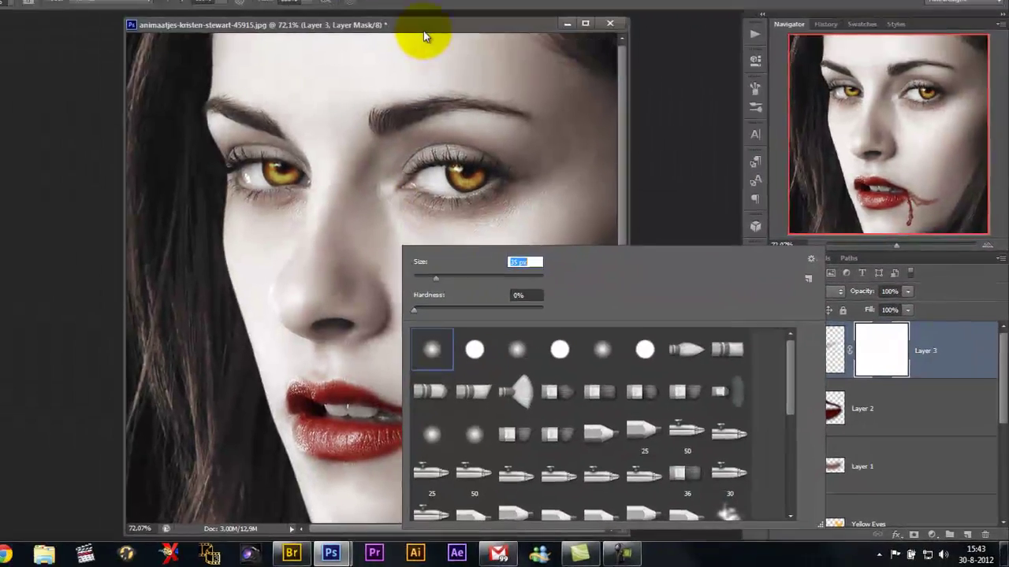
key(Return)
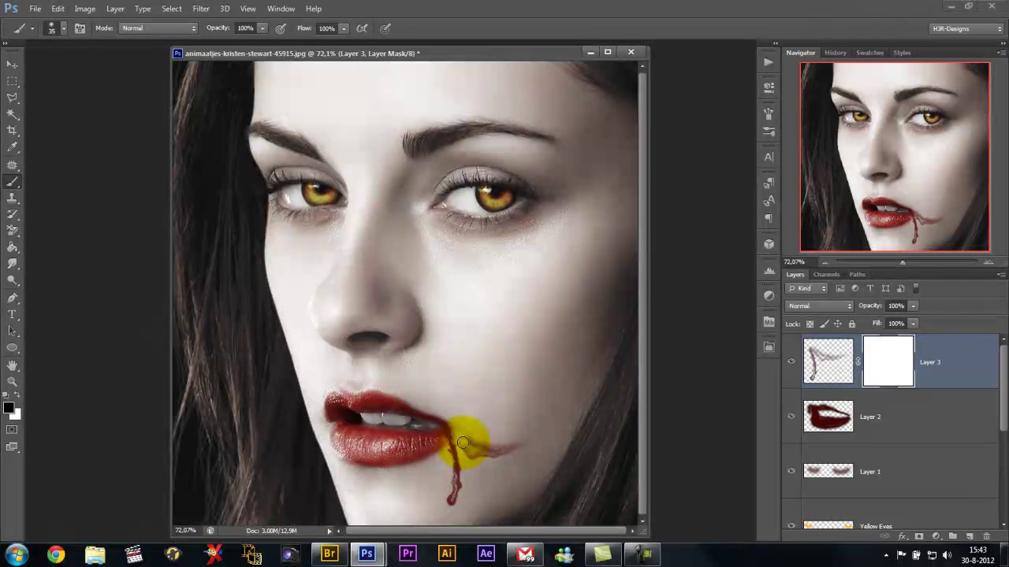
mouse_move(461, 433)
mouse_down()
mouse_move(473, 423)
mouse_move(527, 439)
mouse_move(500, 450)
mouse_move(472, 445)
mouse_up()
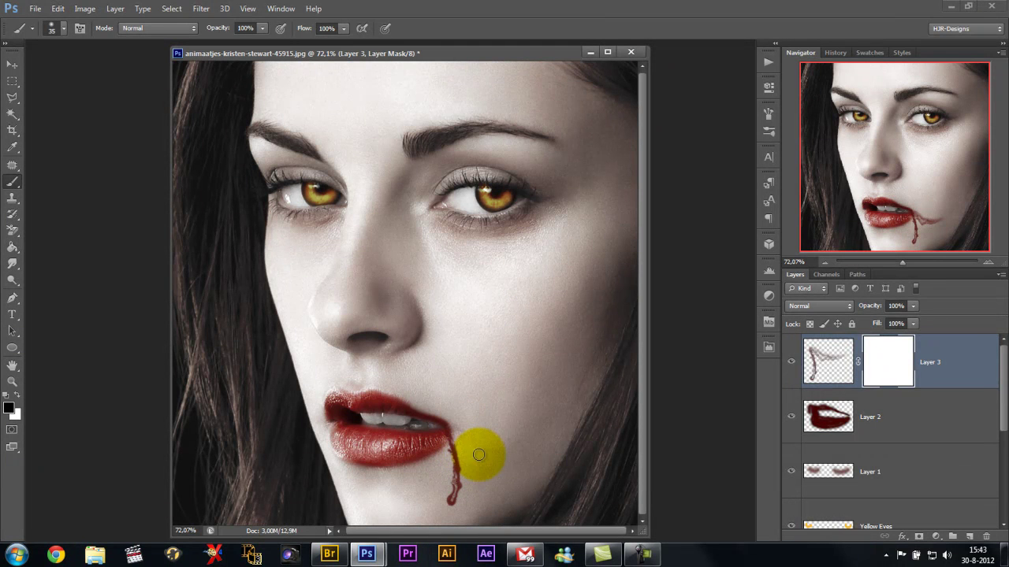
scroll(996, 385, up, 1)
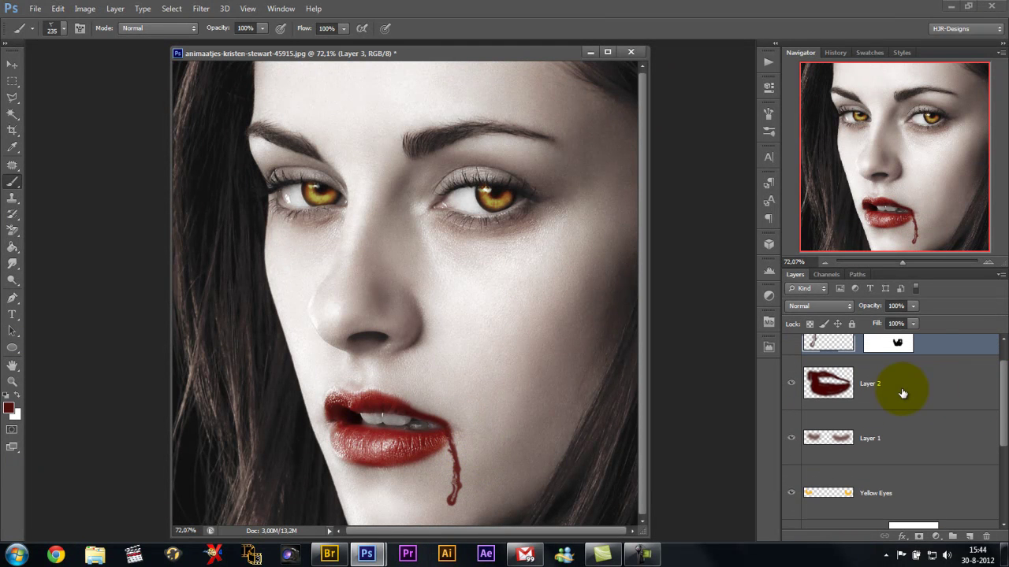
Add a mask to Layer 2 and paint it with a 55 px soft round brush over the lower lip's centre.
click(836, 392)
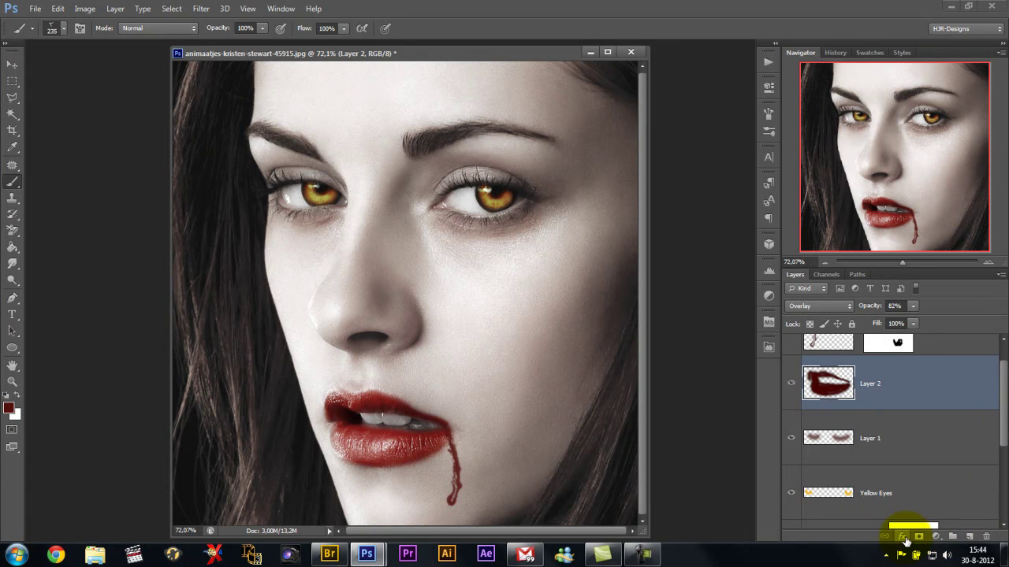
click(918, 538)
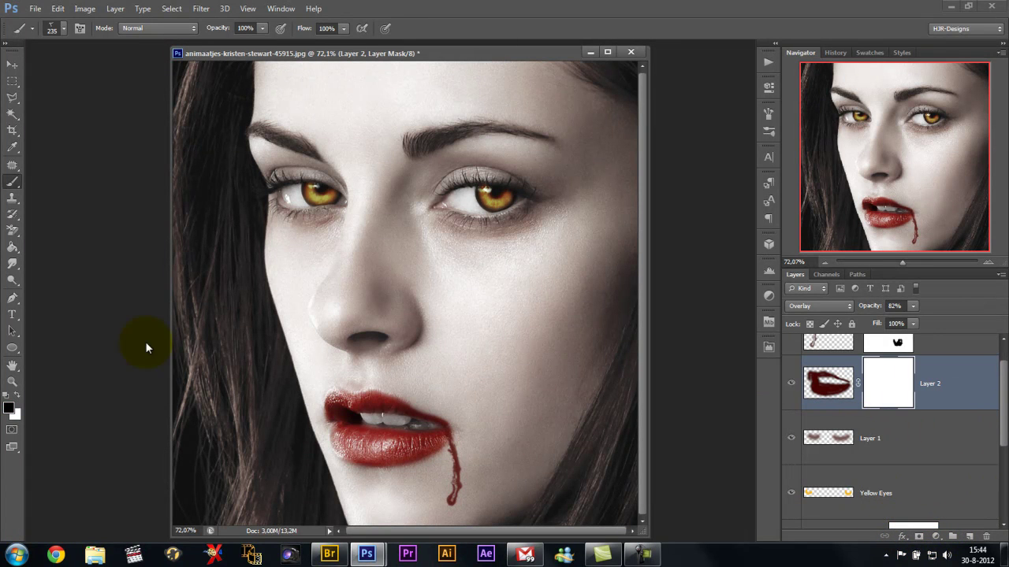
right_click(507, 351)
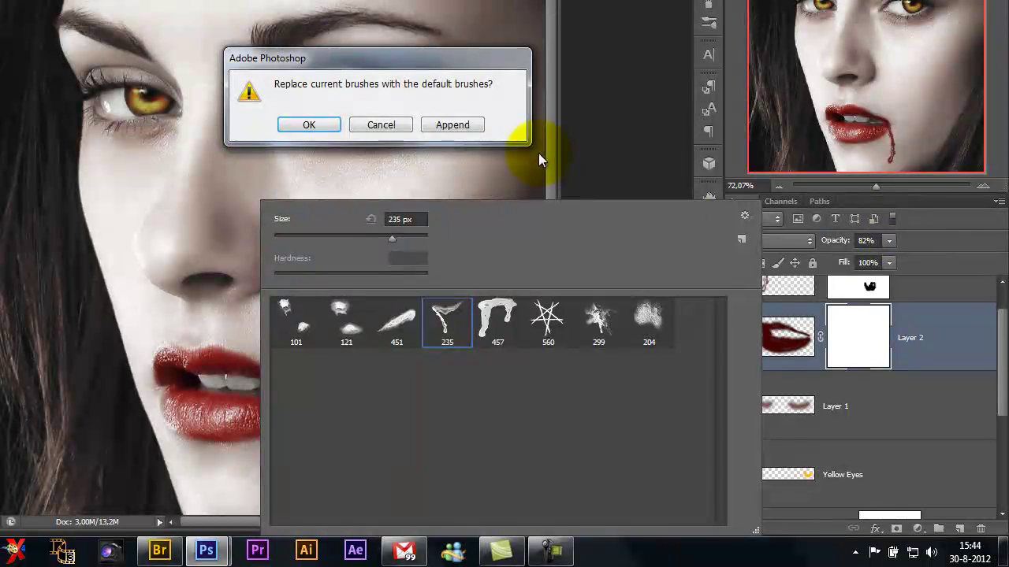
click(294, 124)
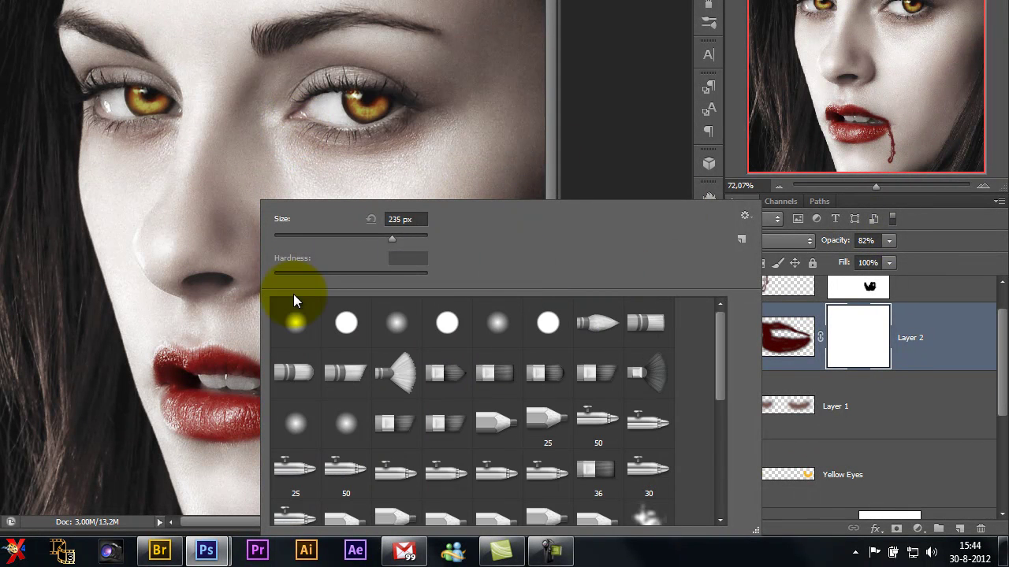
click(295, 322)
text(25)
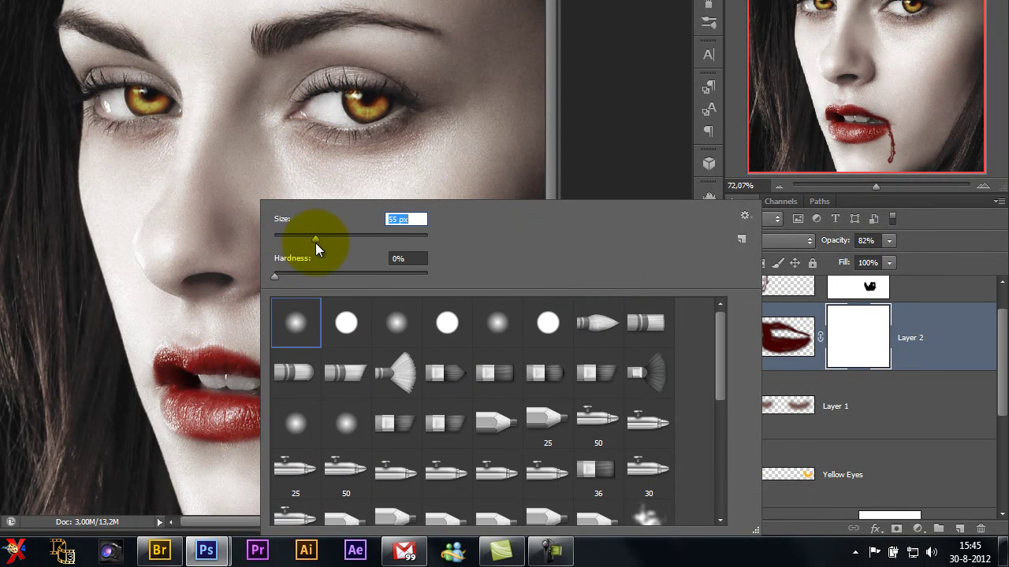
key(Return)
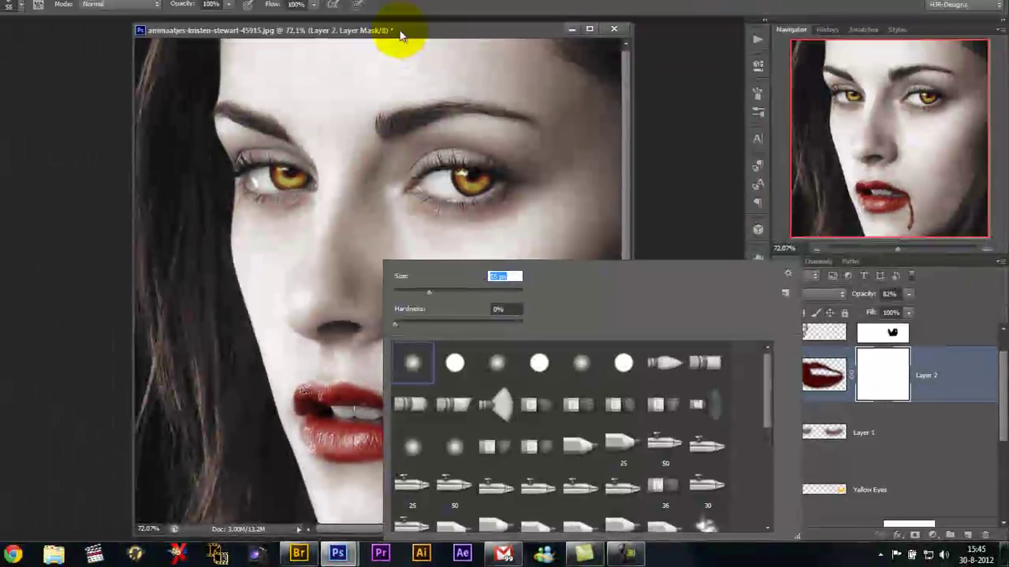
key(Return)
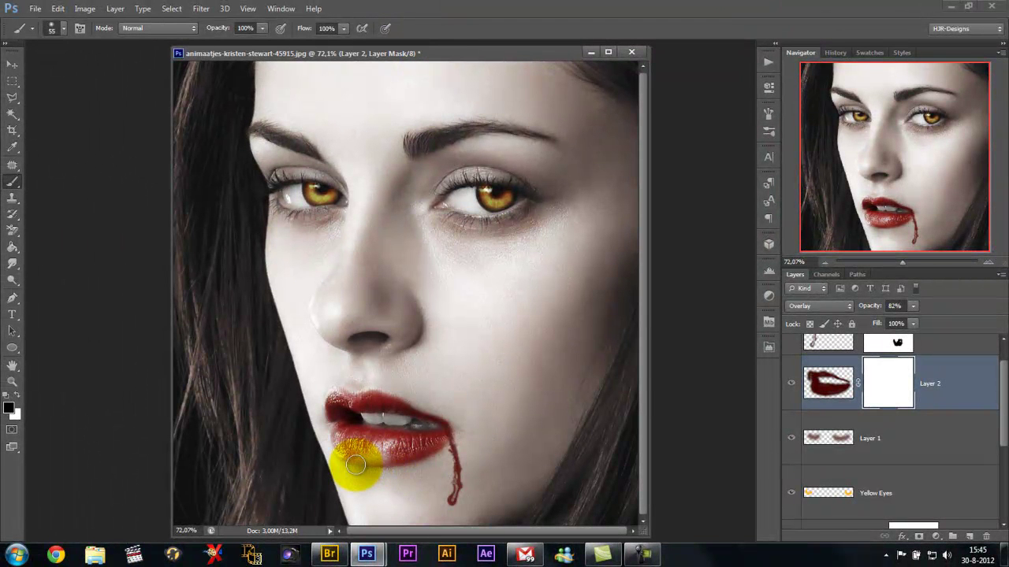
mouse_move(356, 465)
mouse_down()
mouse_move(423, 449)
mouse_move(349, 457)
mouse_move(399, 447)
mouse_move(353, 428)
mouse_move(366, 406)
mouse_move(397, 399)
mouse_move(367, 405)
mouse_move(412, 396)
mouse_move(425, 405)
mouse_move(367, 365)
mouse_move(326, 392)
mouse_move(367, 371)
mouse_move(326, 401)
mouse_move(338, 394)
mouse_move(361, 447)
mouse_move(387, 455)
mouse_move(463, 446)
mouse_move(432, 461)
mouse_move(398, 453)
mouse_up()
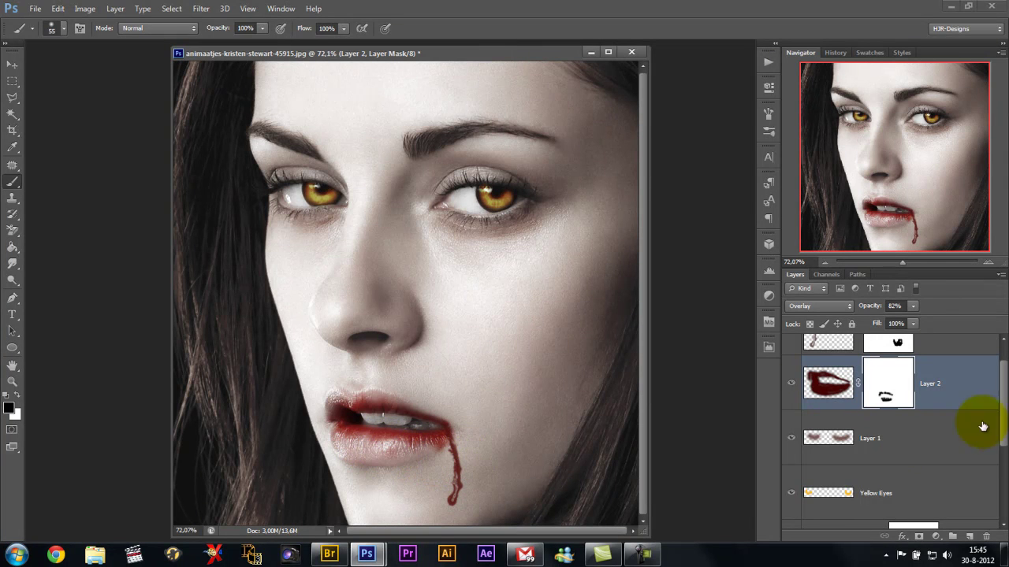
drag(1003, 378, 1003, 450)
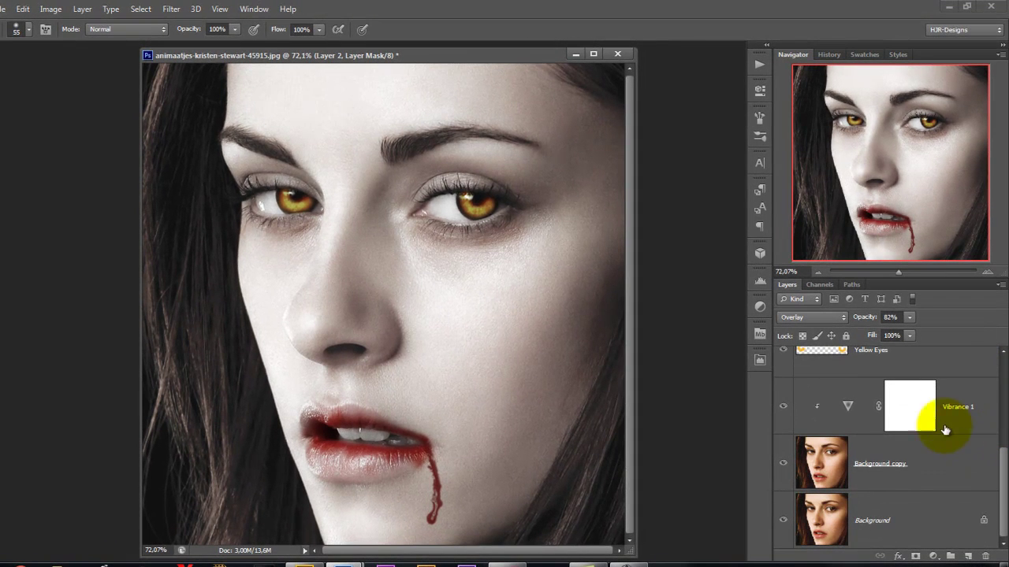
Paint black over the lips on the Vibrance 1 mask to restore their vivid red.
click(905, 402)
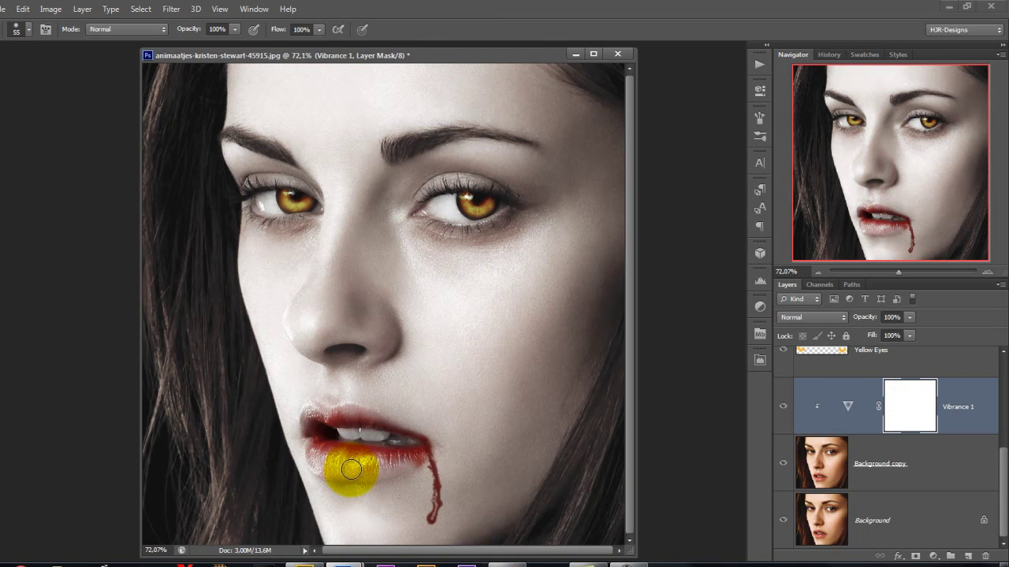
mouse_move(361, 479)
mouse_down()
mouse_move(315, 465)
mouse_move(360, 450)
mouse_move(399, 462)
mouse_move(354, 478)
mouse_move(314, 417)
mouse_move(396, 450)
mouse_move(370, 467)
mouse_move(332, 457)
mouse_move(410, 463)
mouse_move(335, 416)
mouse_move(376, 408)
mouse_move(457, 444)
mouse_move(371, 412)
mouse_move(462, 484)
mouse_move(277, 495)
mouse_move(315, 423)
mouse_move(315, 460)
mouse_move(501, 471)
mouse_move(407, 401)
mouse_up()
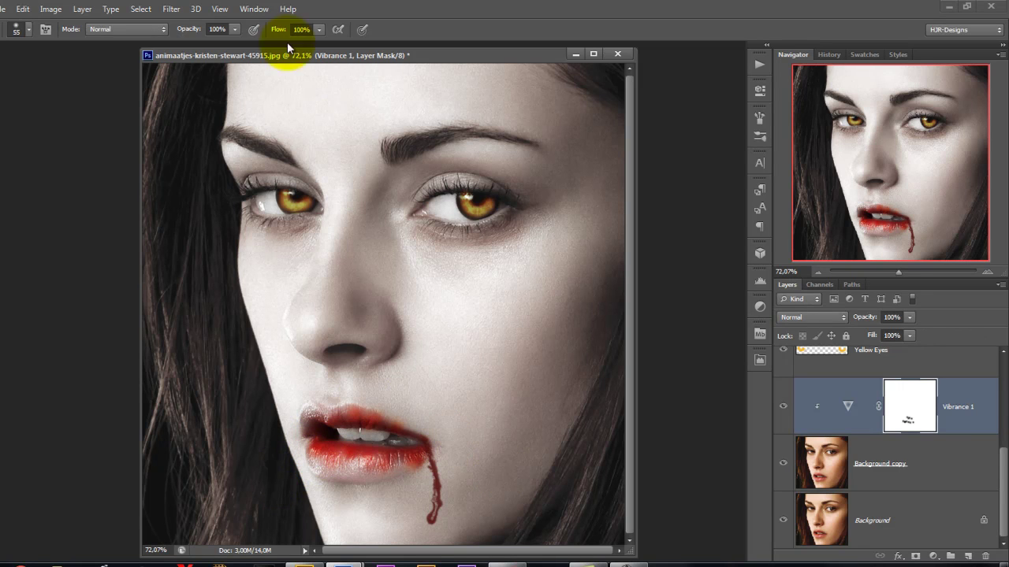
Set the brush opacity and flow to 25%.
click(235, 31)
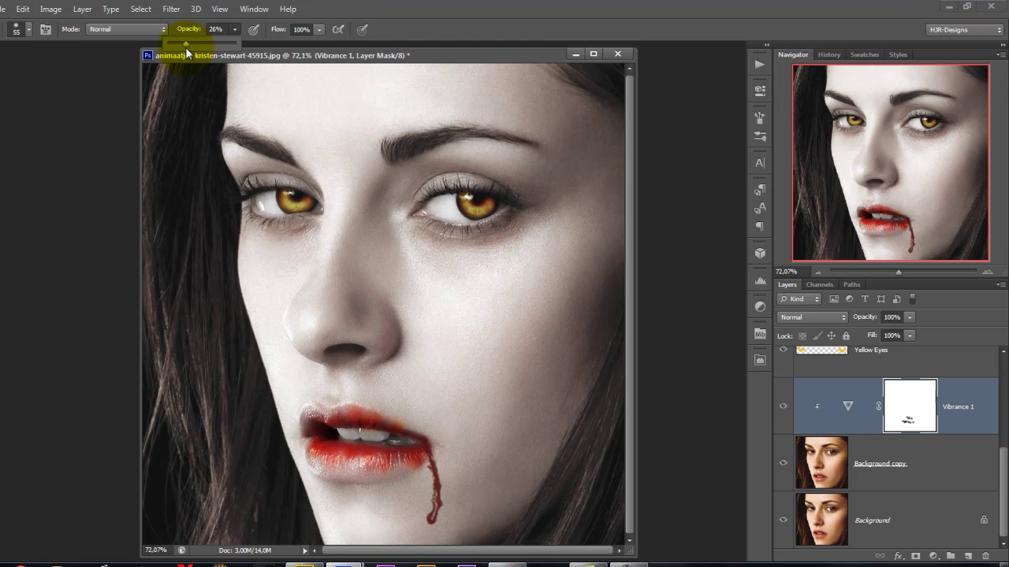
drag(184, 48, 187, 45)
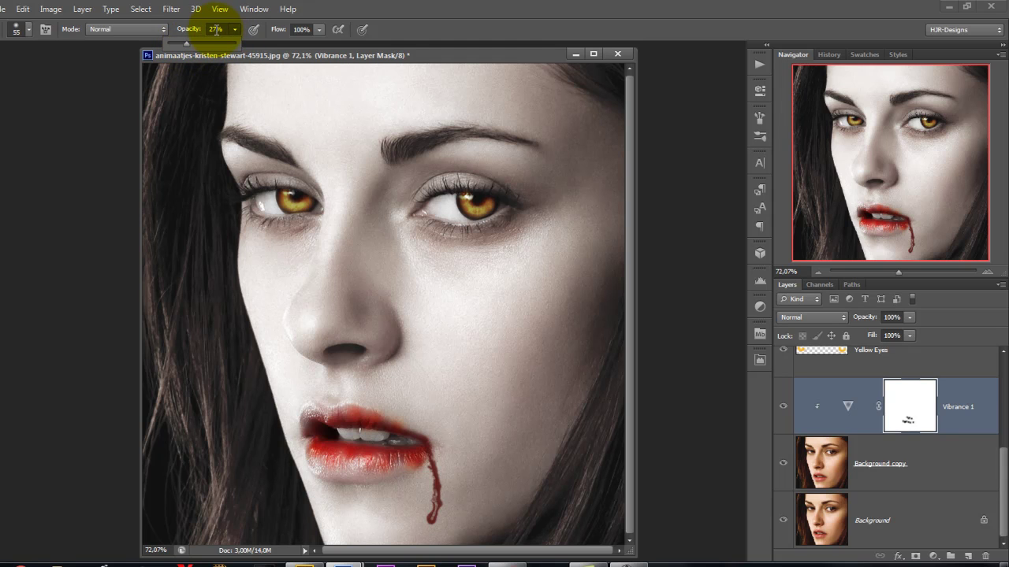
click(215, 29)
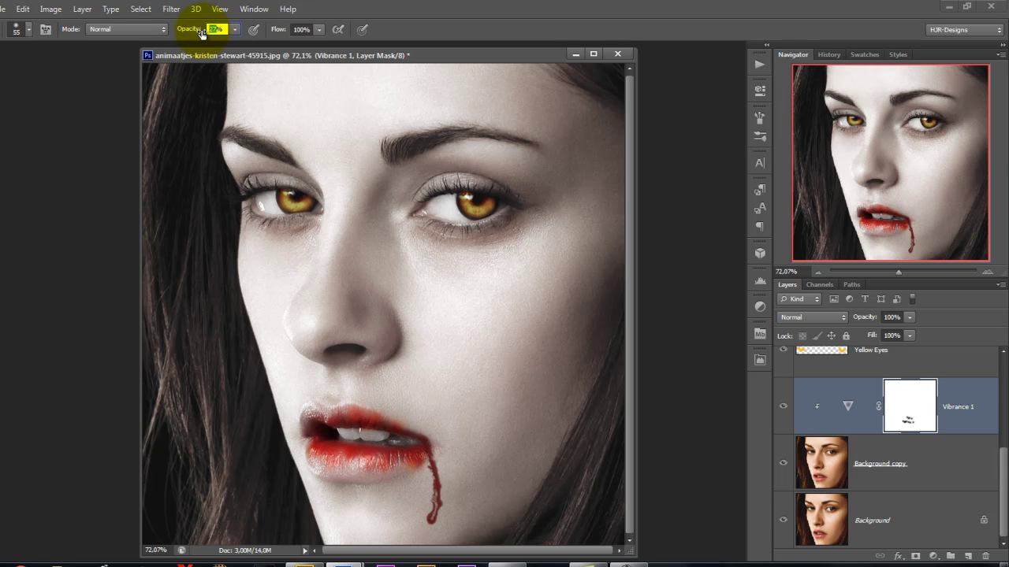
text(25)
key(Return)
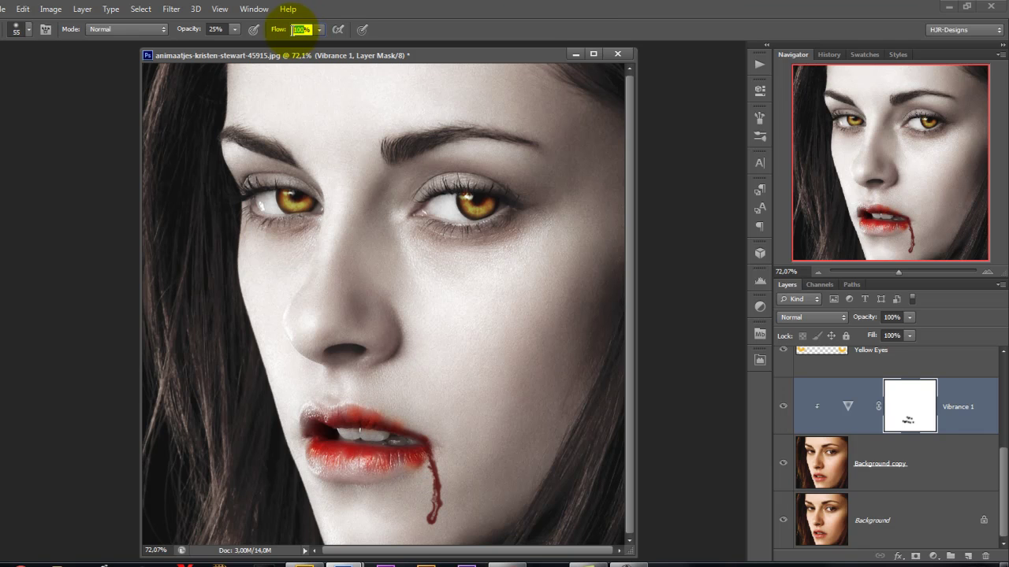
text(25)
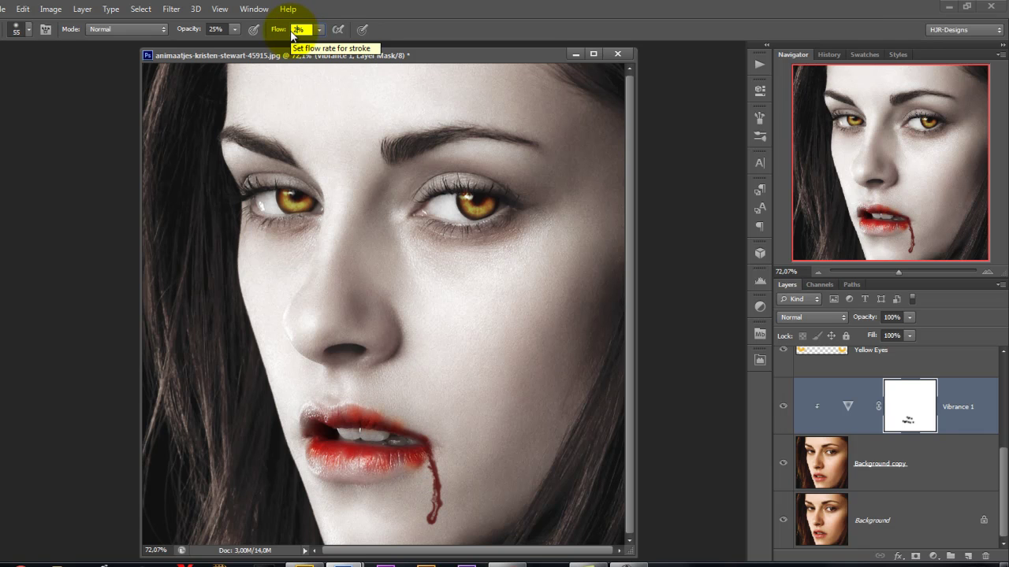
Softly paint the Vibrance 1 mask near the lips and under both eyes, then select Layer 3.
mouse_move(331, 498)
mouse_down()
mouse_move(359, 471)
mouse_move(349, 473)
mouse_move(394, 468)
mouse_move(324, 469)
mouse_move(334, 473)
mouse_move(311, 417)
mouse_move(349, 405)
mouse_move(408, 433)
mouse_move(333, 466)
mouse_move(394, 466)
mouse_up()
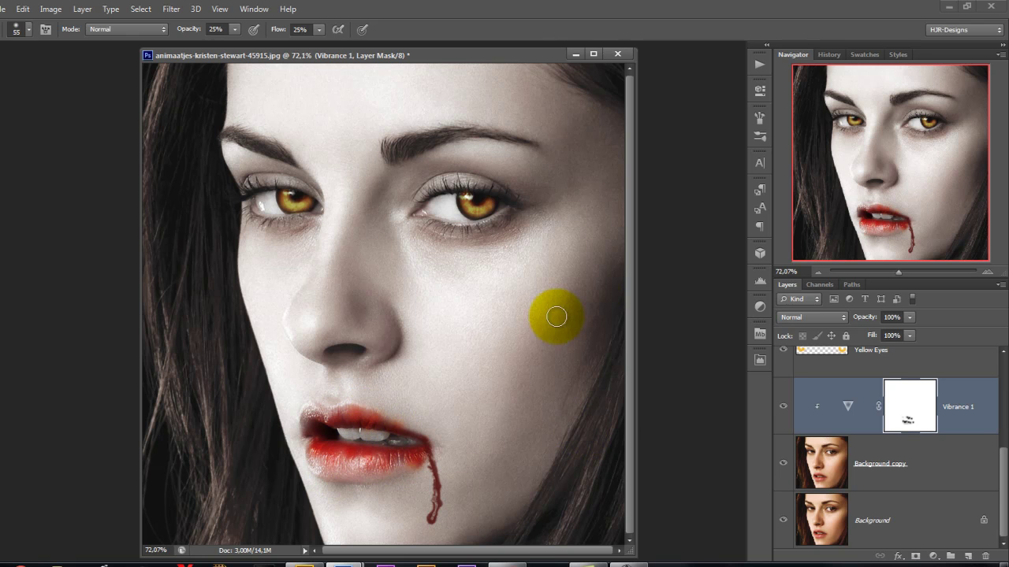
mouse_move(432, 236)
mouse_down()
mouse_move(428, 226)
mouse_move(447, 248)
mouse_move(531, 250)
mouse_move(244, 255)
mouse_move(286, 214)
mouse_move(299, 232)
mouse_move(181, 249)
mouse_move(288, 220)
mouse_move(239, 236)
mouse_up()
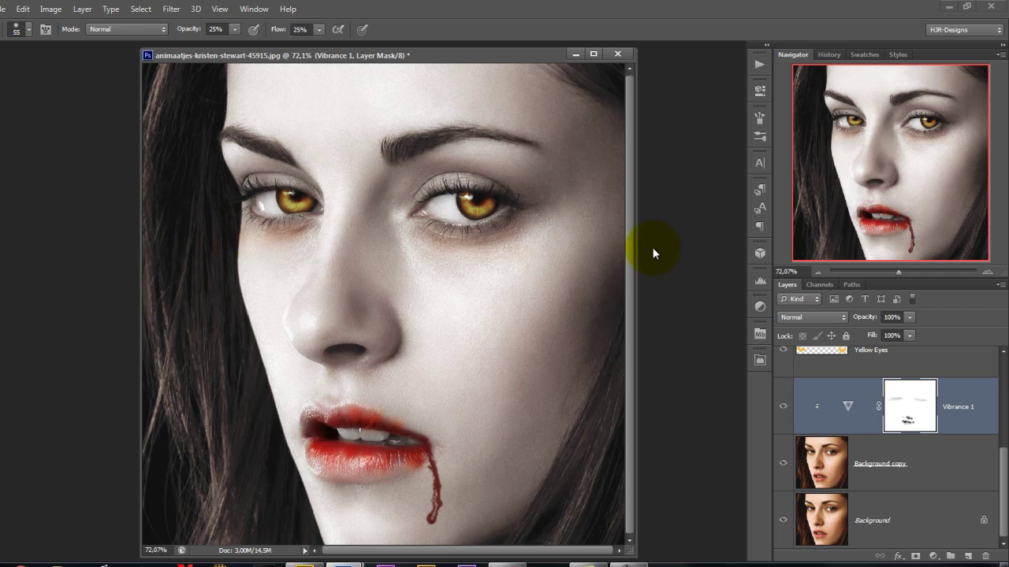
mouse_move(504, 265)
mouse_down()
mouse_move(219, 248)
mouse_move(406, 224)
mouse_move(480, 367)
mouse_move(412, 363)
mouse_move(266, 322)
mouse_move(413, 353)
mouse_up()
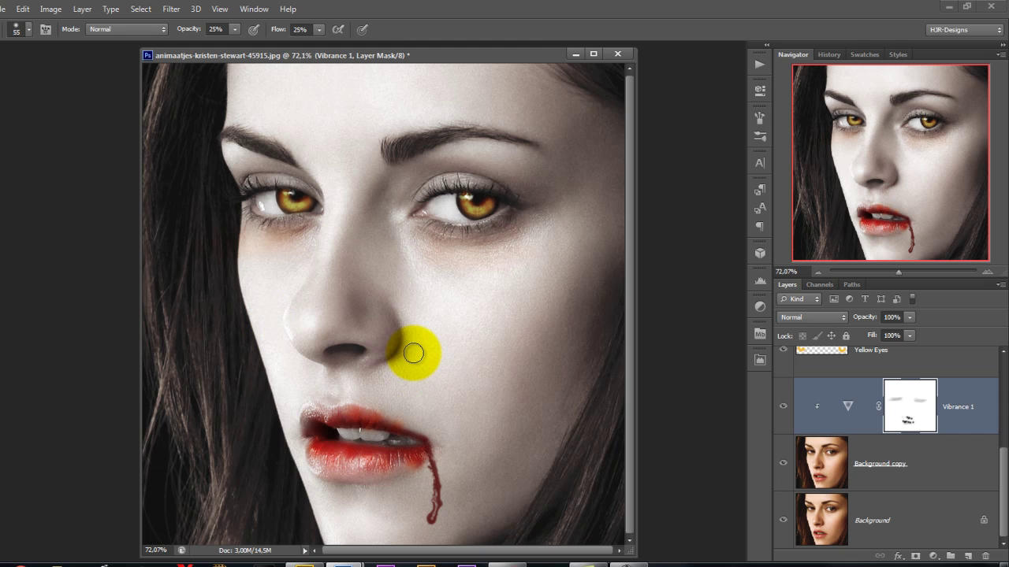
drag(1002, 473, 1000, 382)
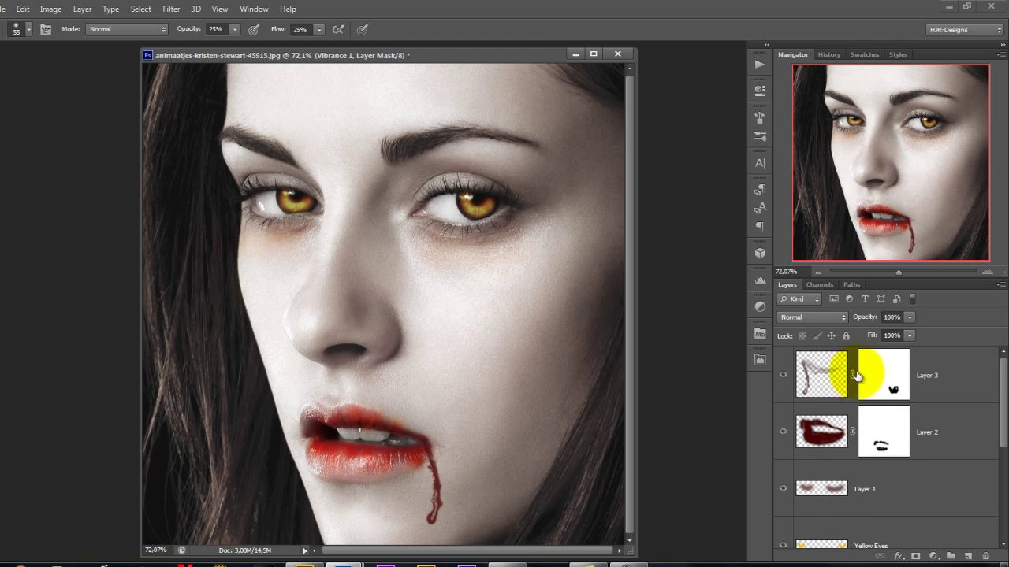
click(826, 365)
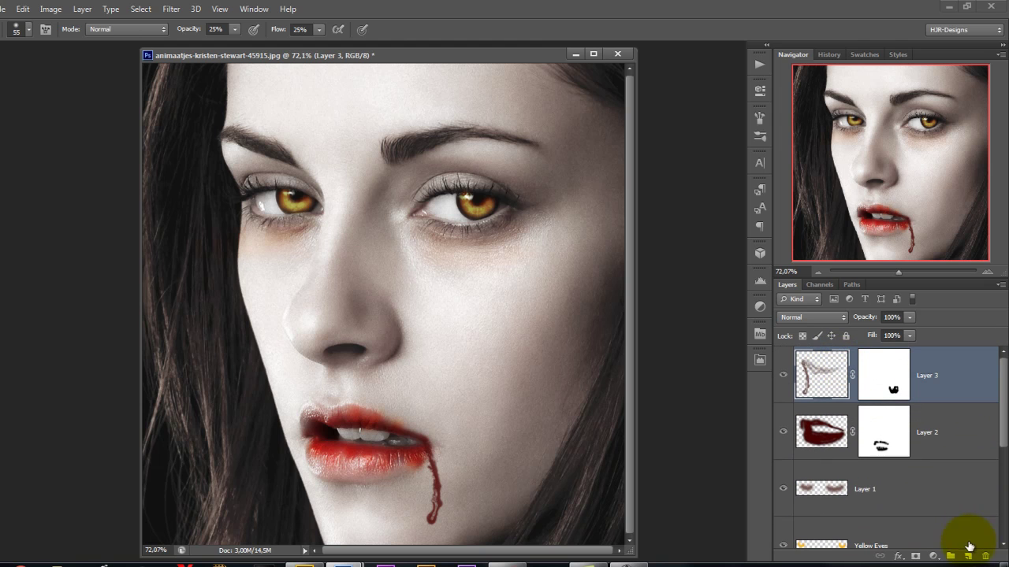
Add a new layer above Layer 3 and set a dark red foreground colour.
click(969, 557)
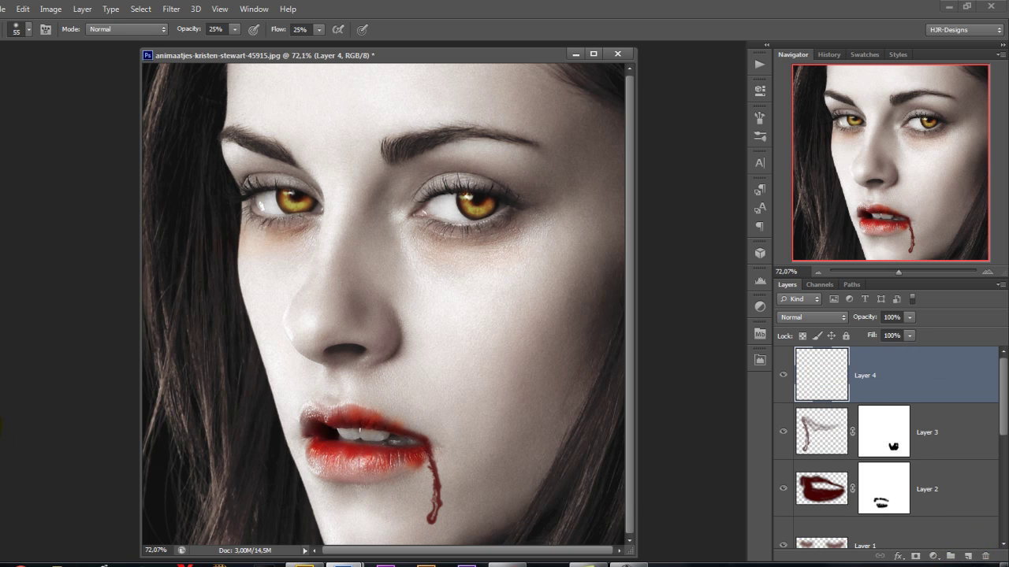
click(2, 426)
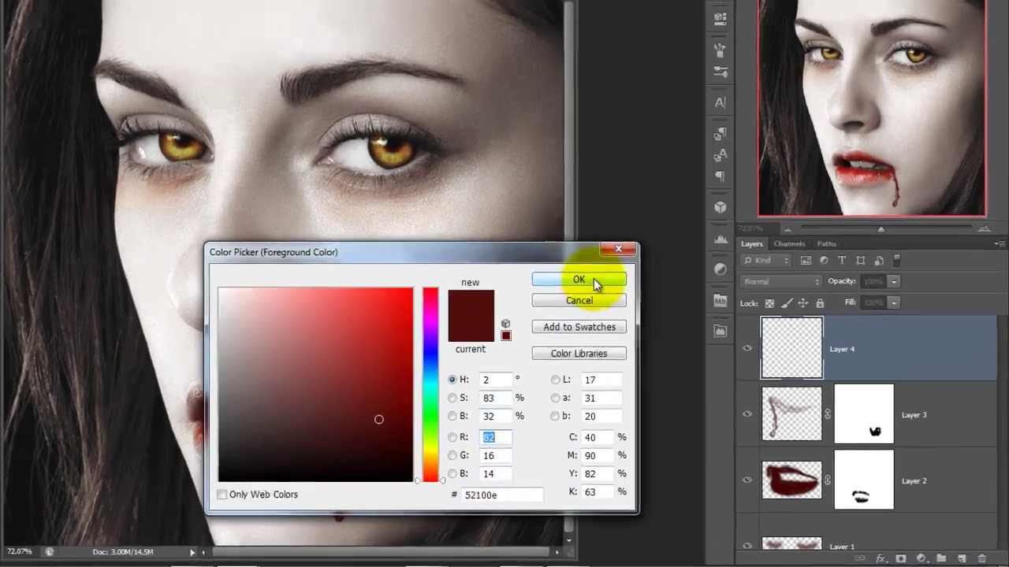
click(635, 314)
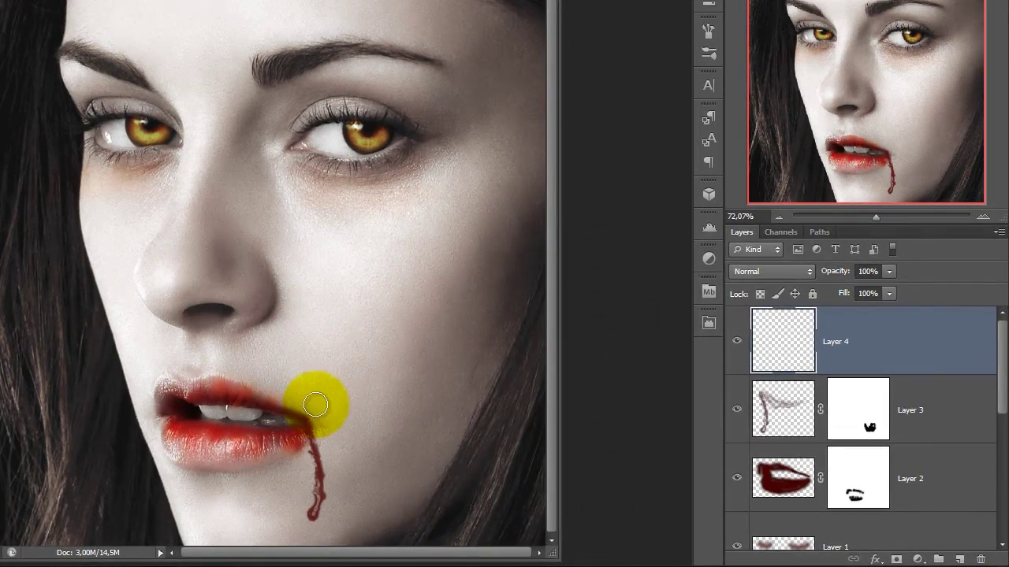
Load the blood brush set in place of the current brushes and pick the 235 blood-drip brush.
right_click(422, 323)
click(907, 247)
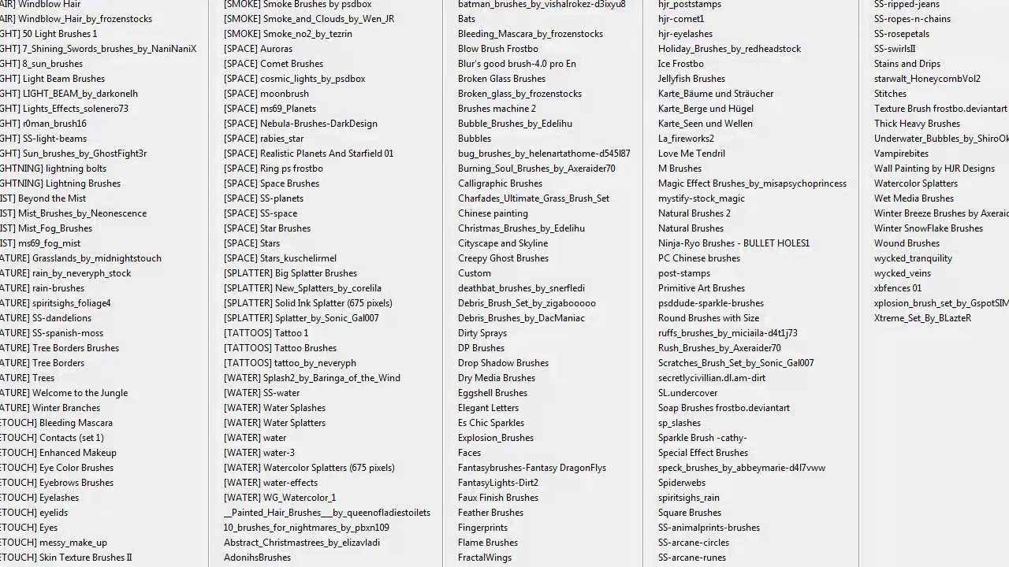
click(169, 118)
click(257, 153)
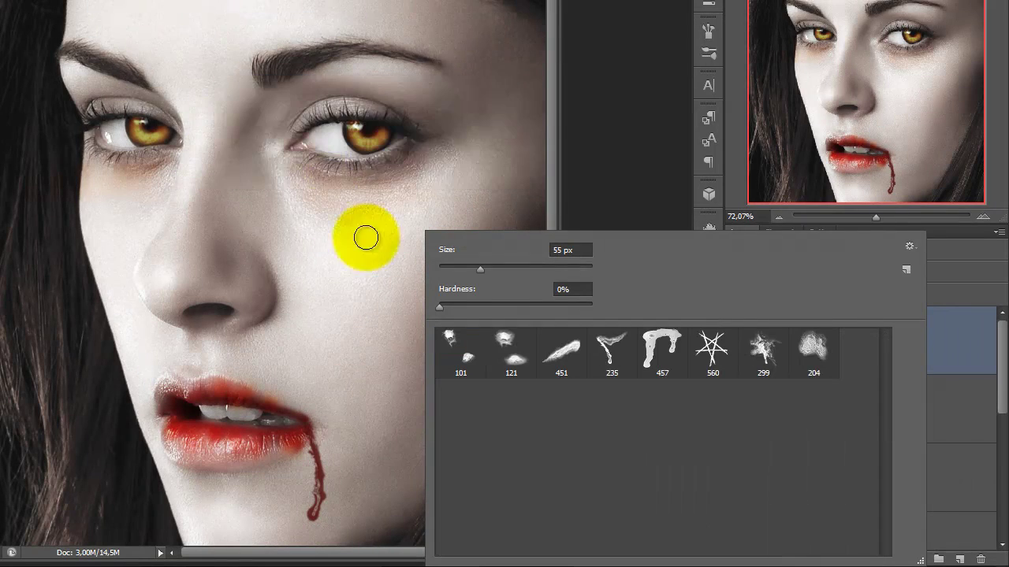
click(608, 357)
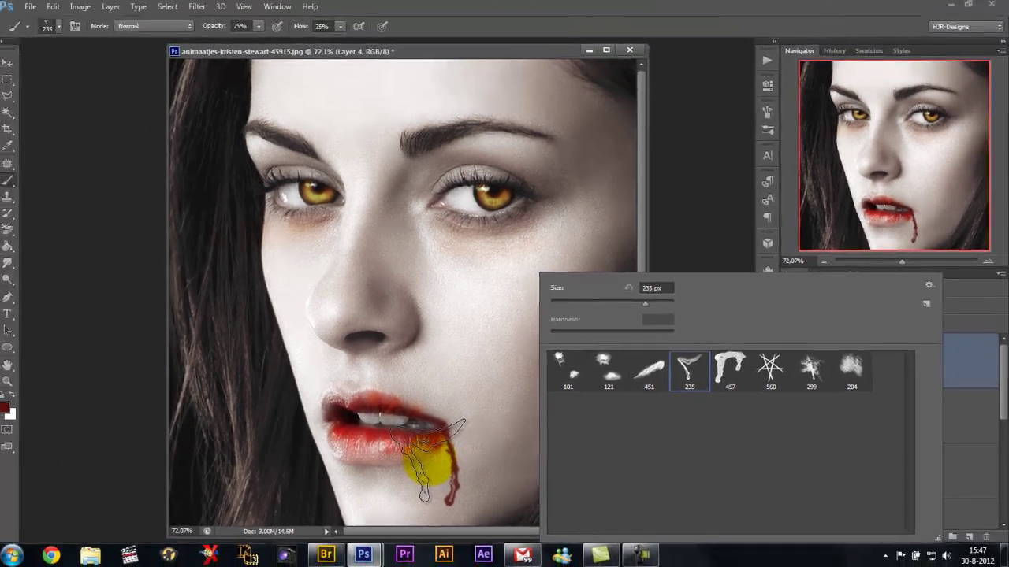
click(430, 465)
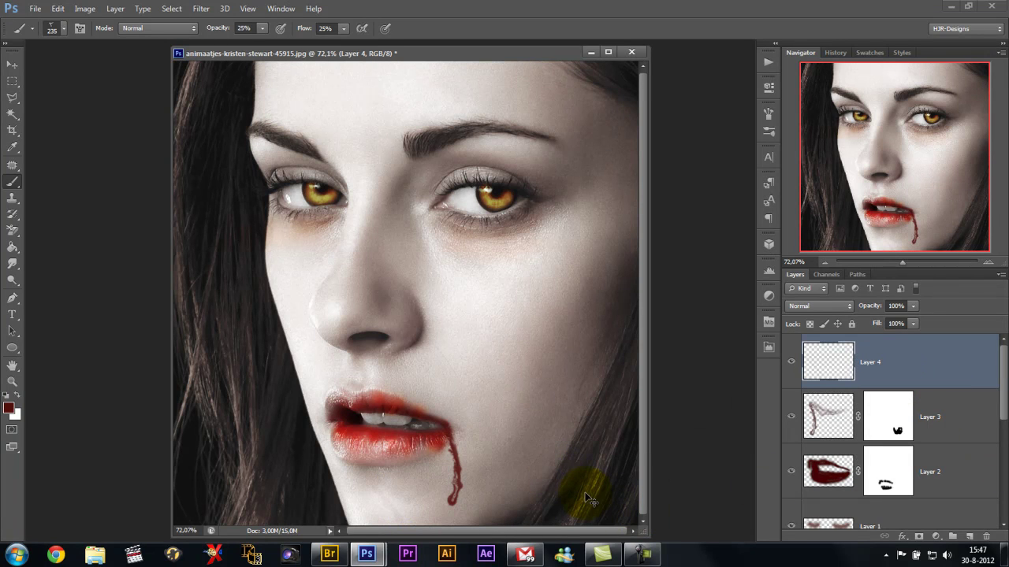
Set brush opacity and flow to 100% and stamp a blood drip below the lower lip.
drag(812, 398, 471, 370)
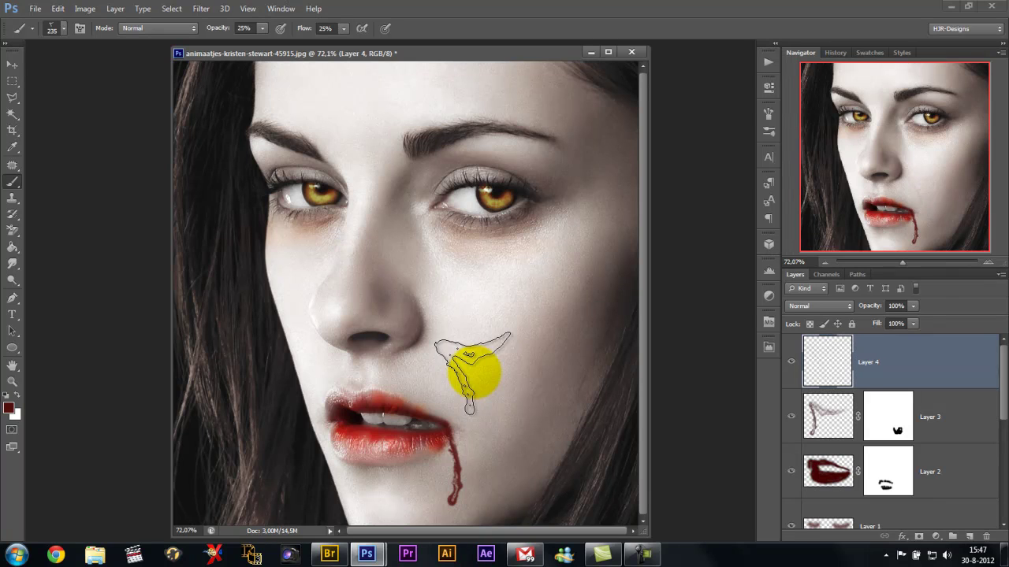
drag(471, 370, 472, 367)
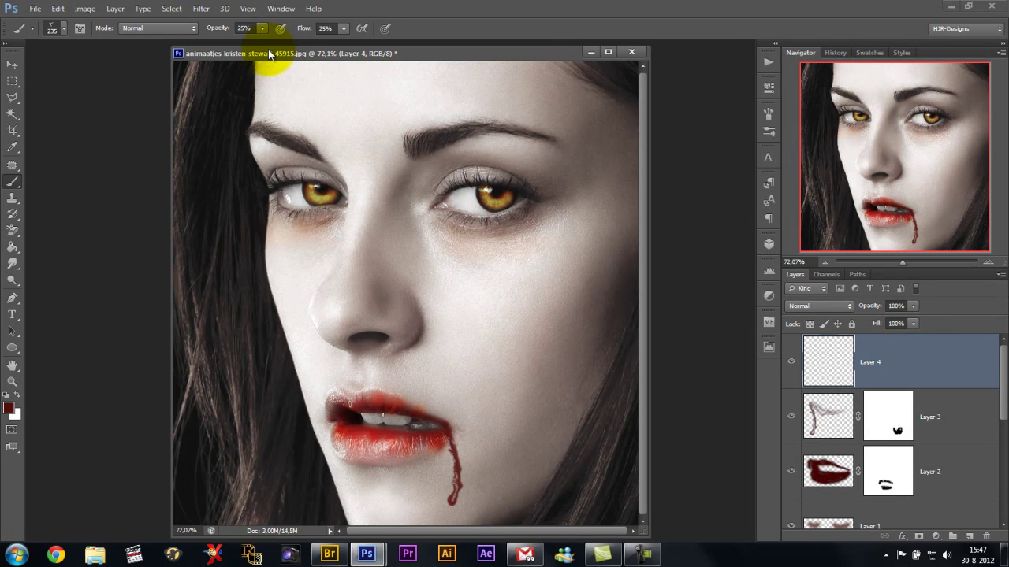
drag(269, 46, 383, 40)
click(343, 28)
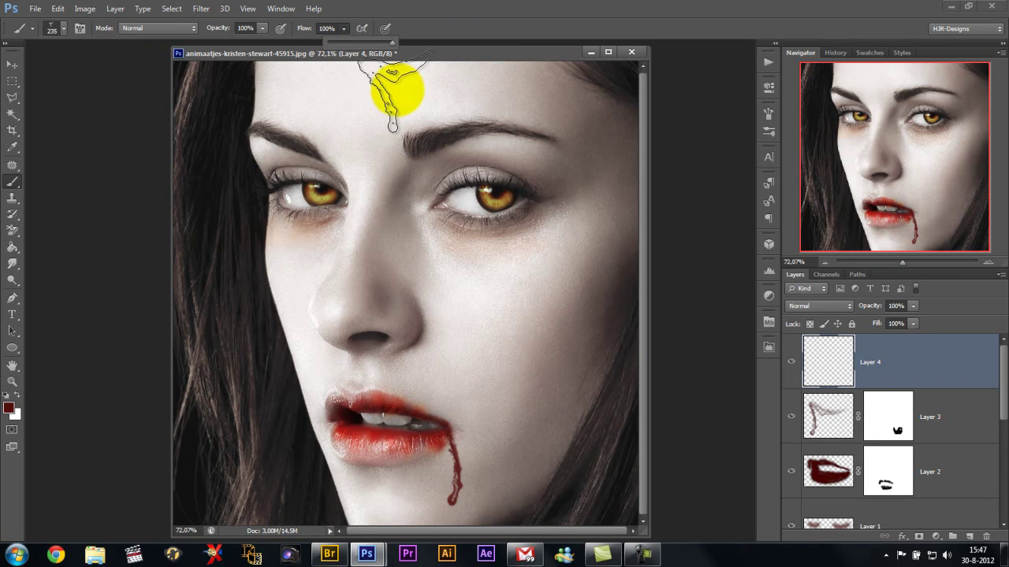
click(431, 461)
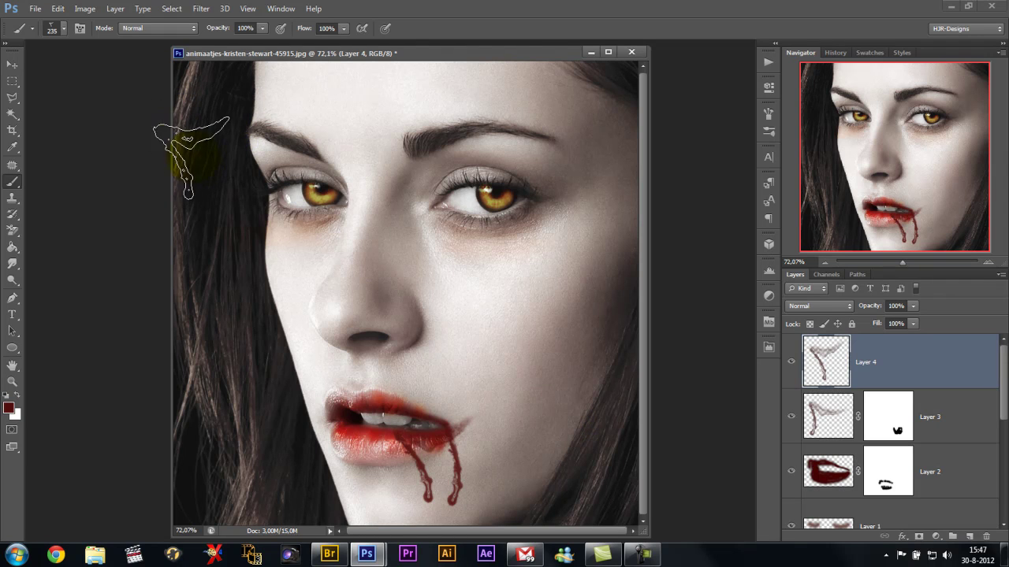
click(87, 9)
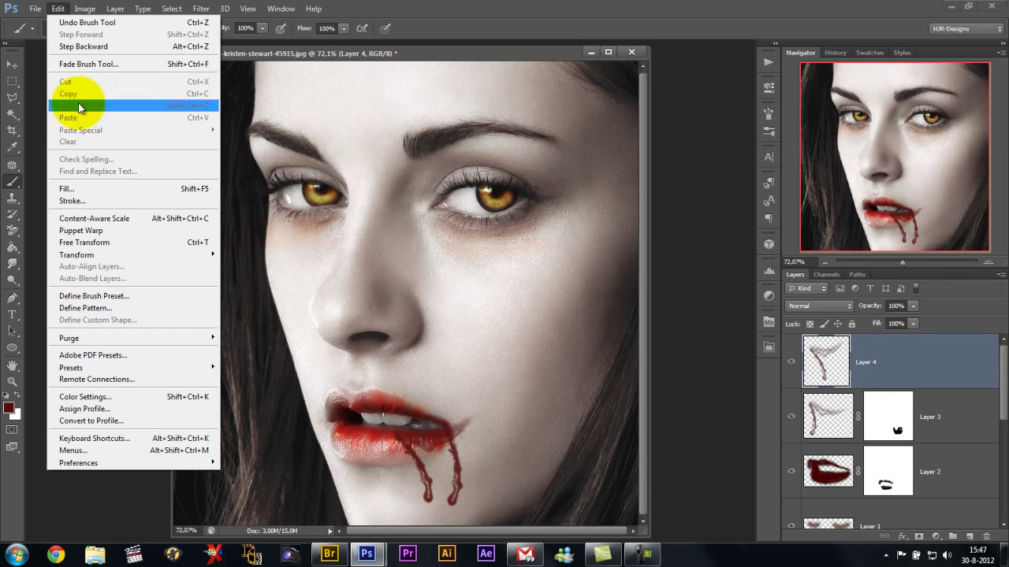
Free-transform the Layer 4 drip down to about 75% and place it beside the lip.
click(189, 242)
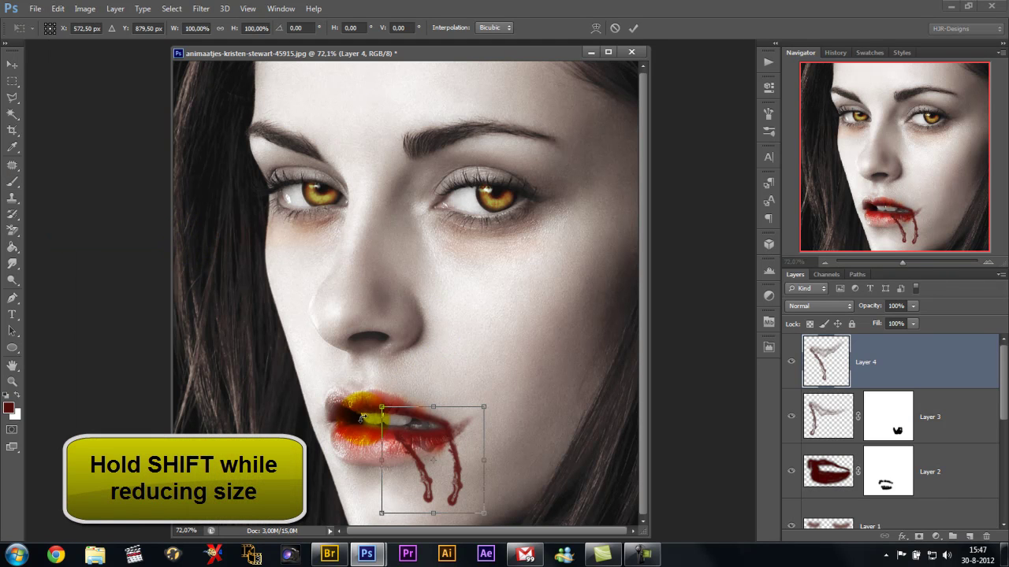
drag(382, 405, 383, 401)
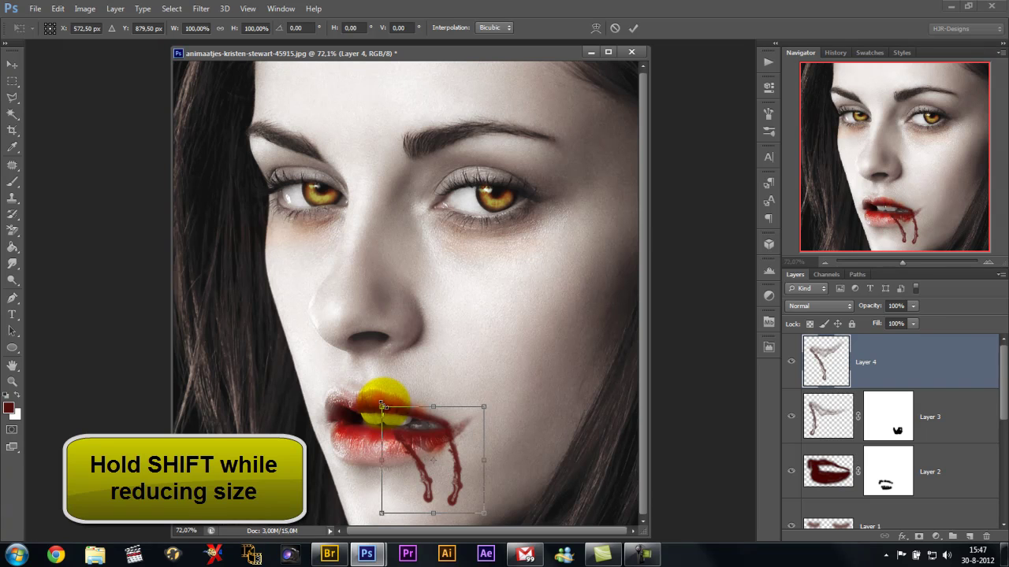
drag(382, 405, 417, 427)
drag(489, 476, 464, 471)
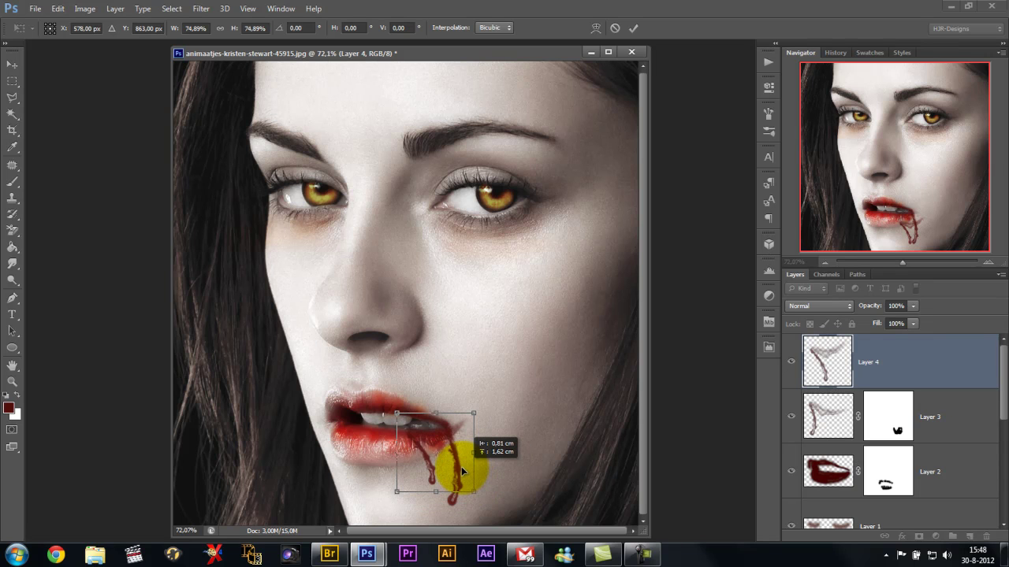
click(633, 29)
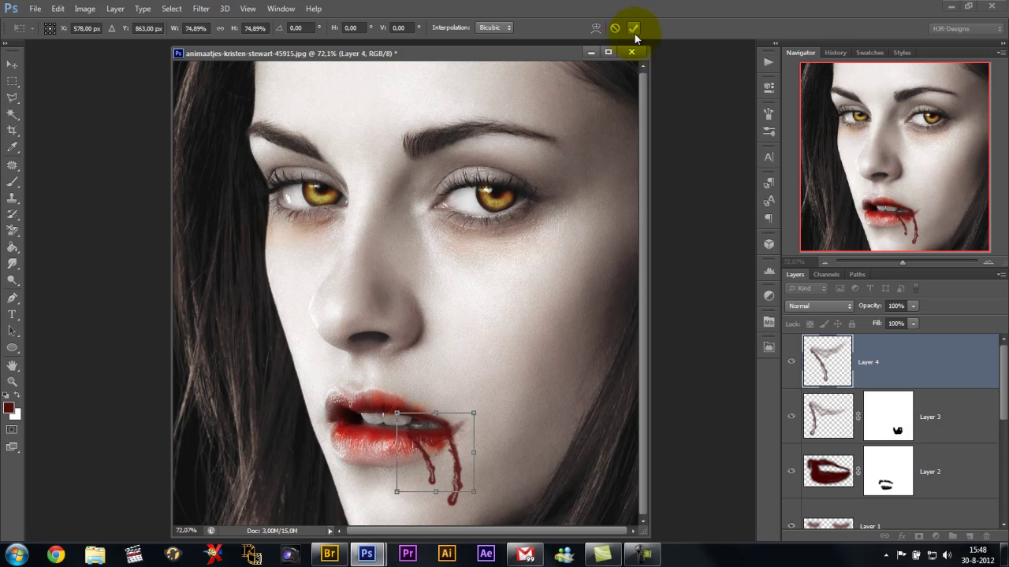
Add a layer mask to Layer 4 and reset to the default soft round brush.
click(919, 538)
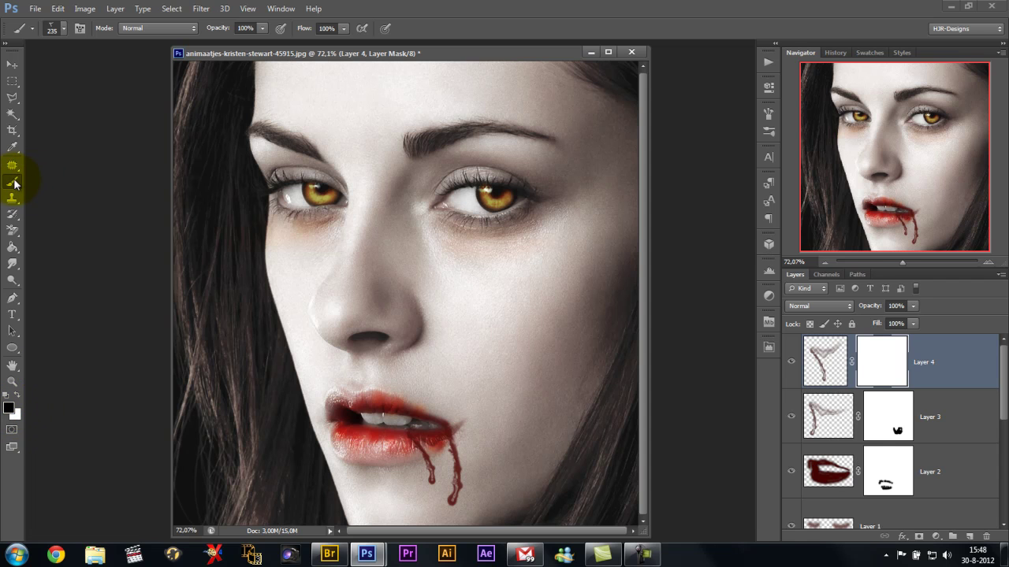
right_click(476, 227)
click(869, 236)
click(45, 148)
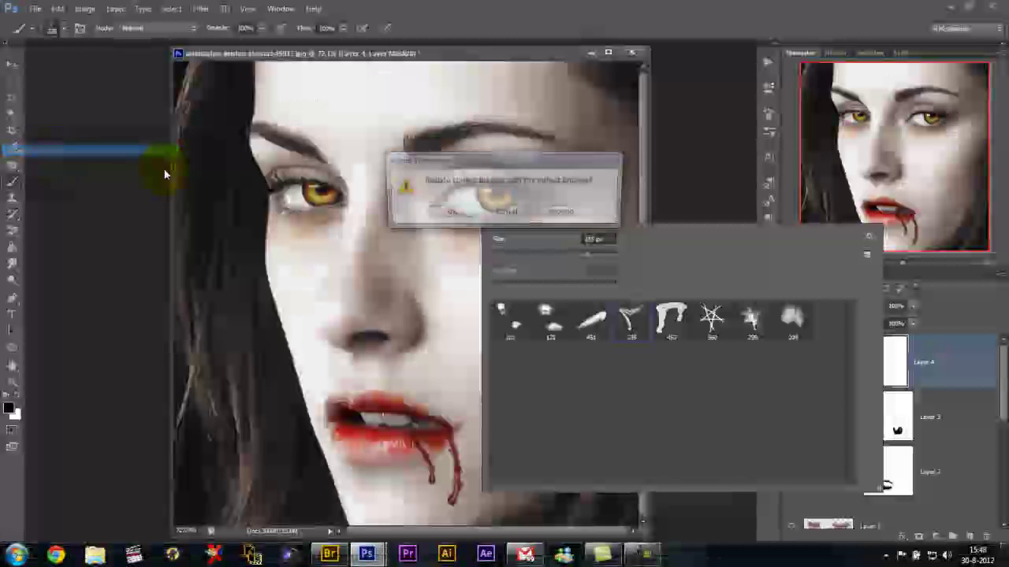
click(462, 220)
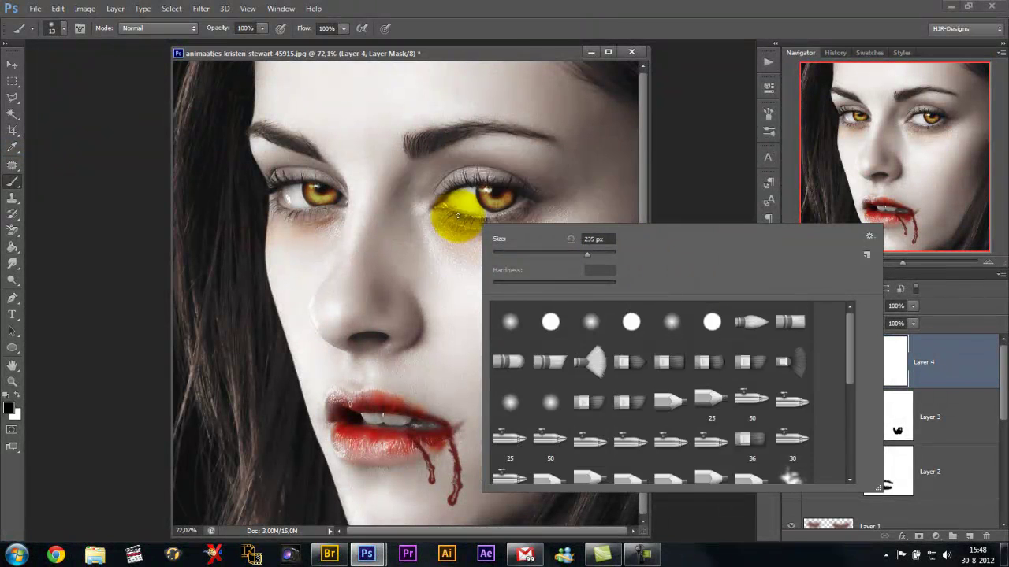
click(501, 317)
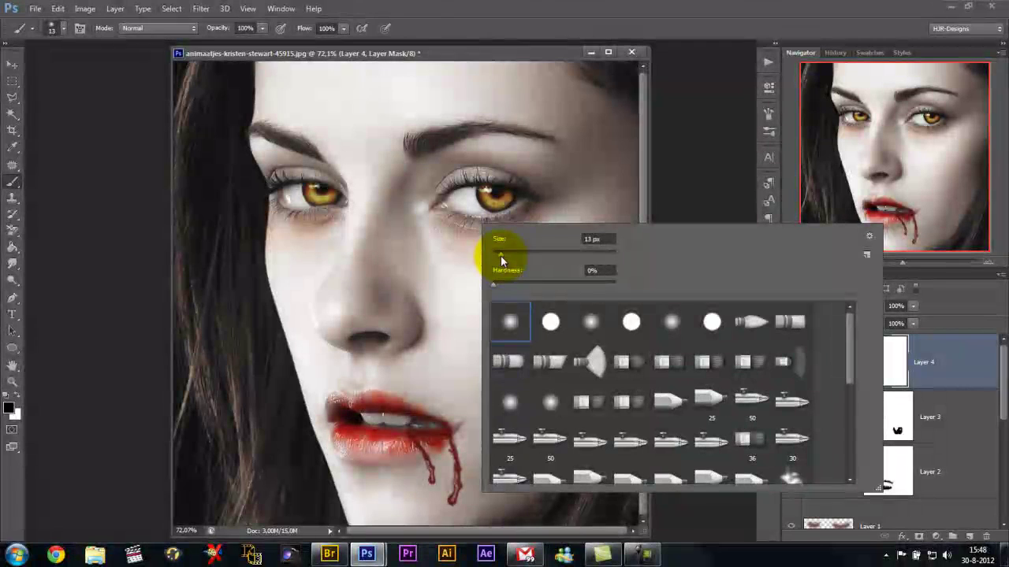
Set the brush size to 50 and paint out the smear beside the drip on the mask.
drag(501, 255, 511, 254)
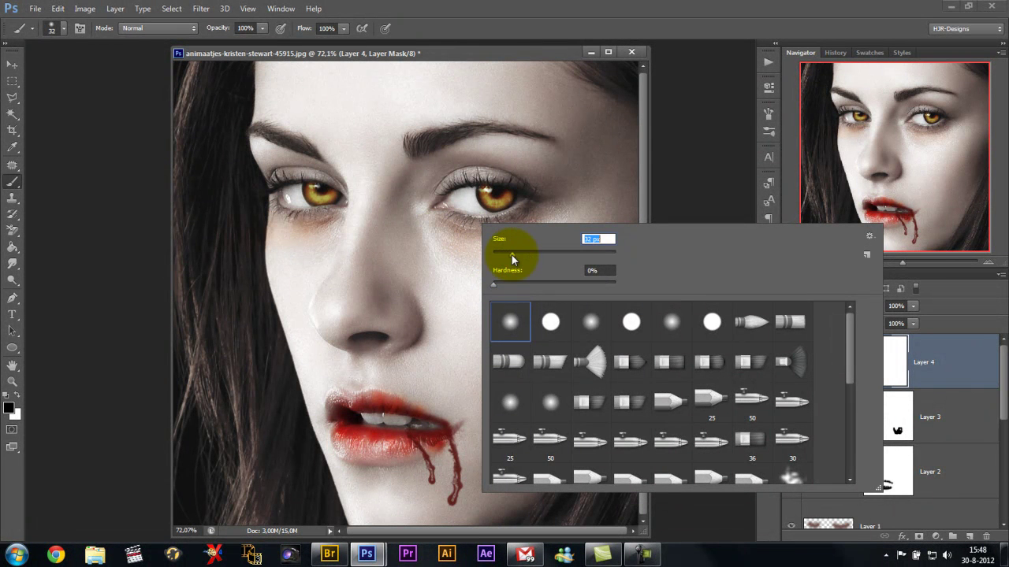
text(50)
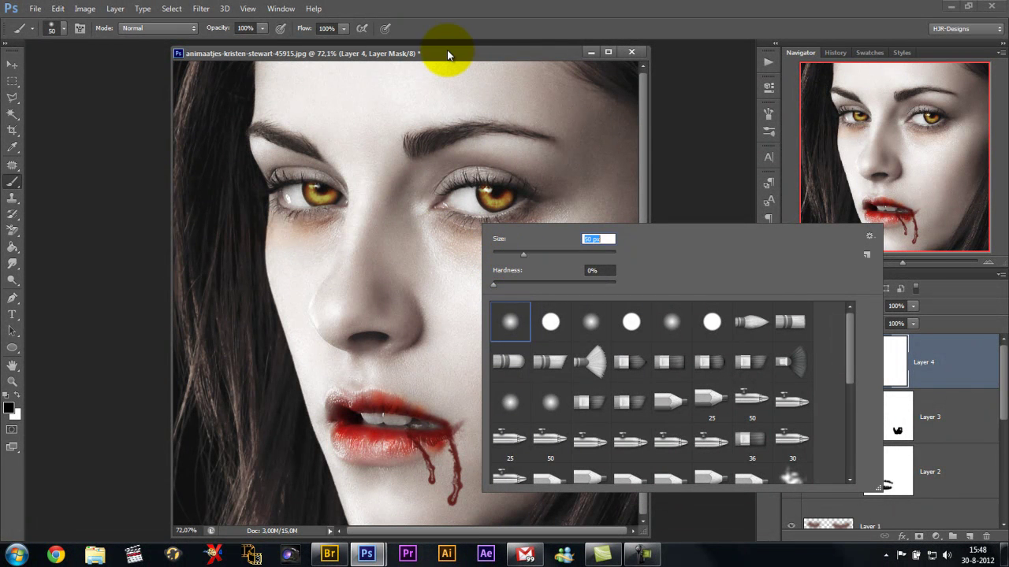
key(Return)
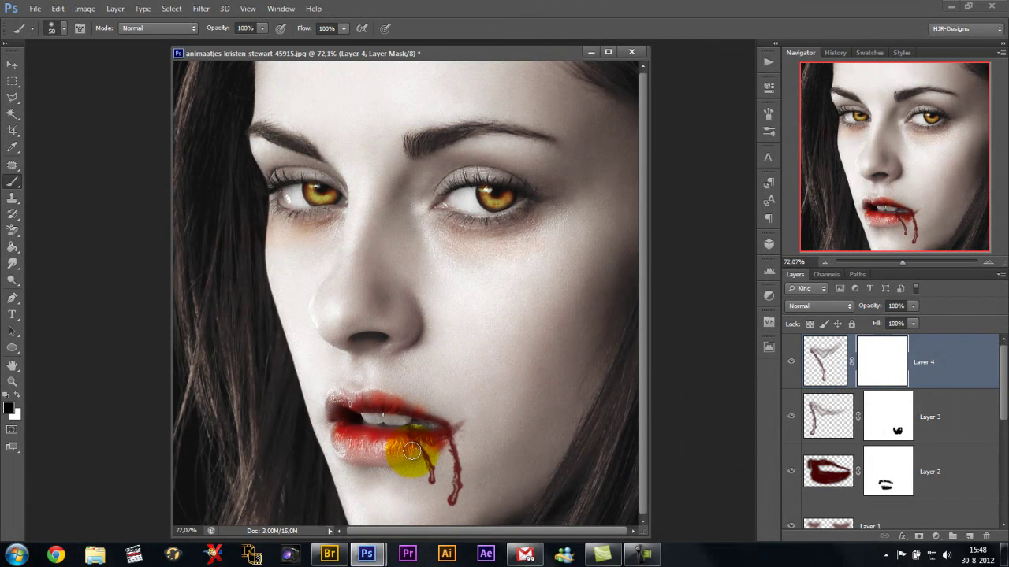
click(413, 451)
drag(414, 449, 466, 432)
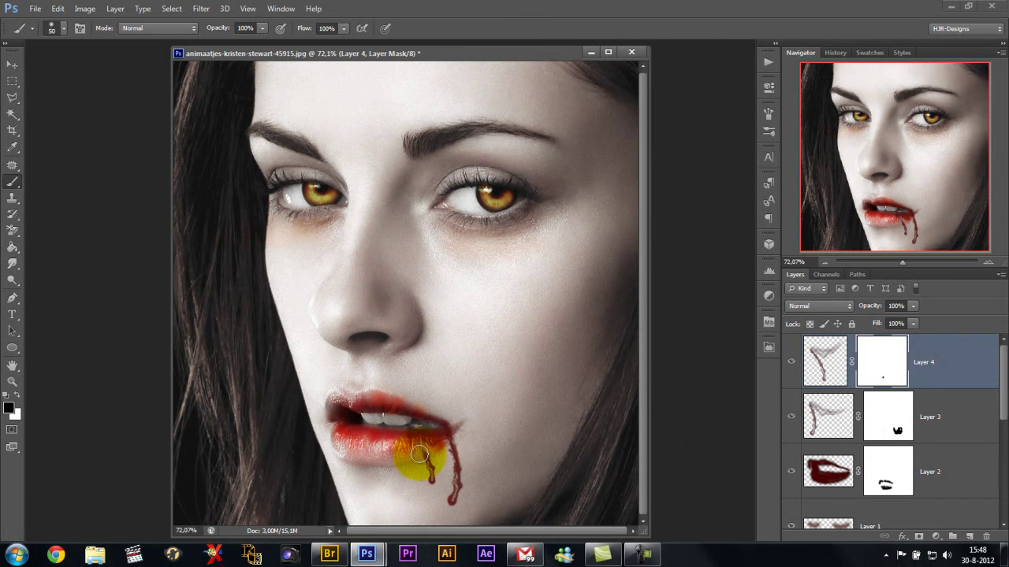
click(463, 430)
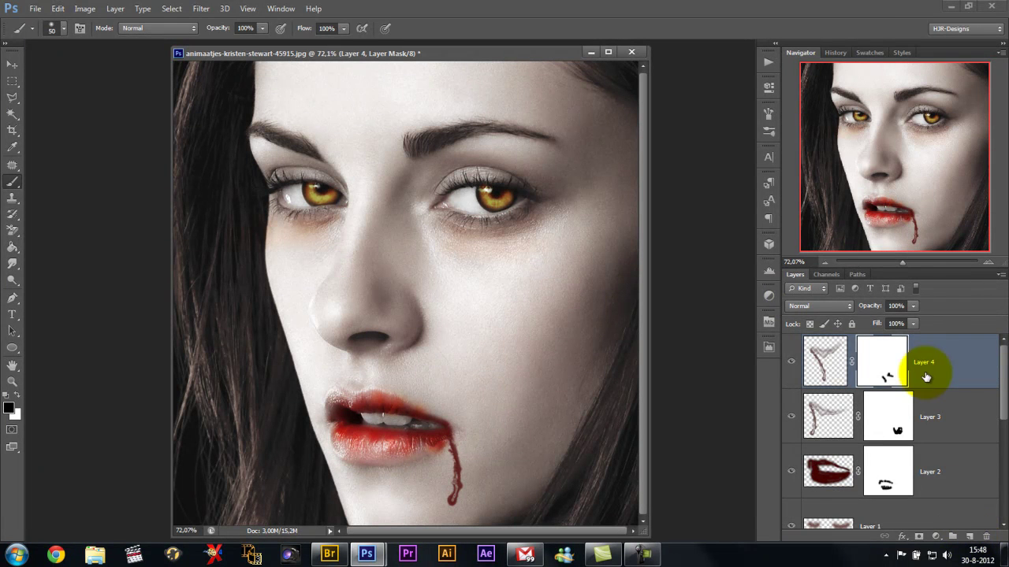
Add a new layer above Layer 4 named 'Darken Hair'.
click(970, 538)
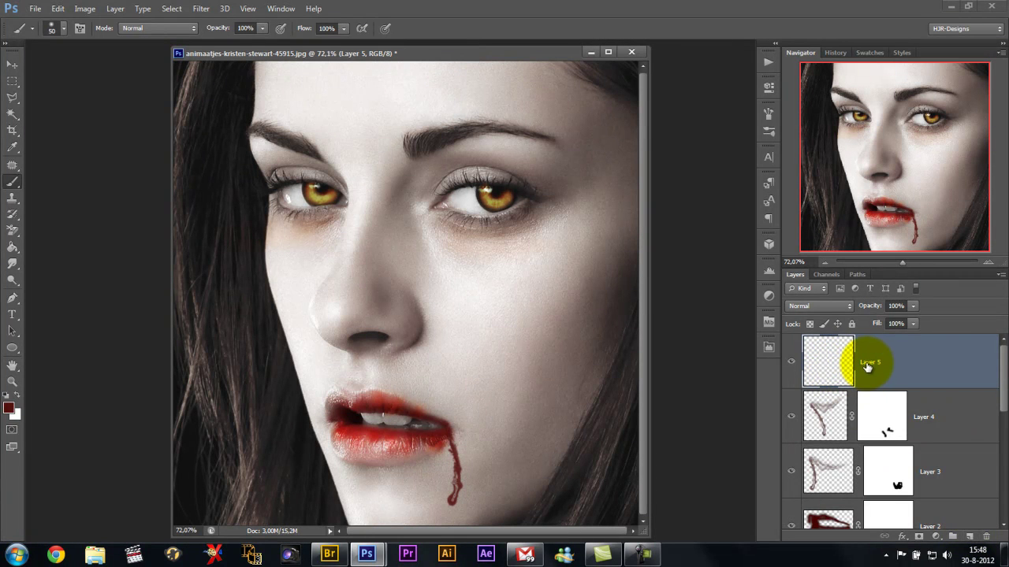
double_click(868, 363)
text(Darken Hair)
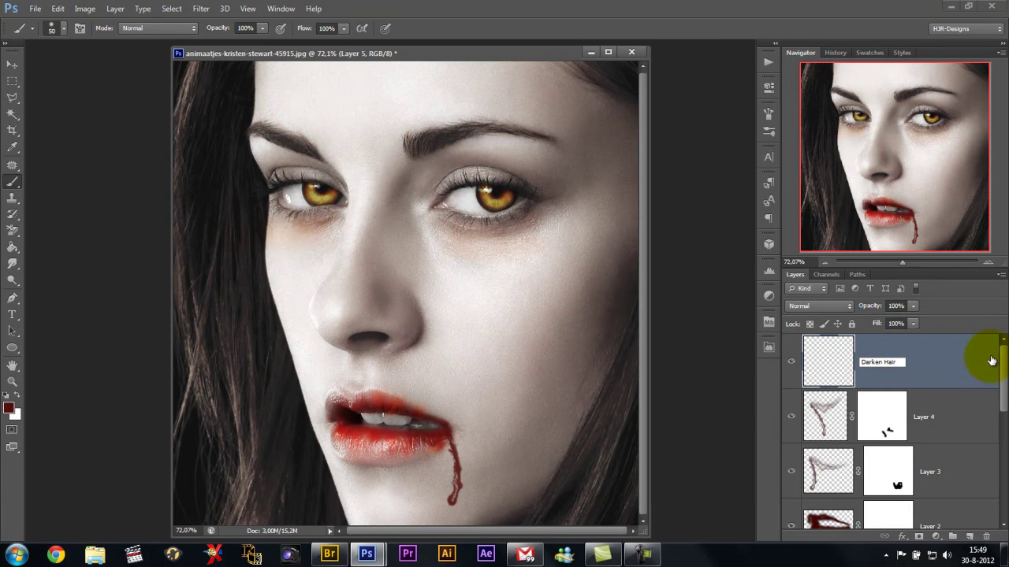
key(Return)
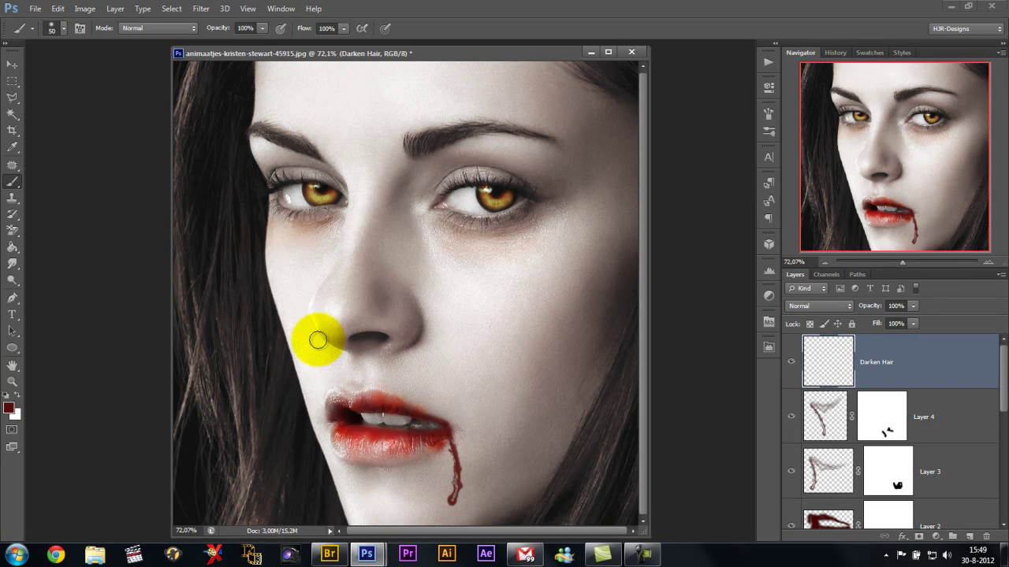
Set the foreground colour to dark navy 06091d.
click(9, 409)
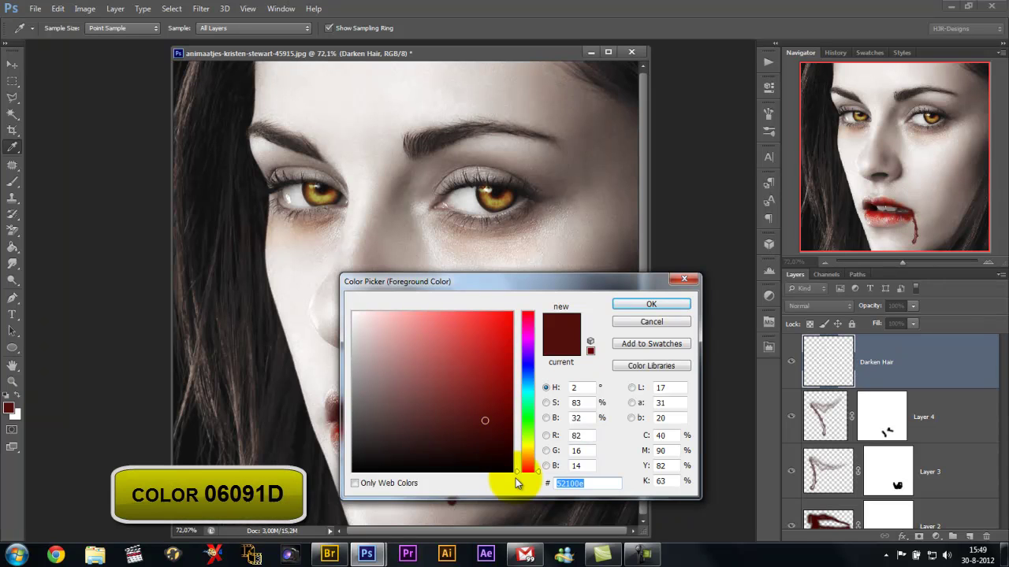
text(0)
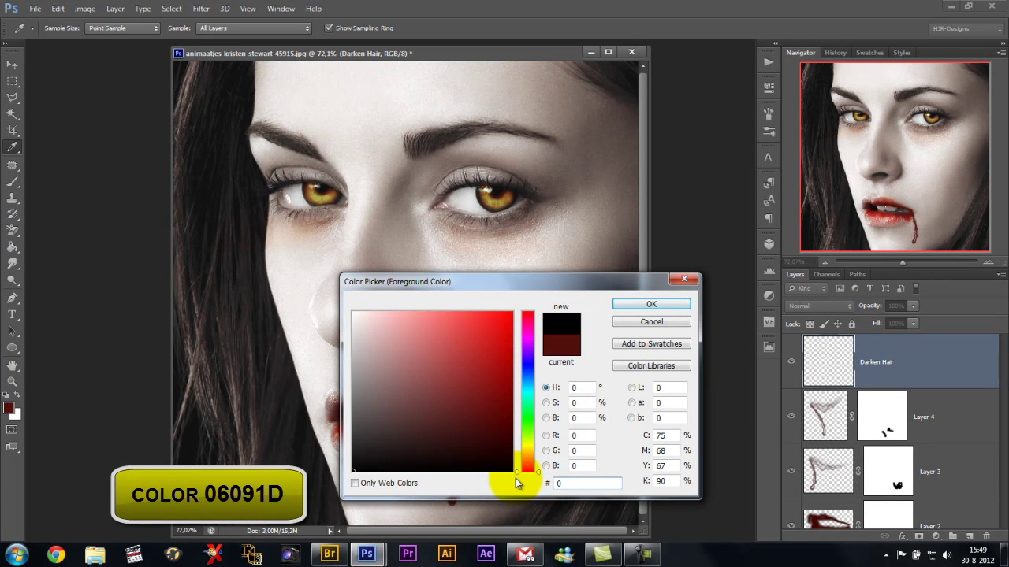
text(60)
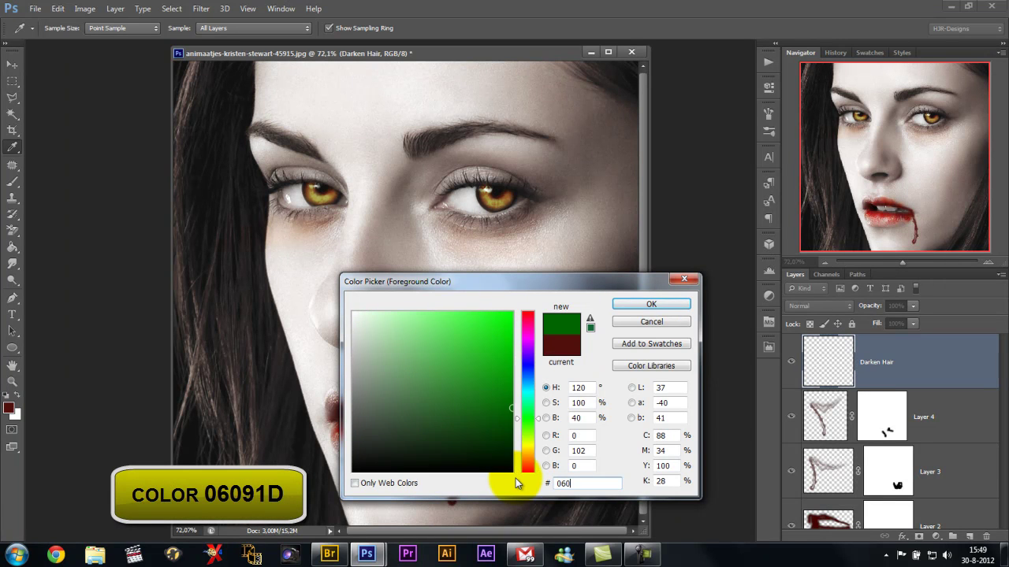
text(9)
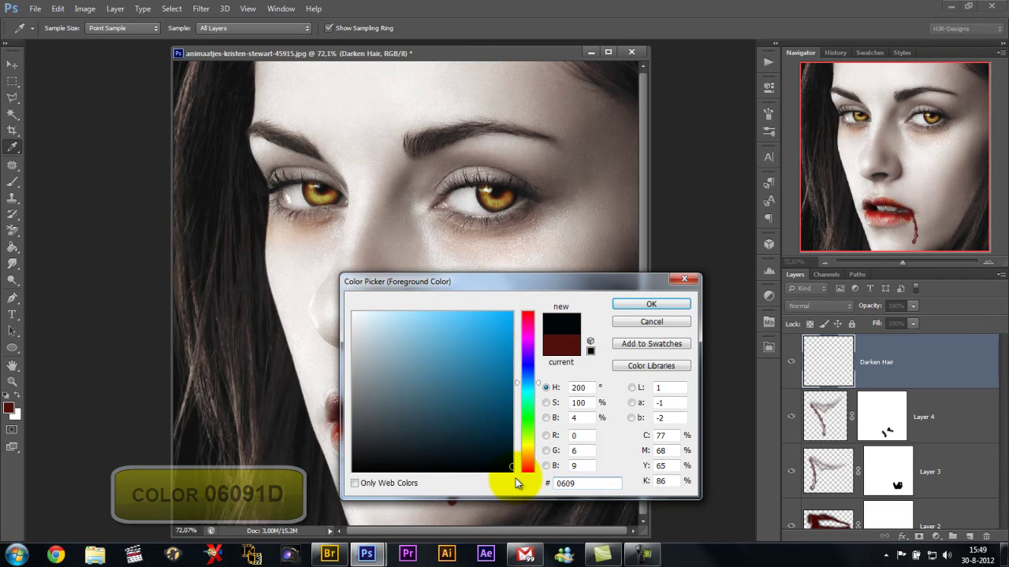
text(1)
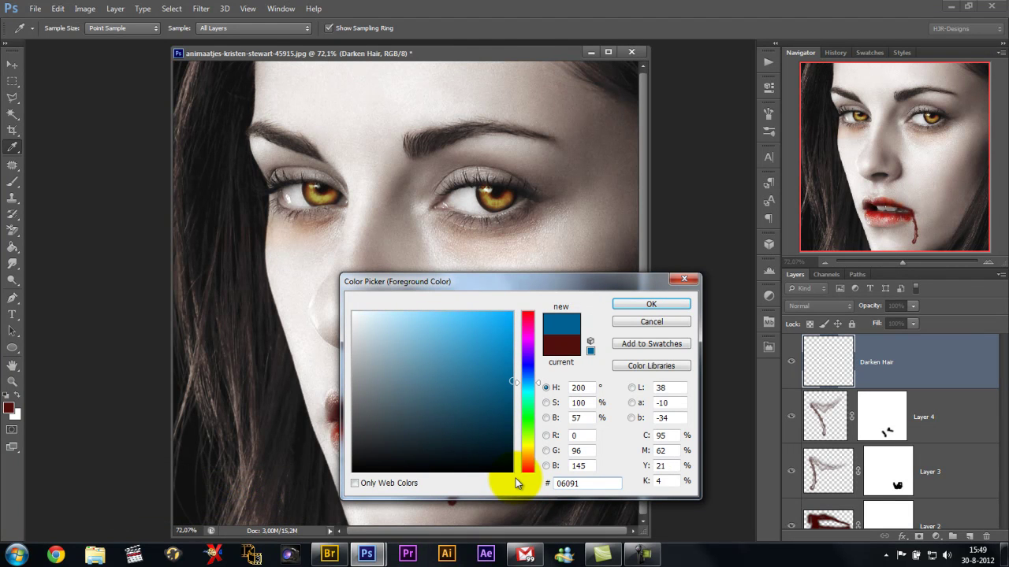
text(d)
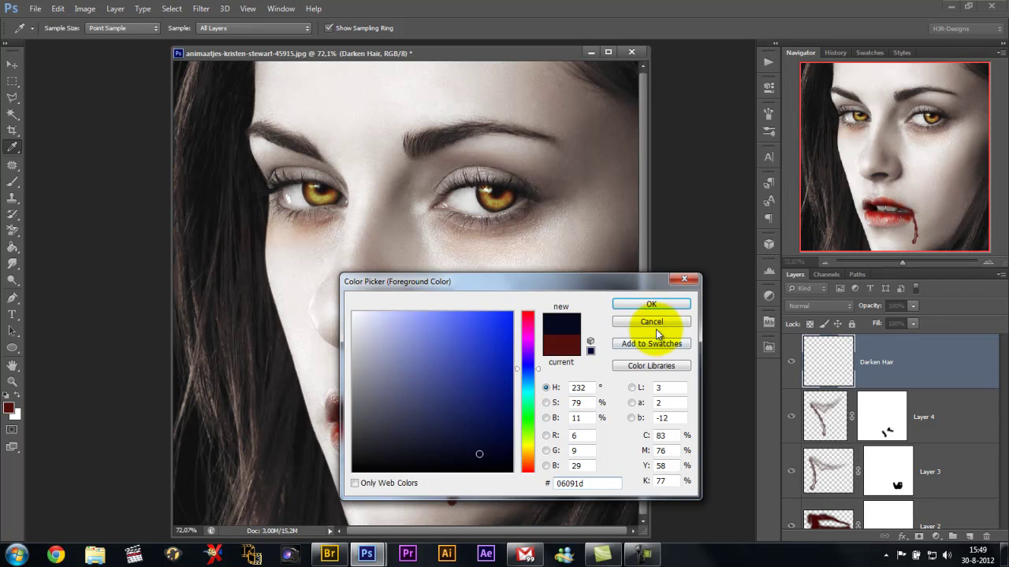
click(655, 302)
key(b)
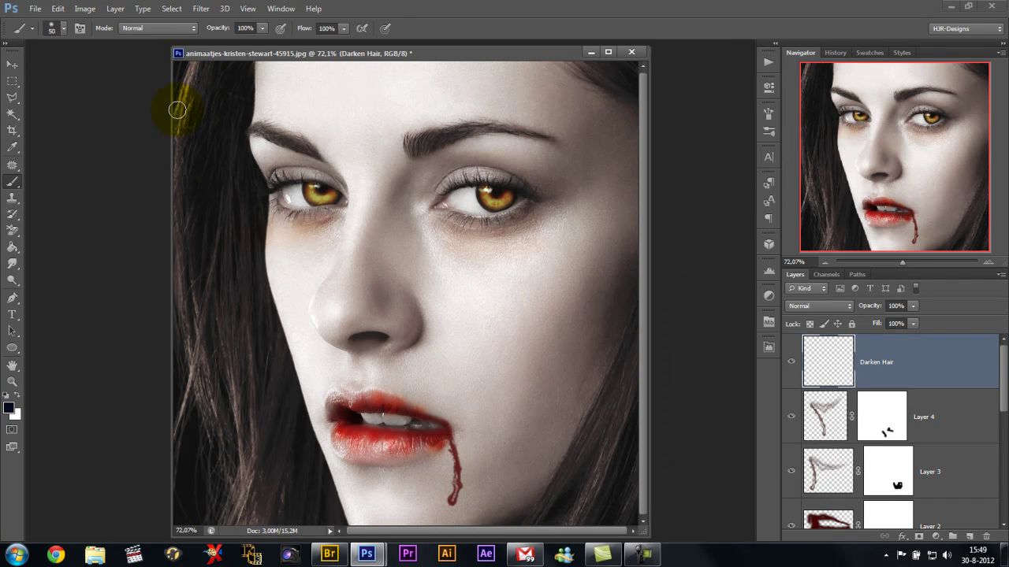
With an 87 px brush, paint navy over the hair on the left, top, right and below the jaw.
right_click(182, 137)
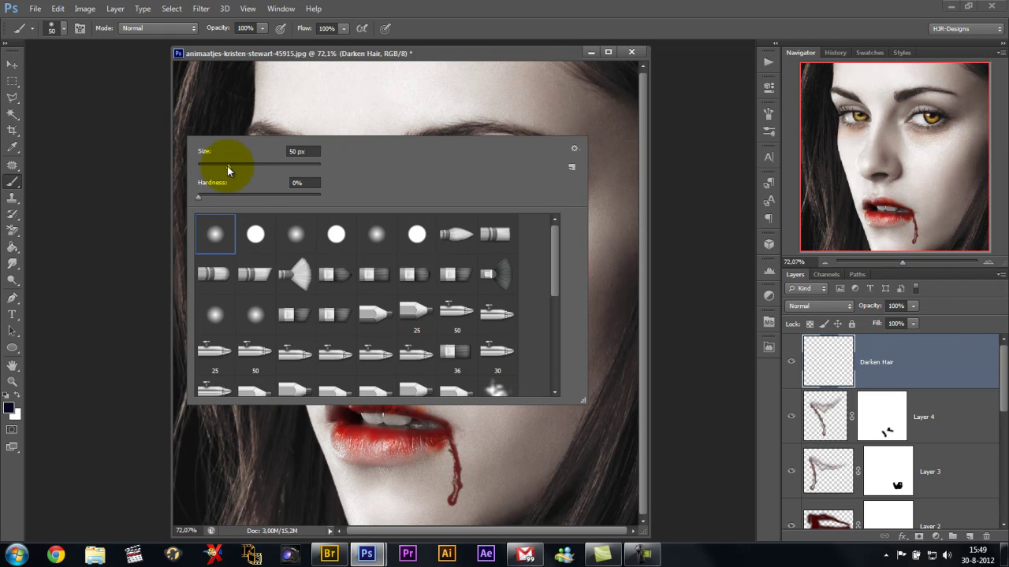
drag(234, 166, 250, 166)
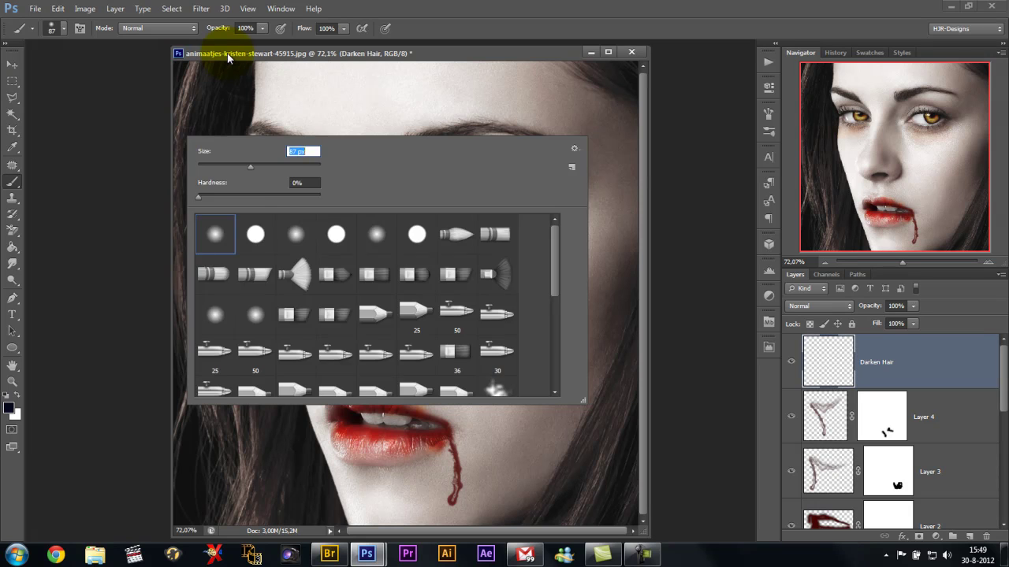
click(228, 57)
mouse_move(232, 63)
mouse_down()
mouse_move(231, 84)
mouse_move(210, 56)
mouse_move(184, 56)
mouse_move(178, 169)
mouse_move(232, 169)
mouse_move(249, 194)
mouse_move(243, 266)
mouse_move(241, 250)
mouse_move(261, 352)
mouse_move(268, 367)
mouse_move(258, 330)
mouse_move(322, 531)
mouse_move(239, 282)
mouse_move(208, 234)
mouse_move(173, 397)
mouse_move(181, 504)
mouse_move(321, 530)
mouse_move(252, 387)
mouse_move(206, 163)
mouse_move(228, 315)
mouse_move(214, 405)
mouse_move(196, 273)
mouse_move(203, 474)
mouse_move(218, 444)
mouse_move(244, 428)
mouse_move(241, 476)
mouse_up()
click(385, 490)
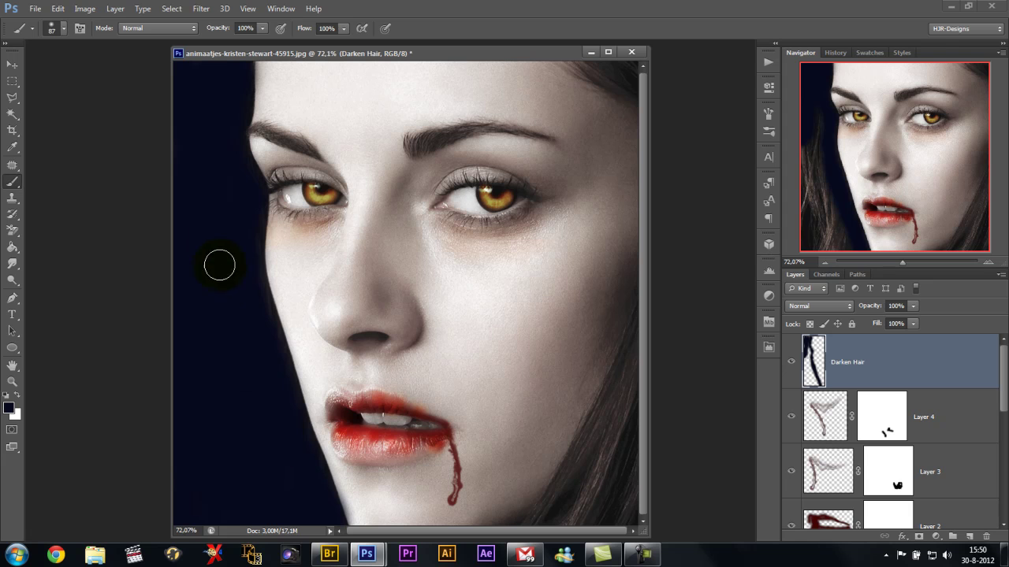
mouse_move(587, 71)
mouse_down()
mouse_move(604, 60)
mouse_move(591, 63)
mouse_move(642, 85)
mouse_up()
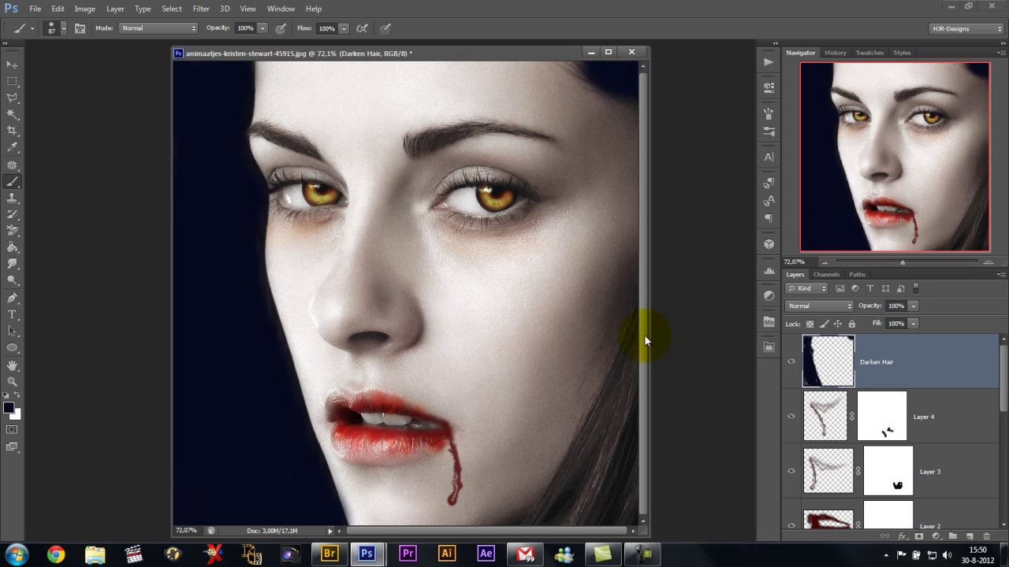
mouse_move(630, 439)
mouse_down()
mouse_move(639, 339)
mouse_move(607, 432)
mouse_move(543, 518)
mouse_up()
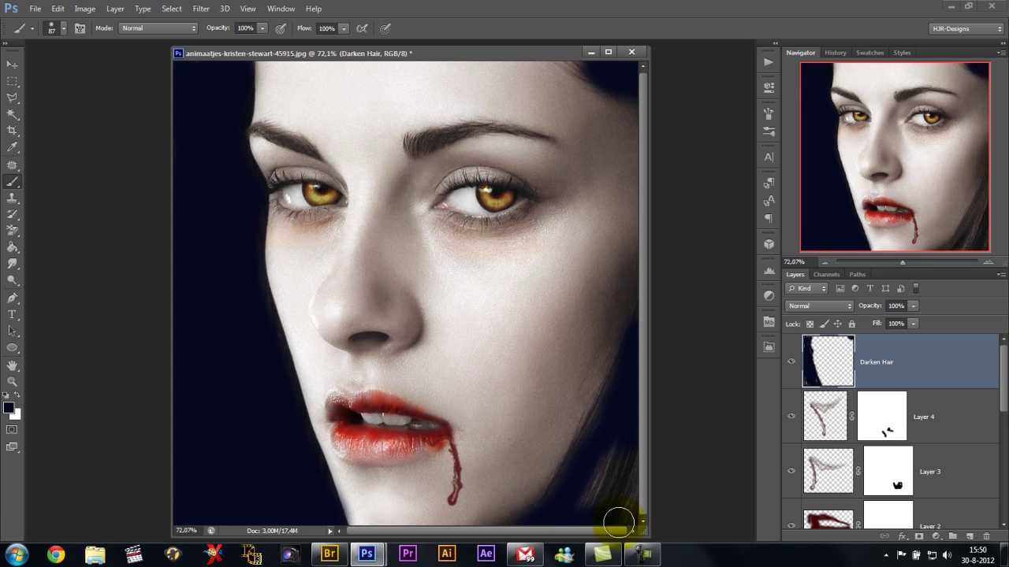
drag(594, 475, 574, 522)
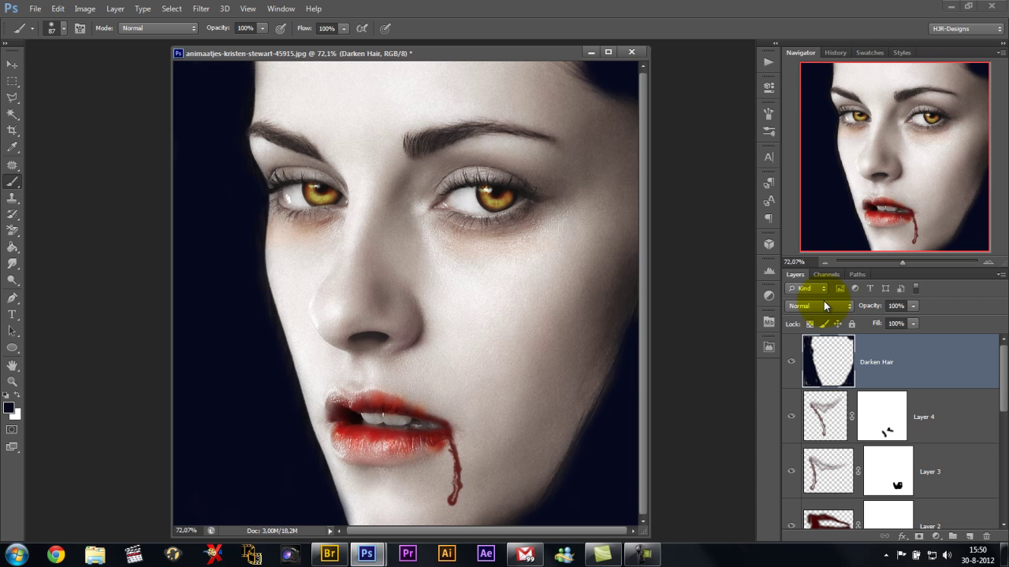
Set the Darken Hair layer's blend mode to Hard Light and its opacity to 45%.
click(814, 305)
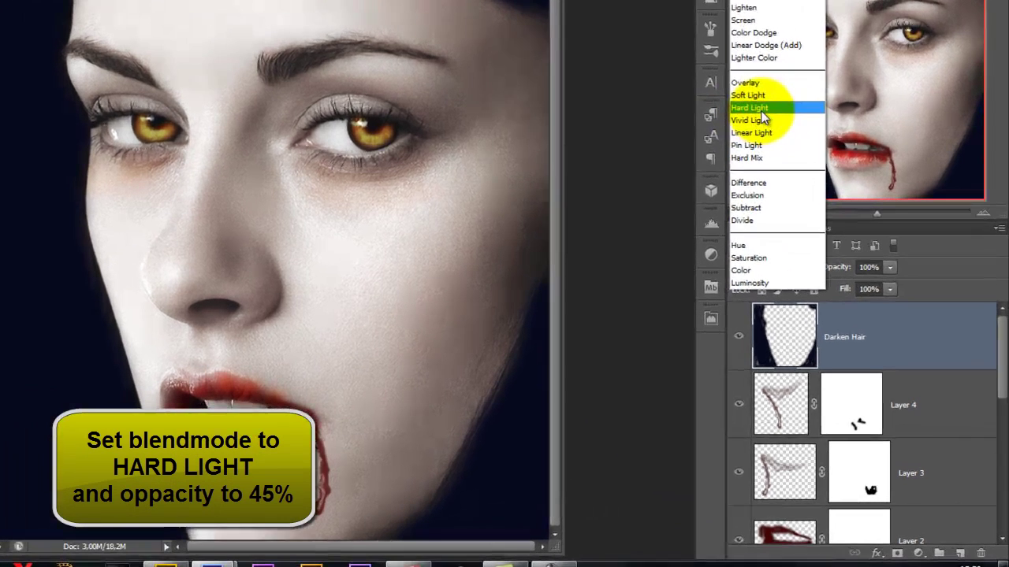
click(794, 156)
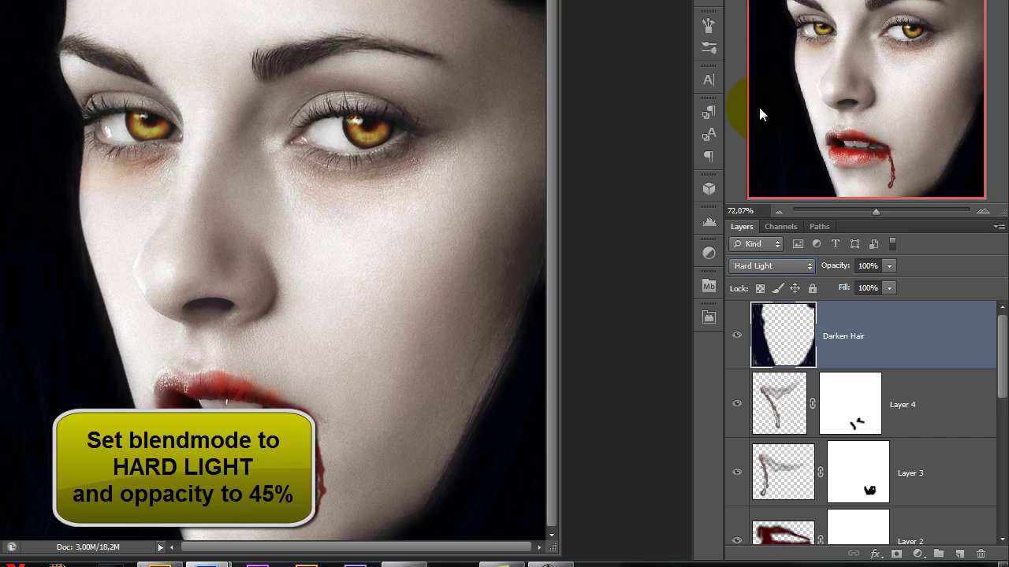
click(889, 267)
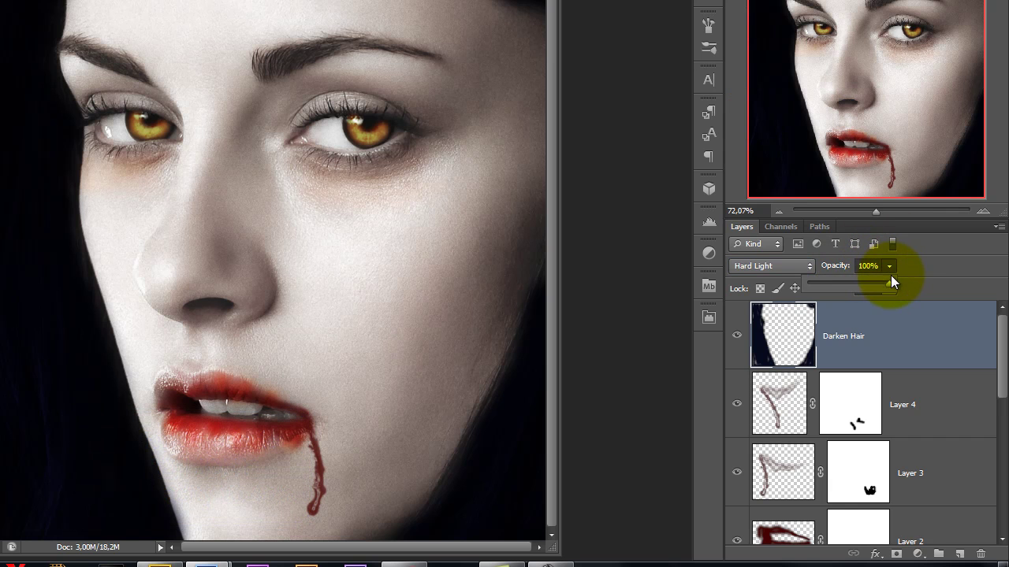
drag(890, 284, 864, 287)
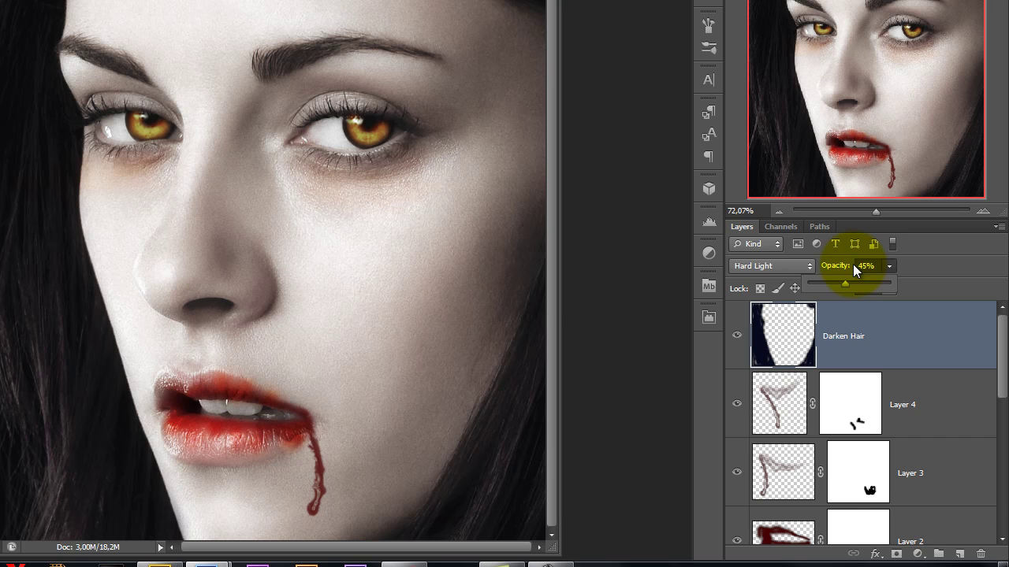
Create an empty layer above Darken Hair and name it 'Dodge & Burn'.
click(961, 556)
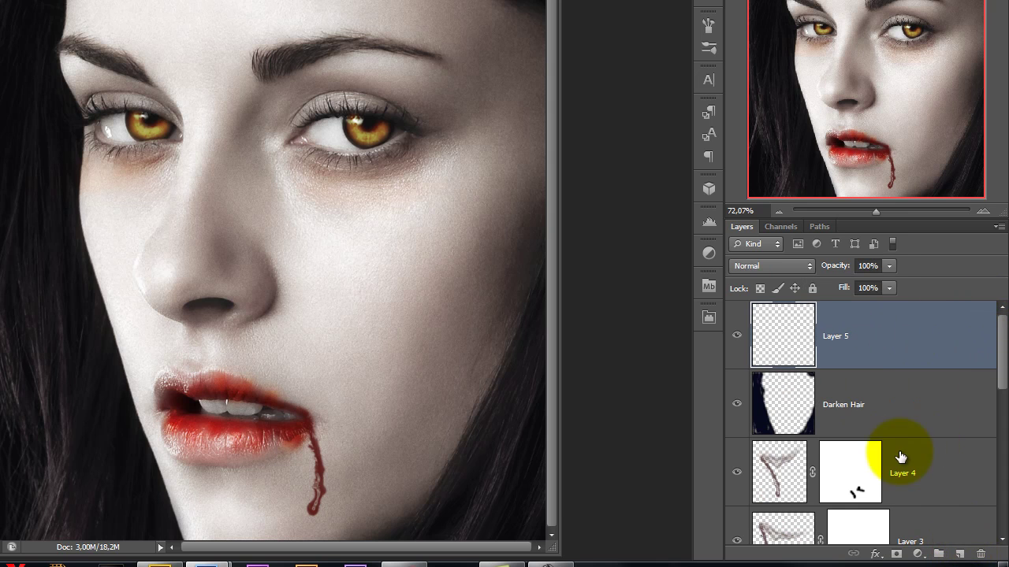
double_click(836, 338)
text(Dodge & Burn)
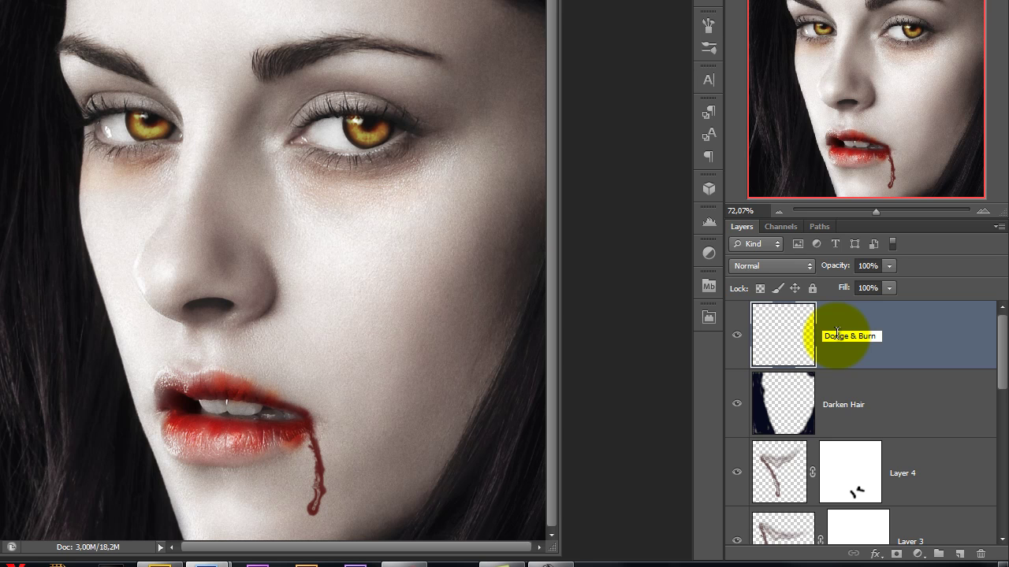
click(918, 335)
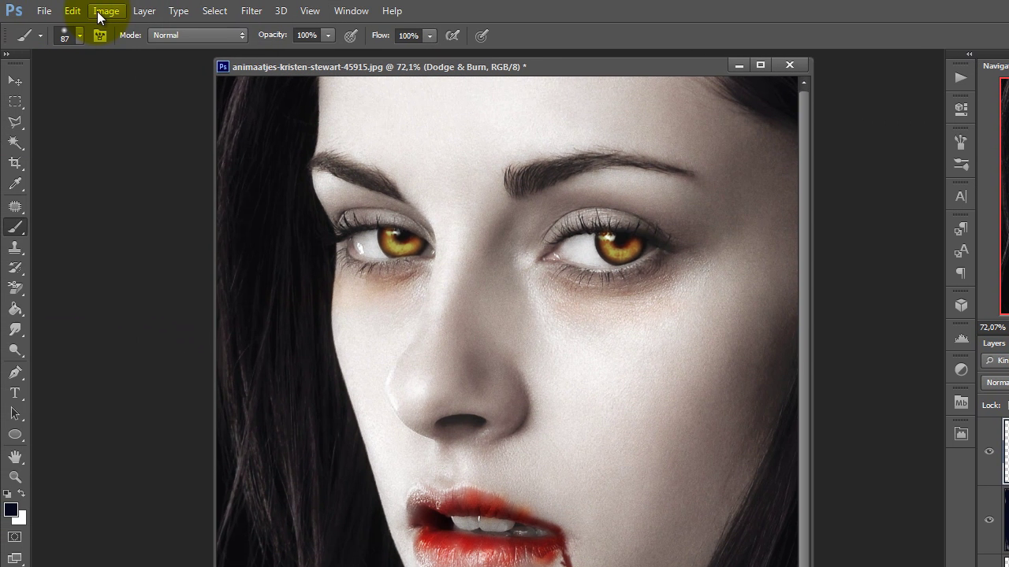
click(100, 13)
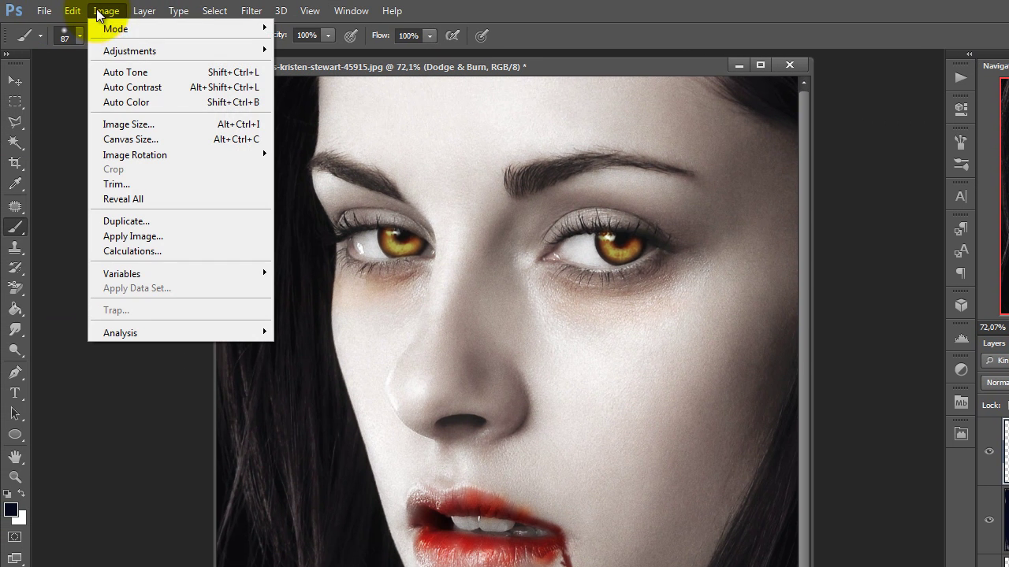
Fill the Dodge & Burn layer with 50% Gray and set its blend mode to Overlay.
click(72, 11)
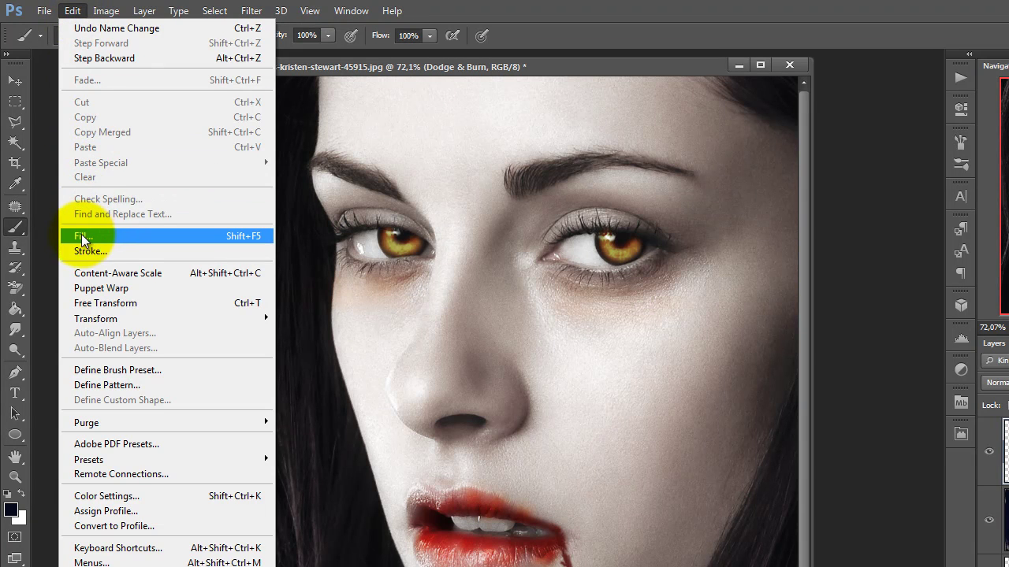
click(102, 236)
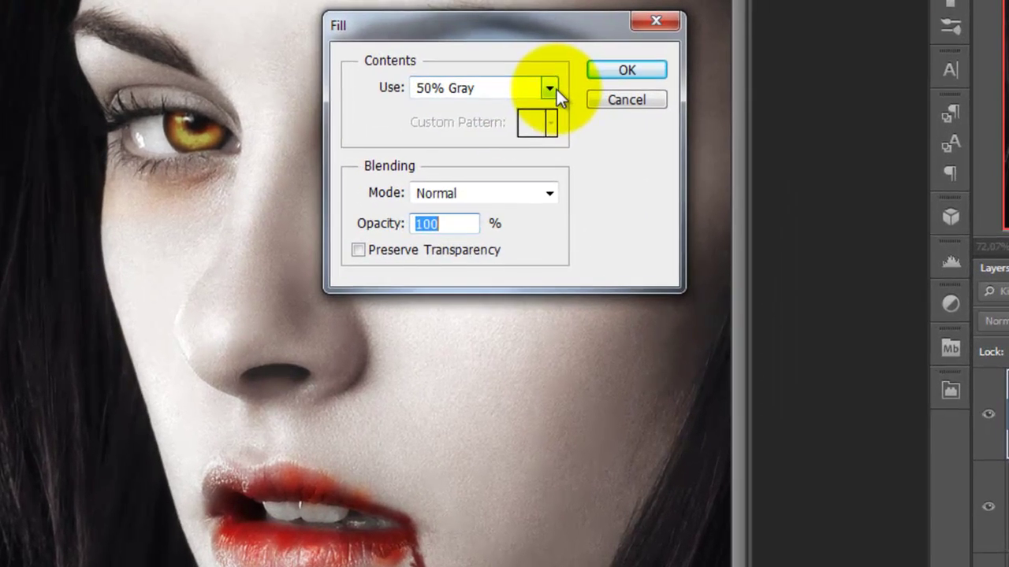
click(549, 88)
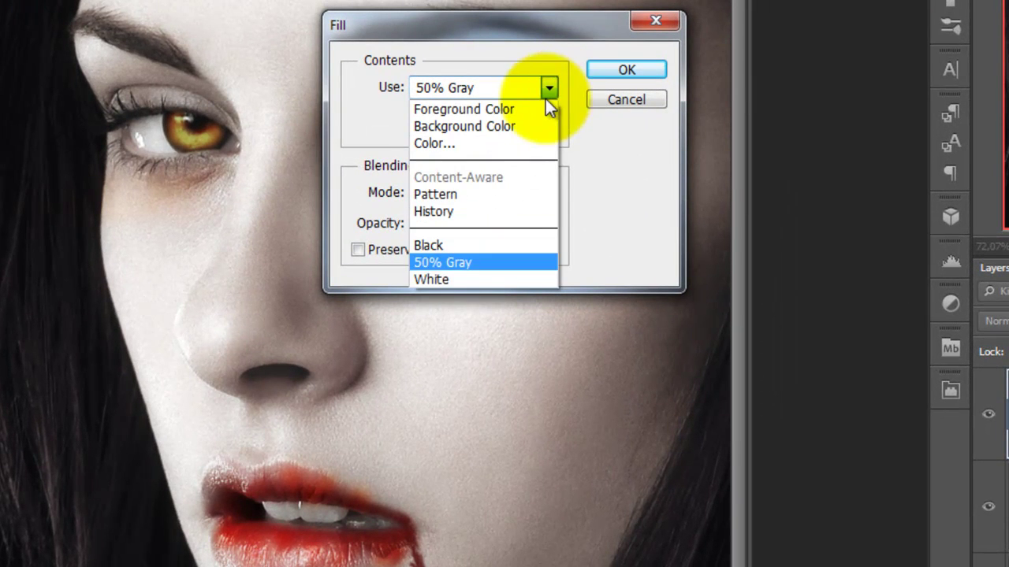
click(442, 261)
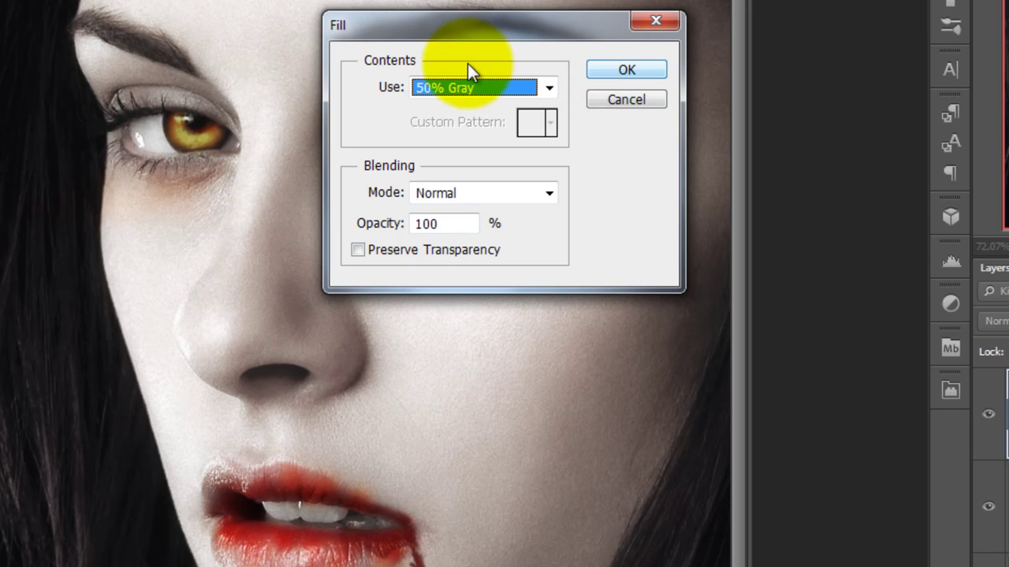
click(618, 69)
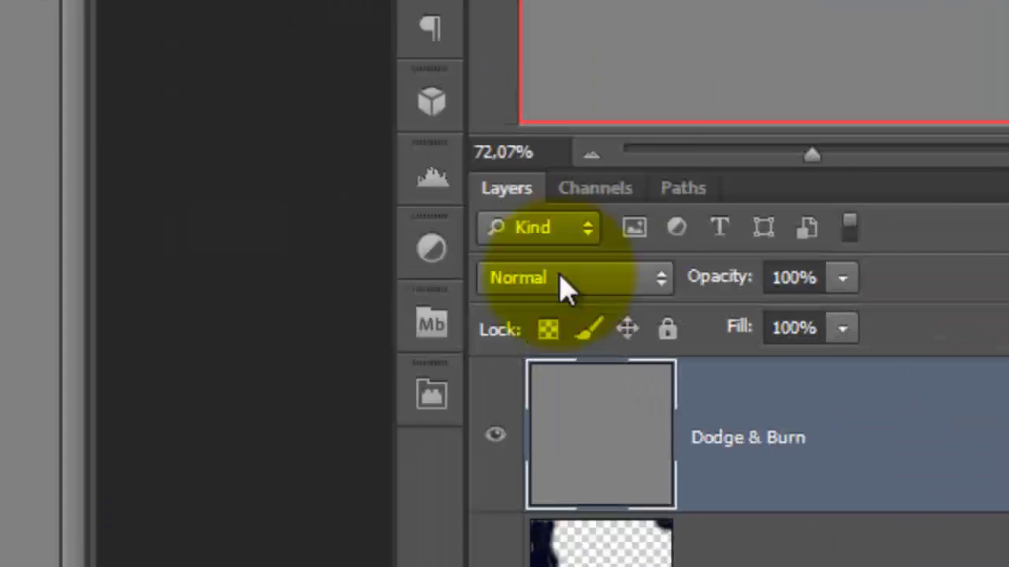
click(991, 321)
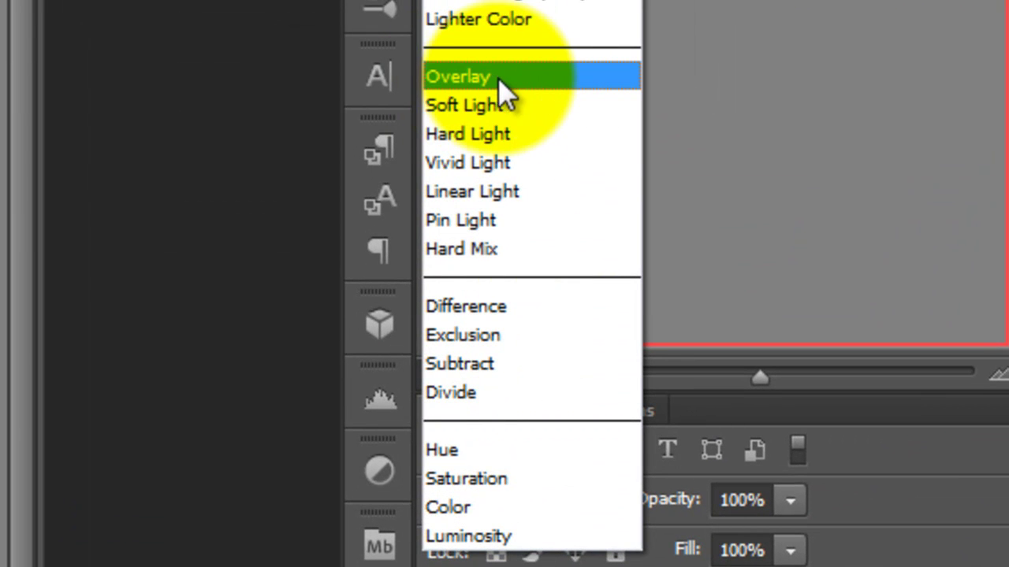
click(484, 88)
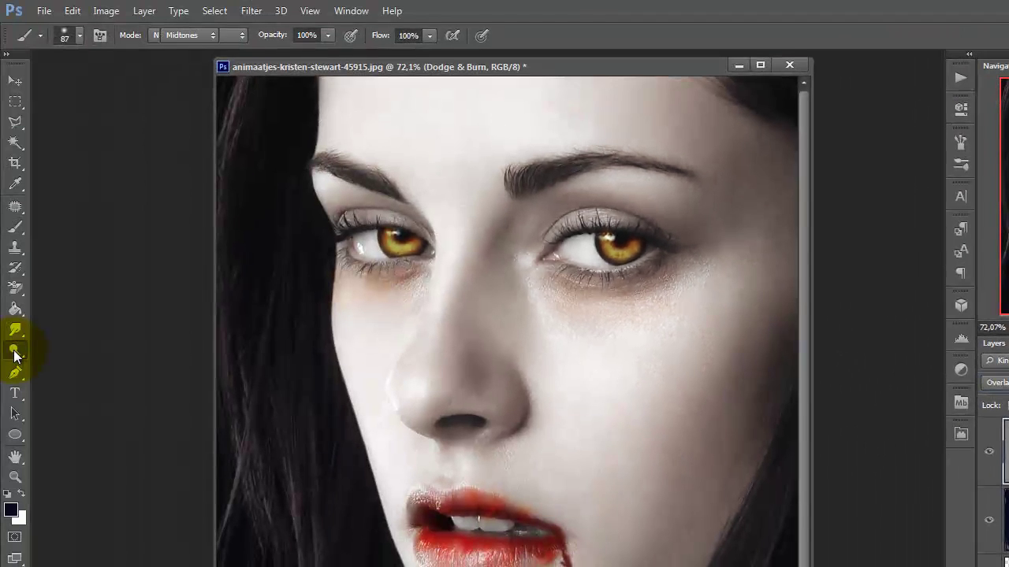
Switch to the Burn tool with an enlarged soft brush and shade the right cheek down to the chin.
click(14, 352)
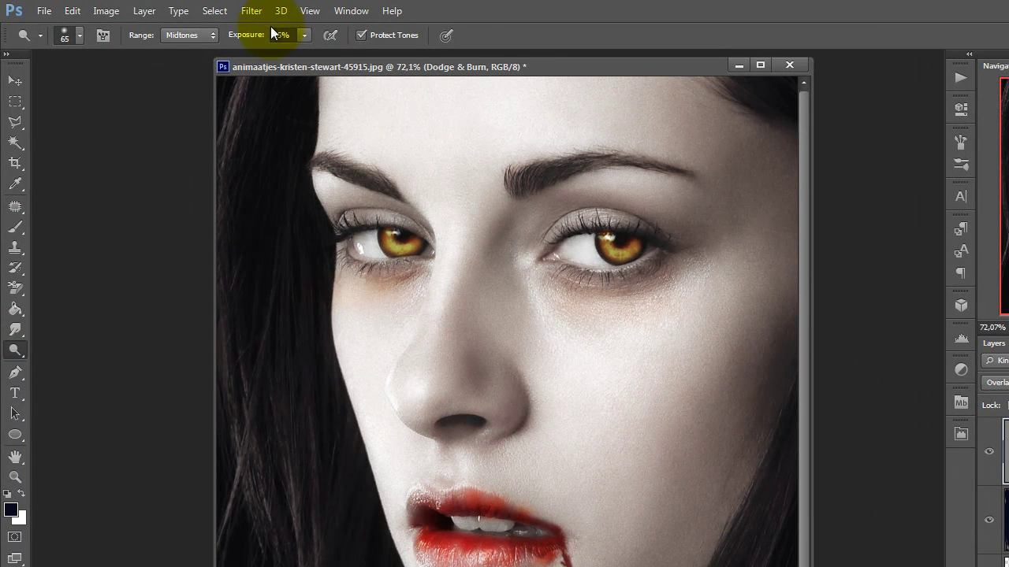
right_click(22, 347)
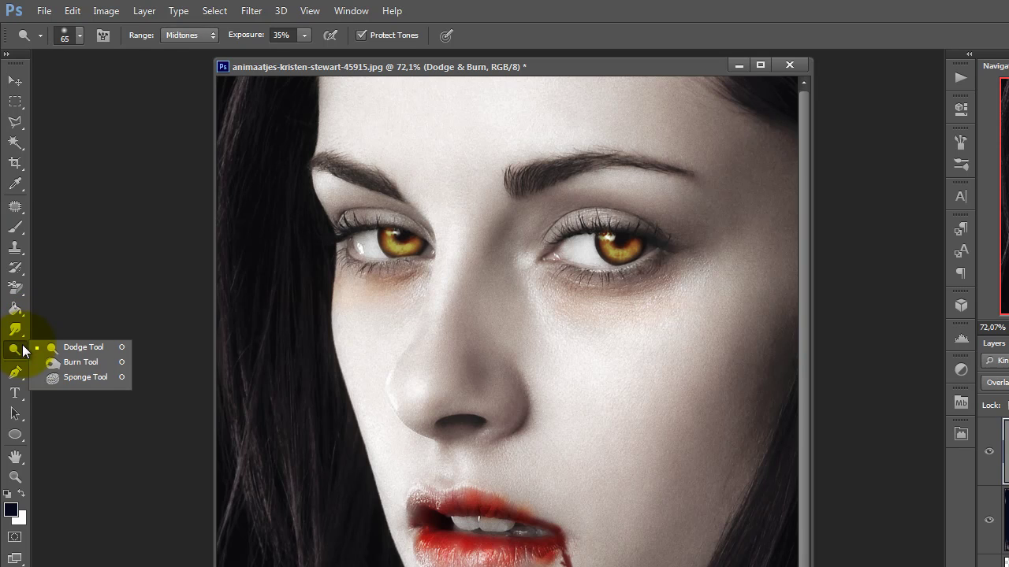
click(75, 361)
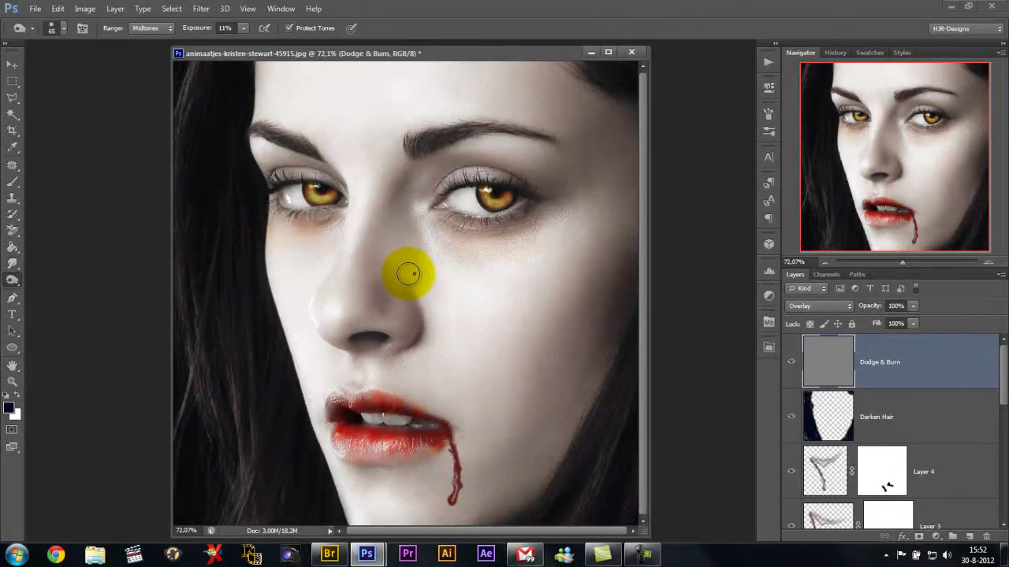
right_click(408, 274)
drag(465, 303, 514, 306)
key(Return)
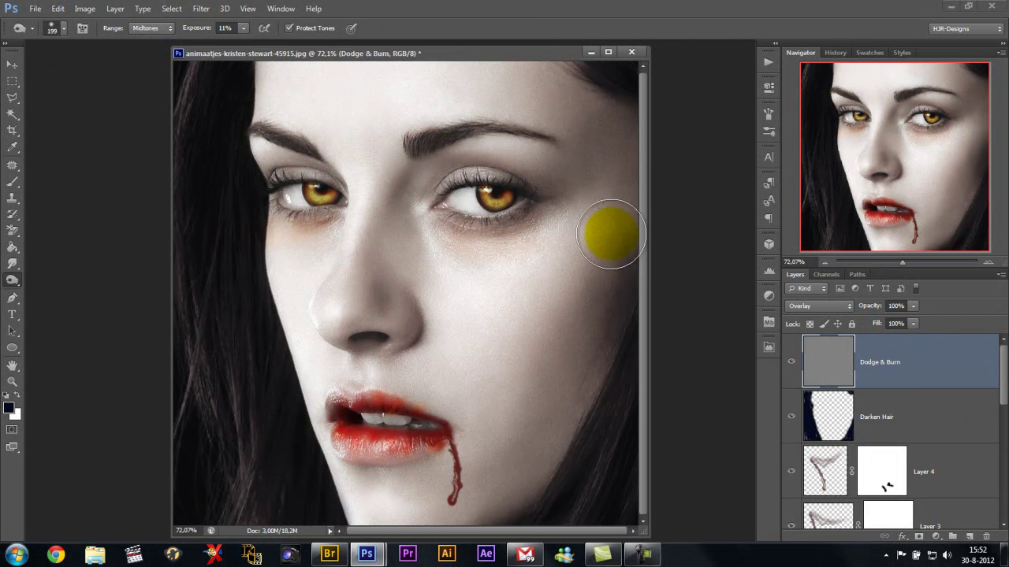
drag(613, 227, 515, 433)
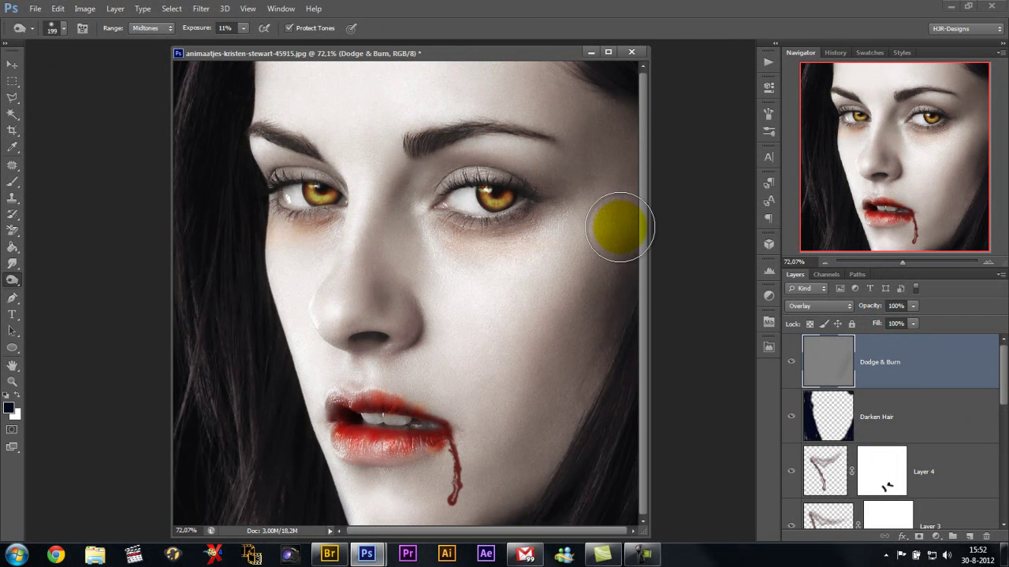
mouse_move(599, 283)
mouse_down()
mouse_move(515, 410)
mouse_move(622, 300)
mouse_move(515, 493)
mouse_up()
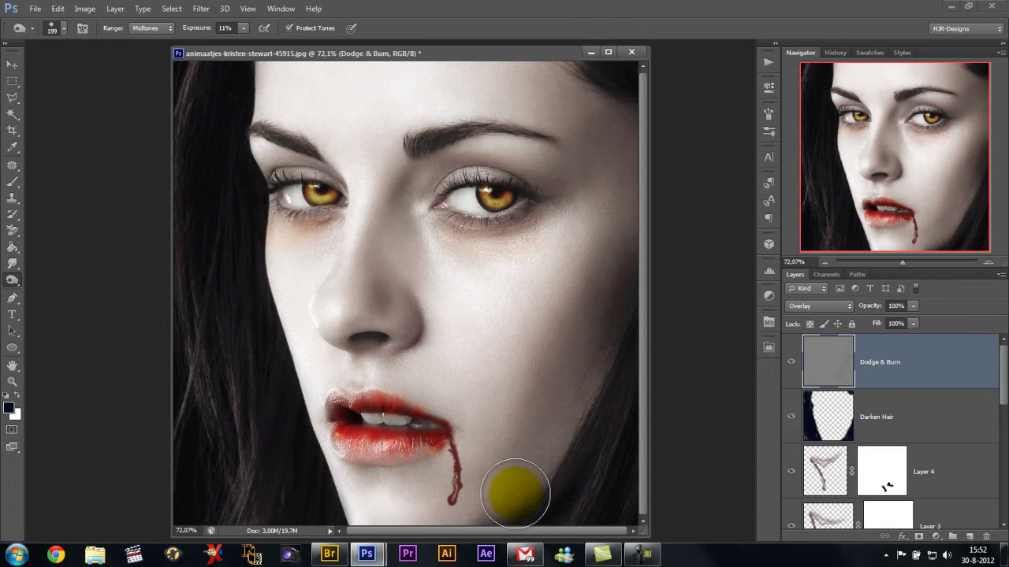
Deepen the cheek and chin shading and burn under the eye, toggling the layer to compare.
click(792, 363)
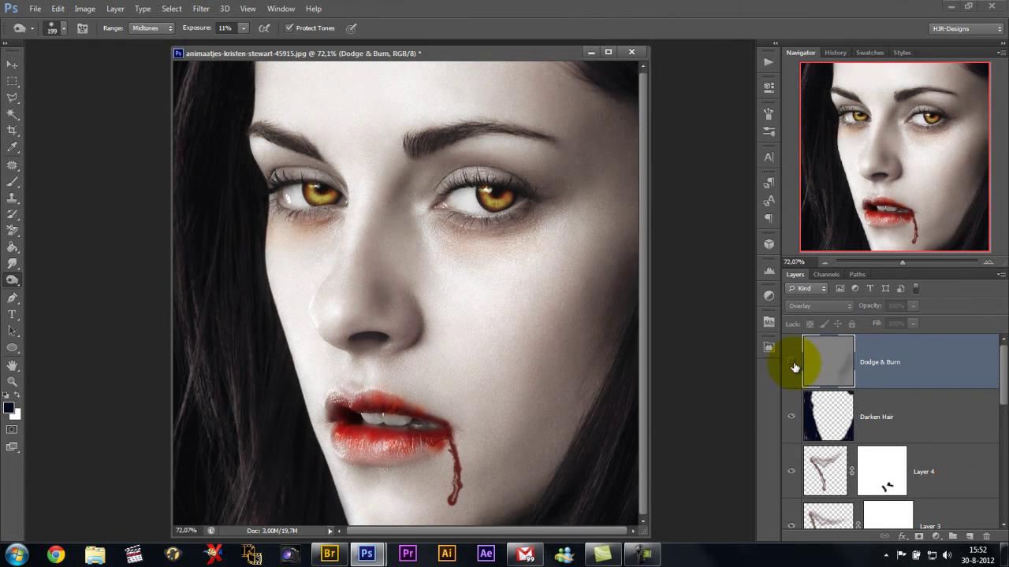
click(792, 364)
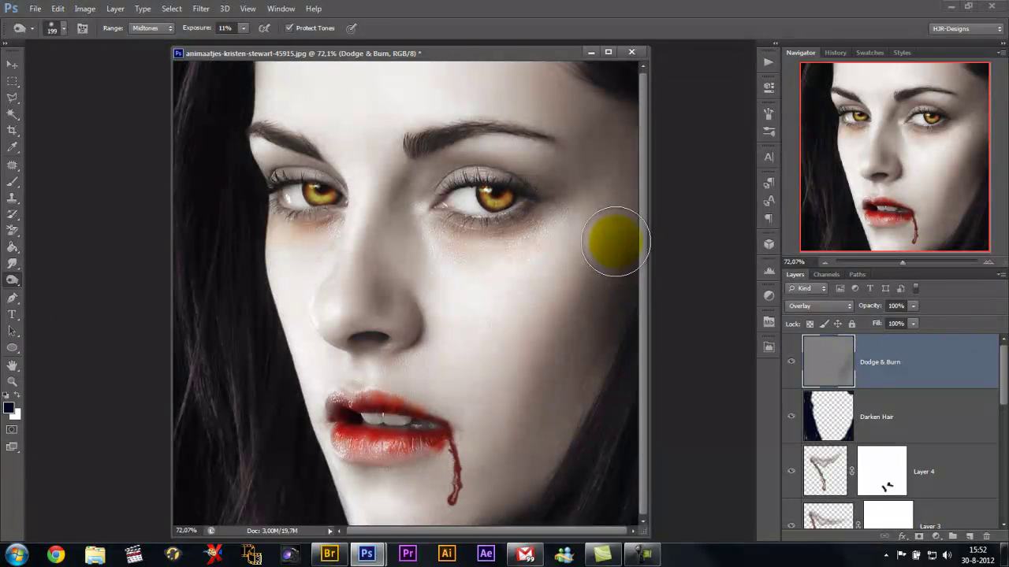
drag(615, 236, 479, 439)
mouse_move(590, 421)
mouse_down()
mouse_move(570, 292)
mouse_move(445, 241)
mouse_up()
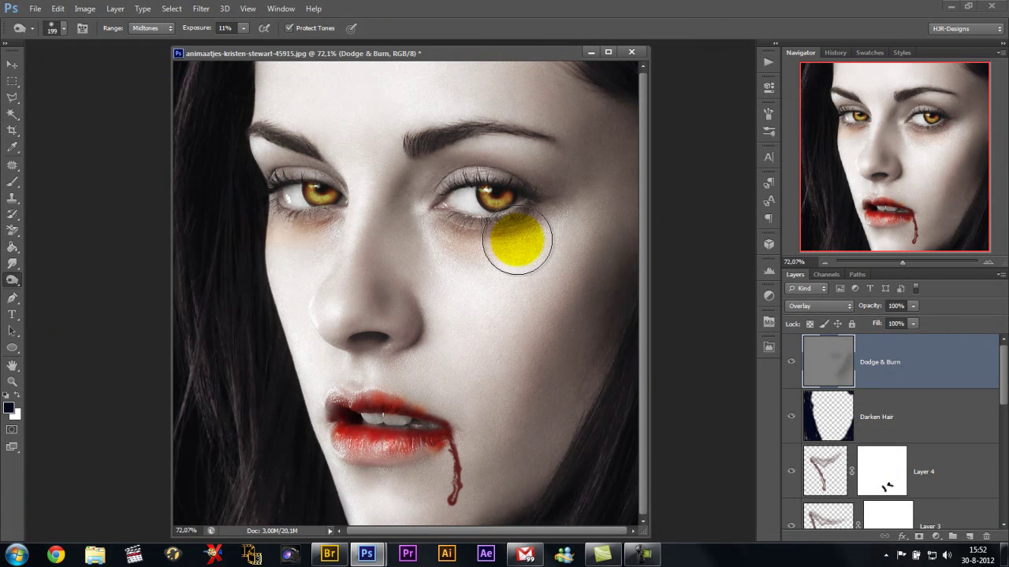
drag(446, 240, 248, 246)
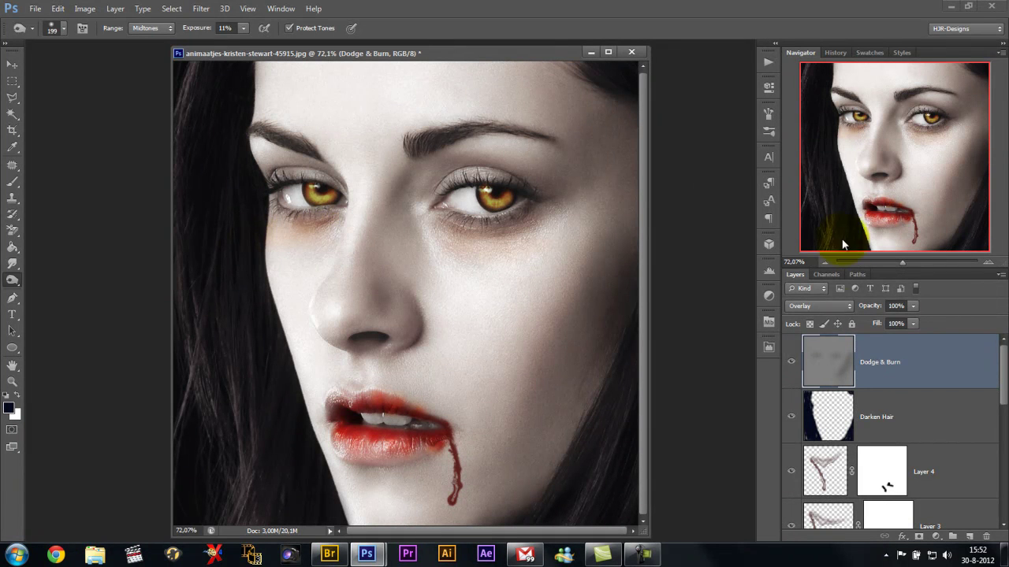
click(793, 362)
click(791, 365)
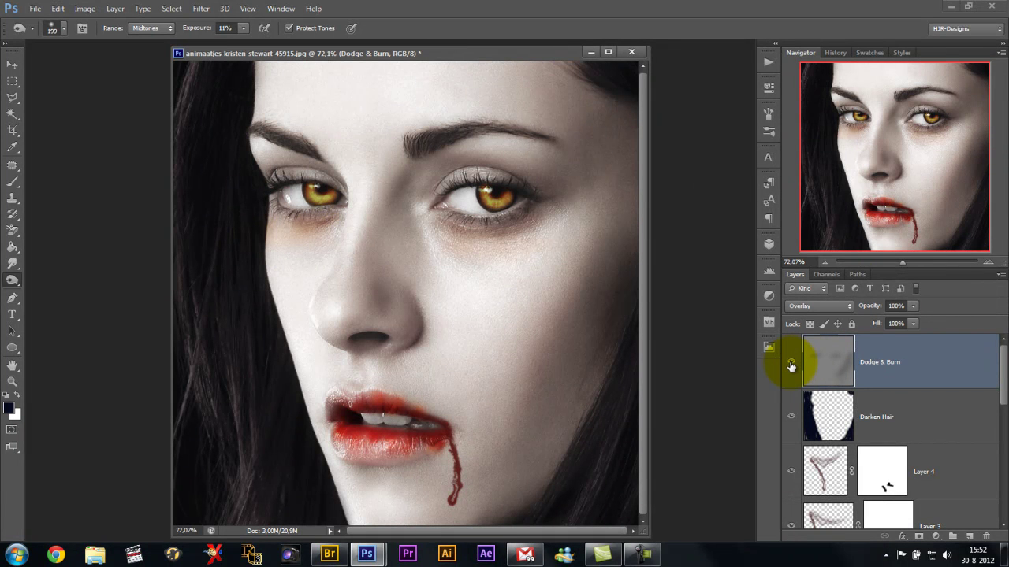
Shrink the brush and burn the upper and lower lips.
right_click(422, 352)
drag(524, 304, 472, 302)
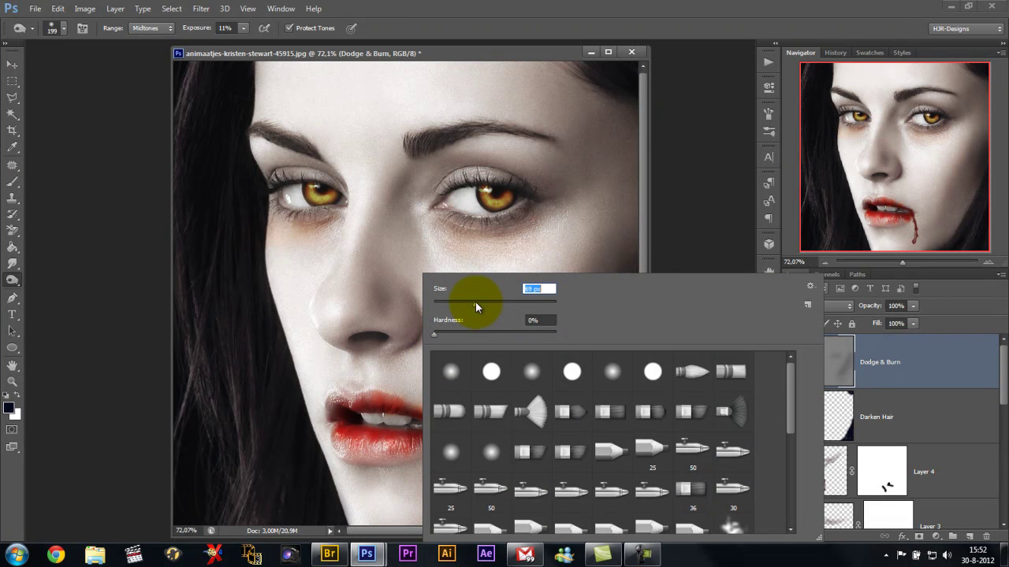
click(450, 56)
mouse_move(374, 441)
mouse_down()
mouse_move(349, 439)
mouse_move(354, 413)
mouse_move(387, 399)
mouse_move(365, 342)
mouse_move(387, 275)
mouse_move(394, 178)
mouse_move(412, 175)
mouse_move(383, 198)
mouse_move(371, 237)
mouse_move(389, 316)
mouse_move(452, 287)
mouse_move(413, 286)
mouse_move(402, 333)
mouse_move(331, 294)
mouse_move(313, 305)
mouse_move(350, 339)
mouse_move(357, 340)
mouse_move(349, 271)
mouse_move(262, 128)
mouse_move(315, 146)
mouse_move(527, 128)
mouse_move(559, 135)
mouse_up()
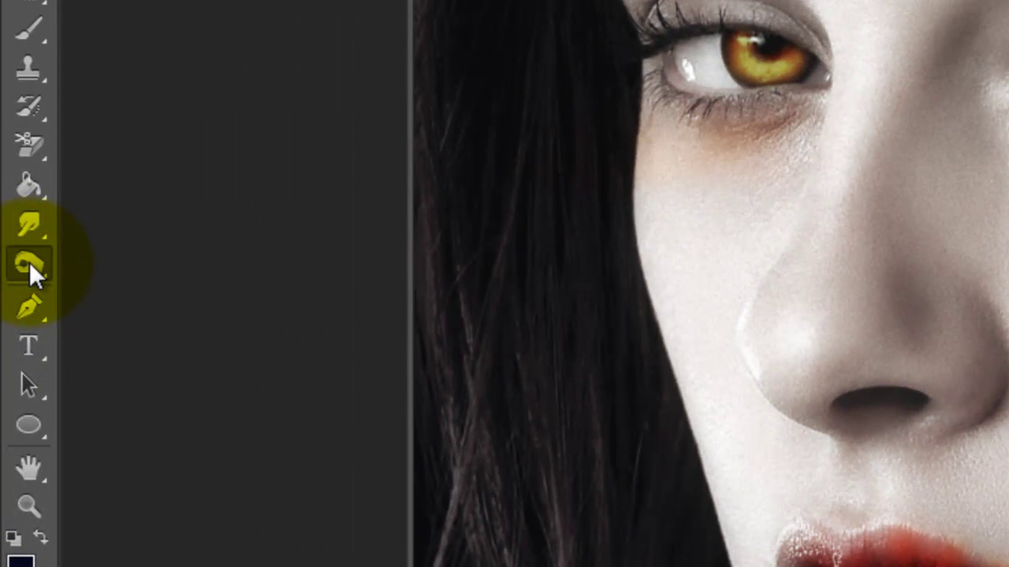
Switch to the Dodge tool and lower its exposure to about 11%.
click(12, 280)
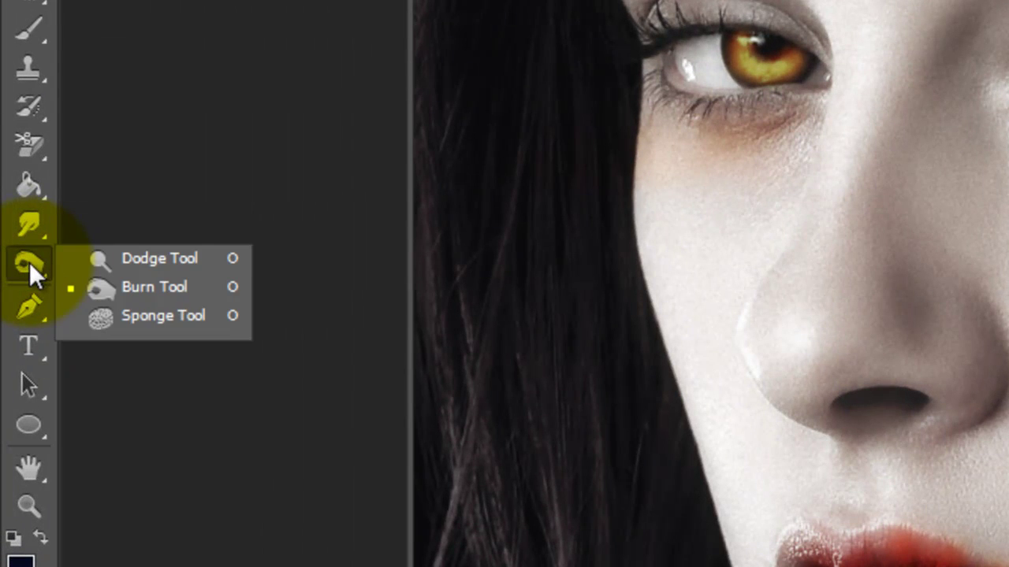
click(159, 260)
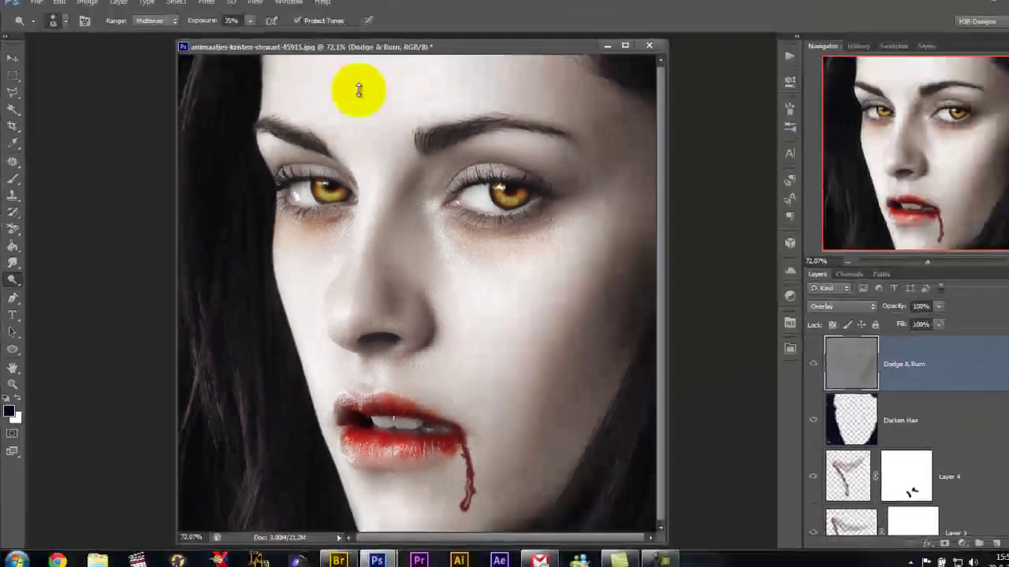
click(250, 22)
drag(252, 39, 247, 39)
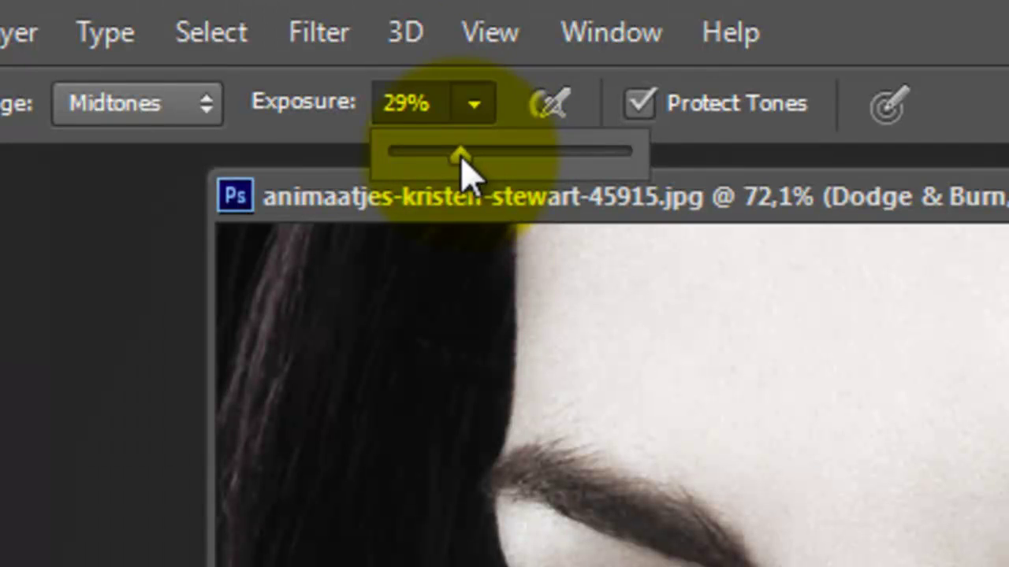
drag(466, 169, 435, 167)
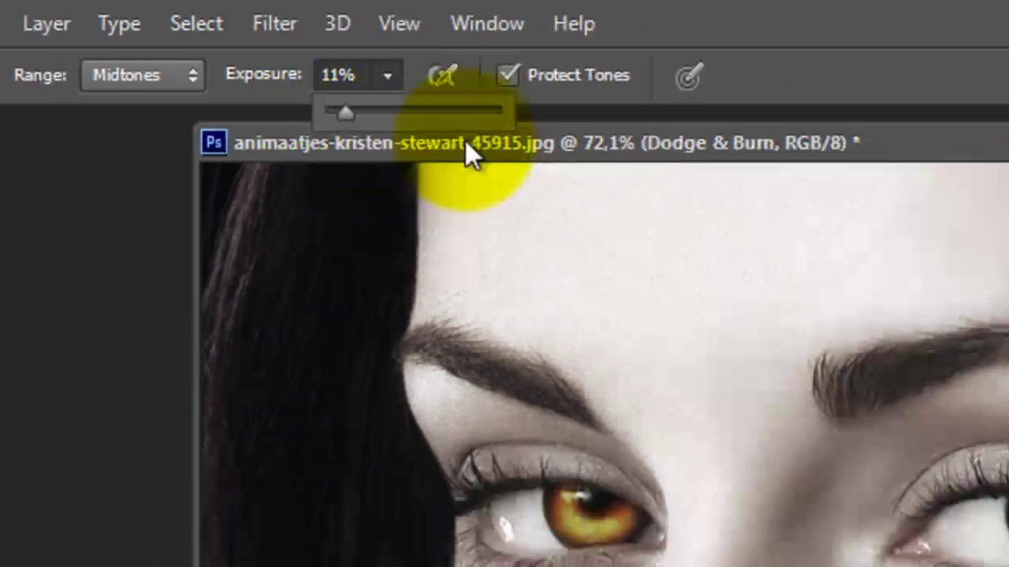
click(465, 140)
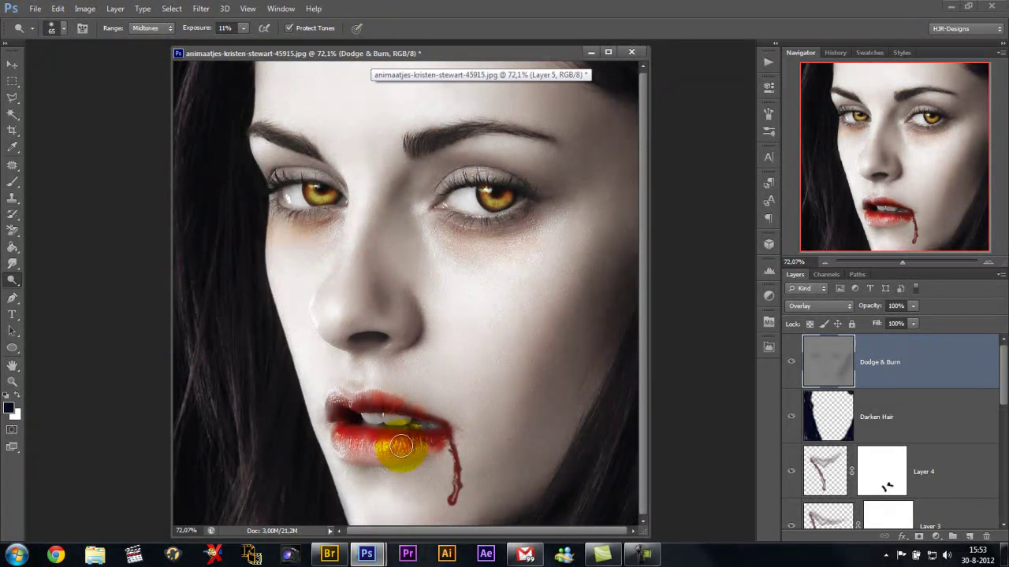
Lighten the lower lip and toggle the Dodge & Burn layer to compare before and after.
mouse_move(401, 446)
mouse_down()
mouse_move(363, 446)
mouse_move(380, 450)
mouse_up()
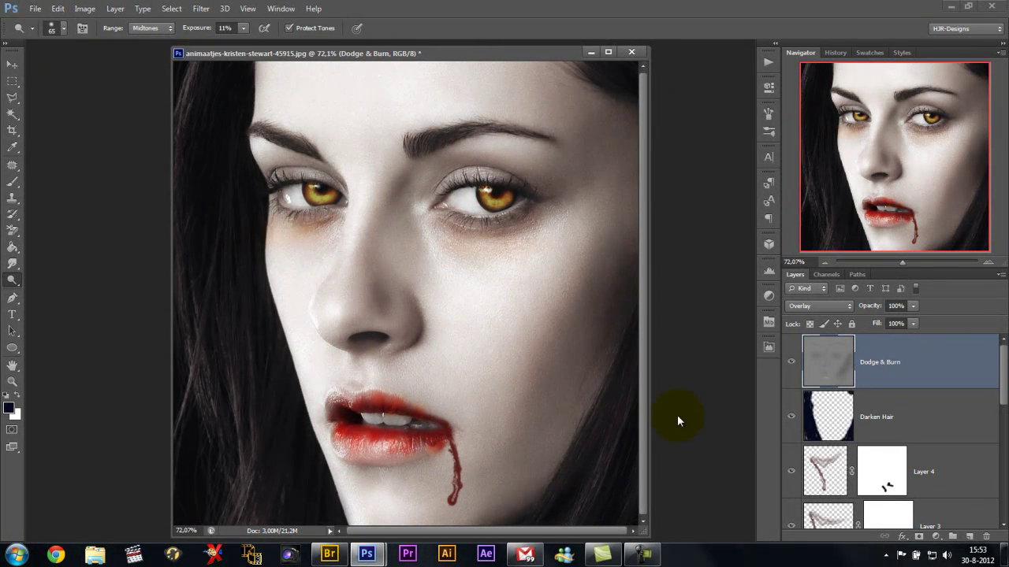
click(792, 363)
click(791, 362)
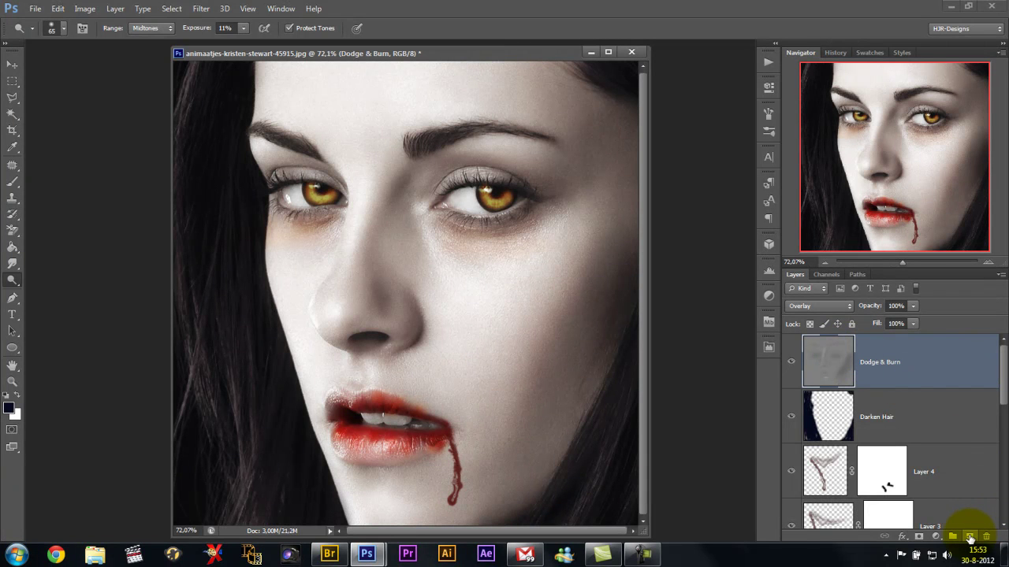
Add a new empty layer named Eye Lashes above Dodge & Burn.
click(970, 538)
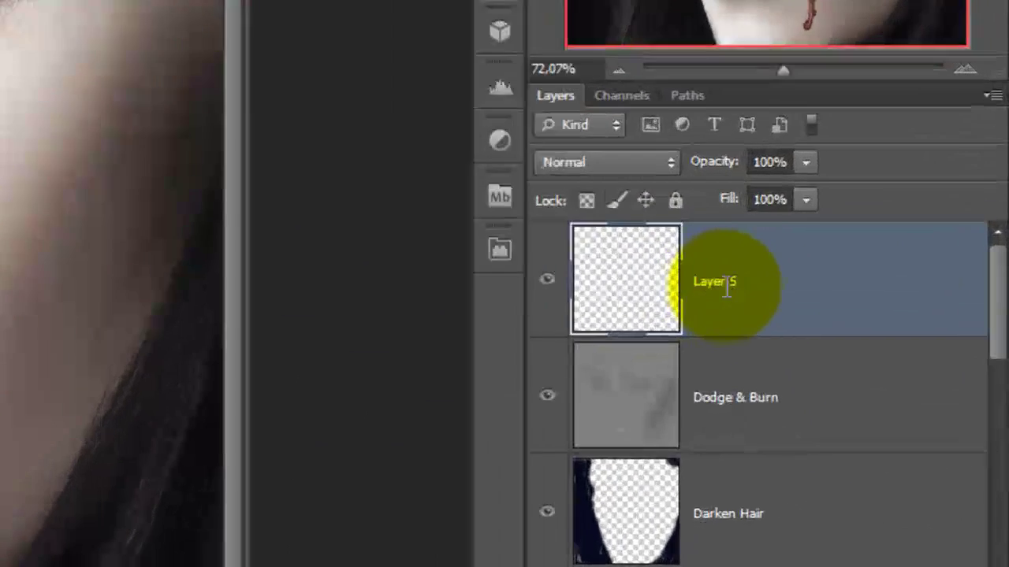
double_click(873, 364)
text(Eye Lashes)
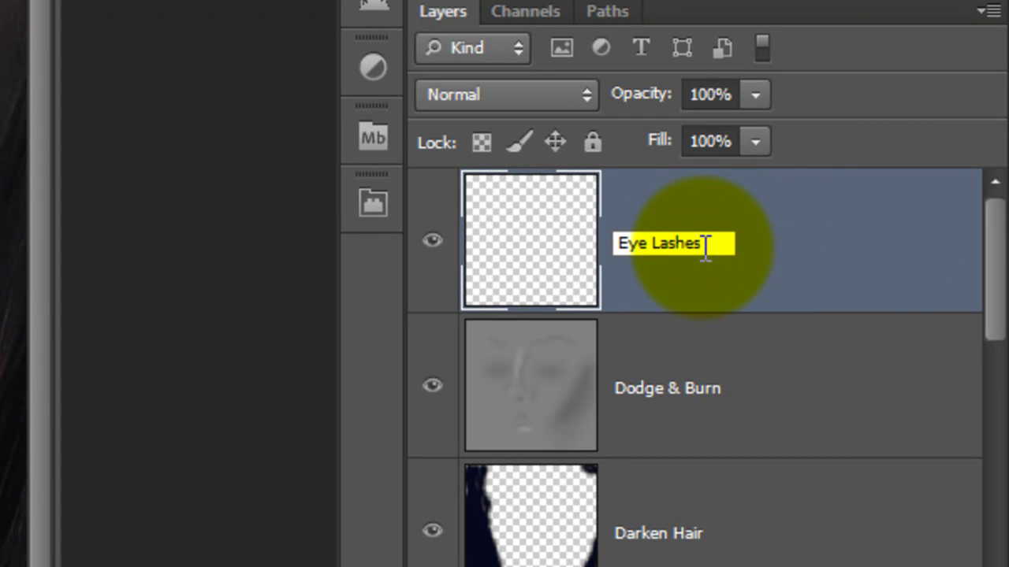
key(Return)
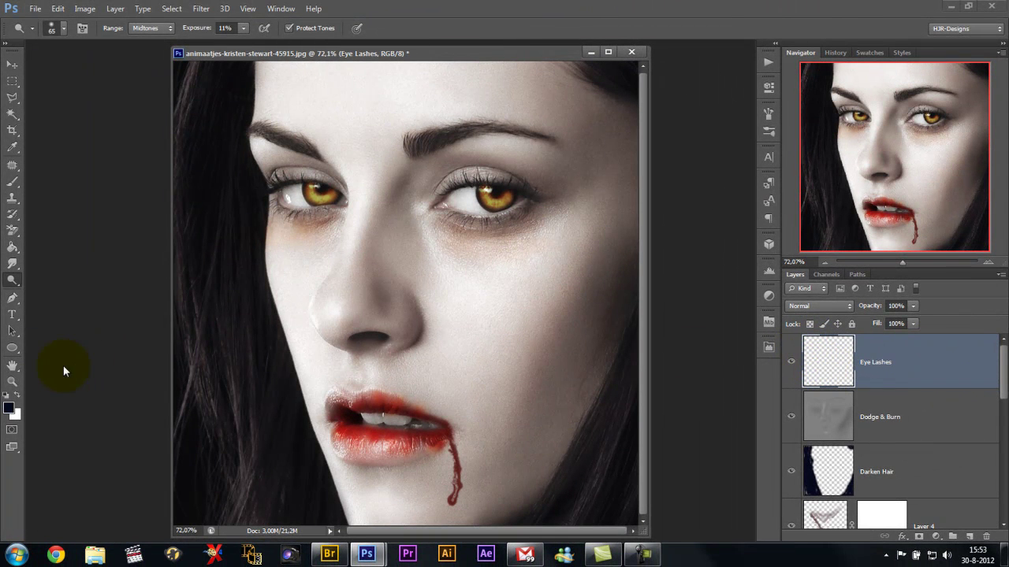
Set the foreground painting colour to black (#000000).
click(10, 409)
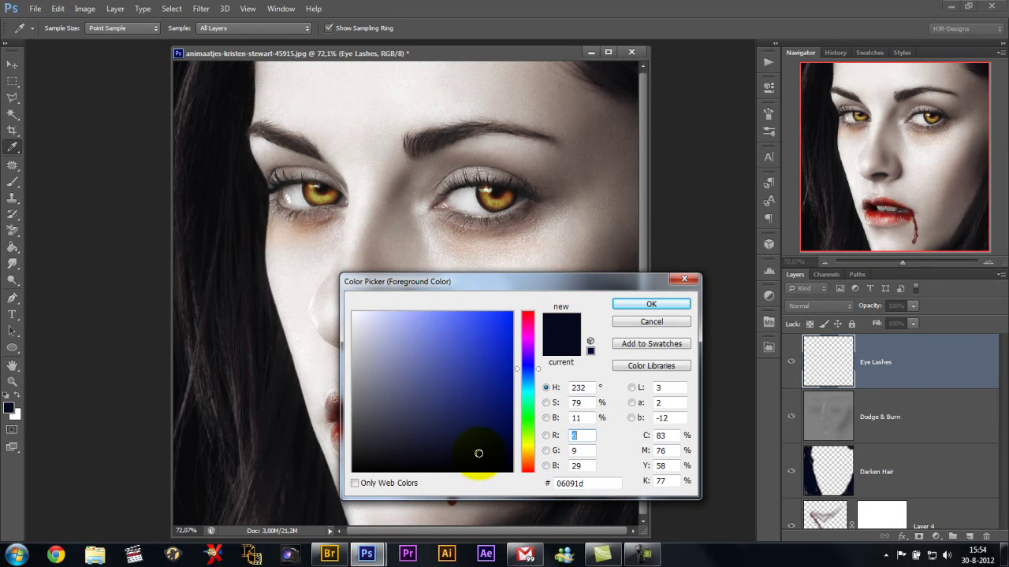
mouse_move(470, 453)
mouse_down()
mouse_move(356, 450)
mouse_move(356, 482)
mouse_up()
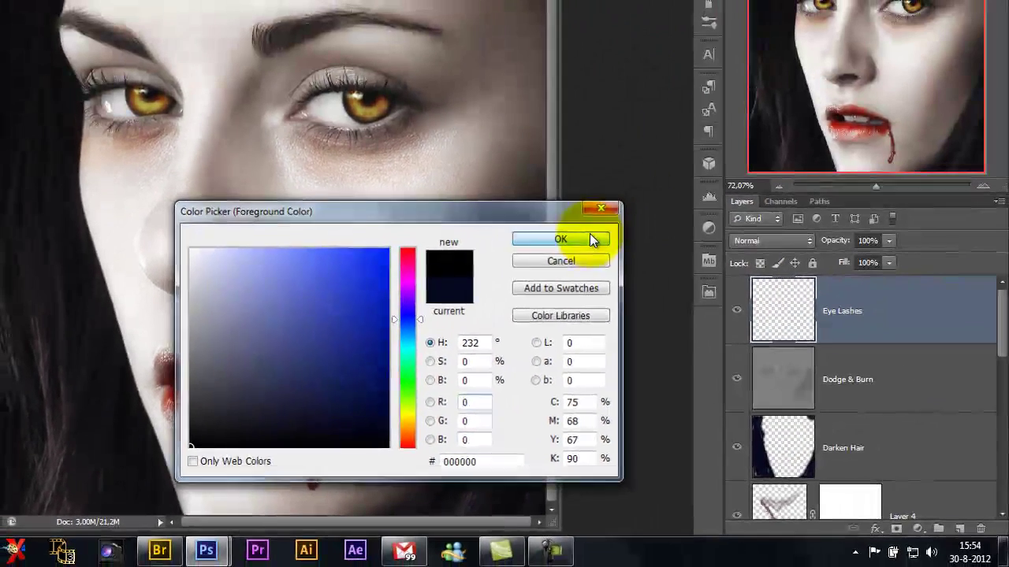
click(589, 236)
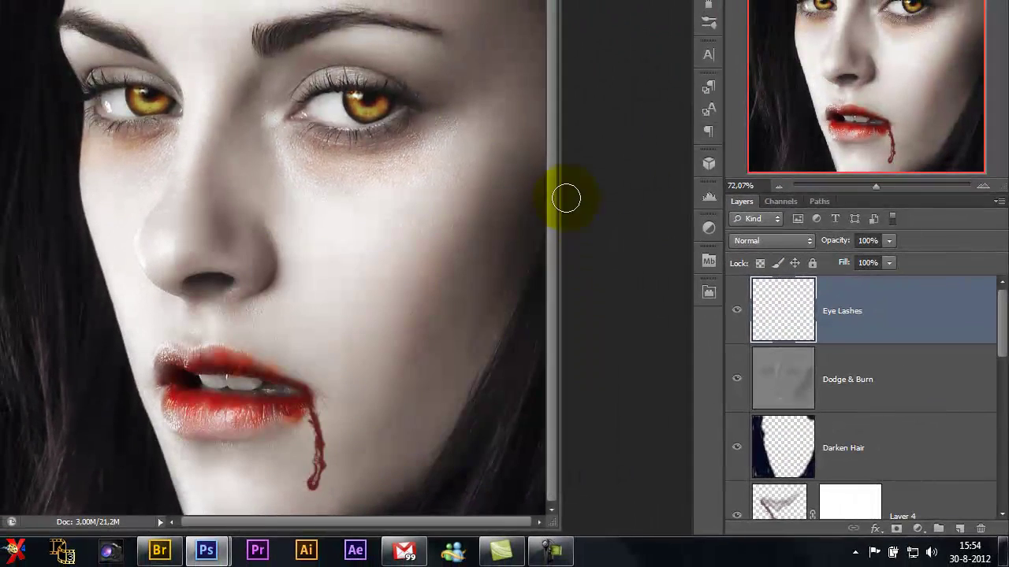
right_click(343, 153)
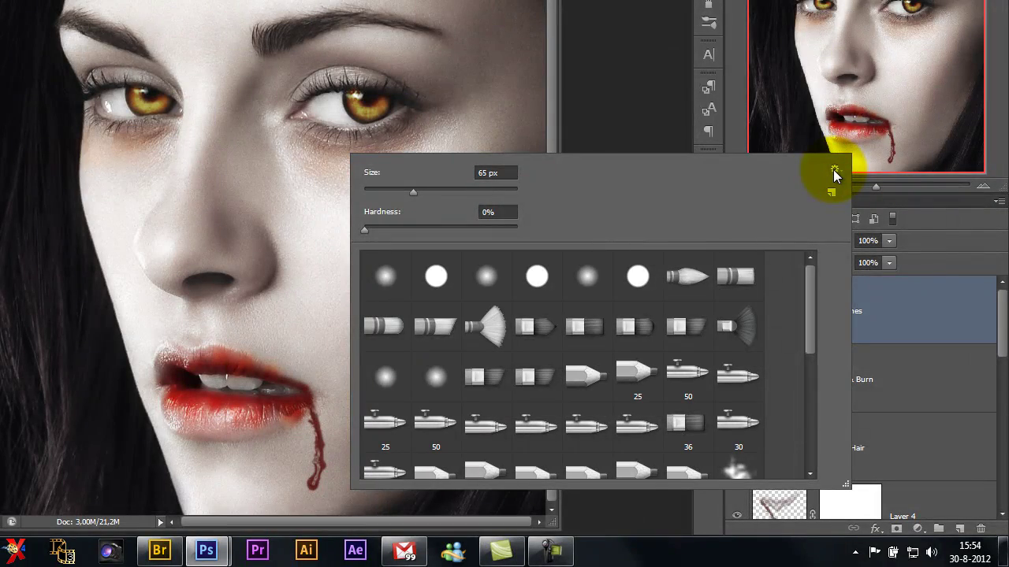
Replace the current brushes with the [RETOUCH] Eyelashes set and choose an eyelash brush tip.
click(836, 175)
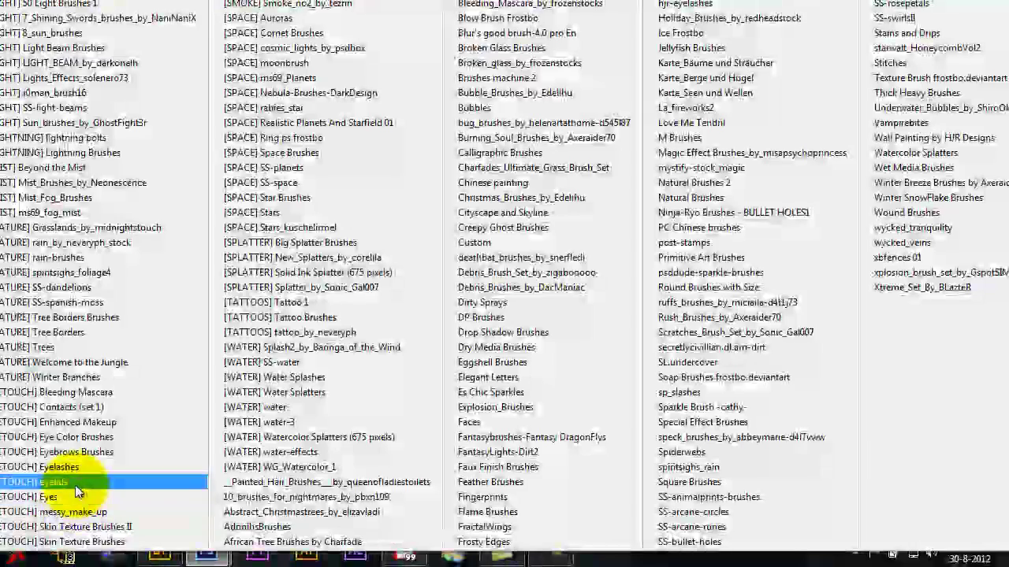
click(67, 467)
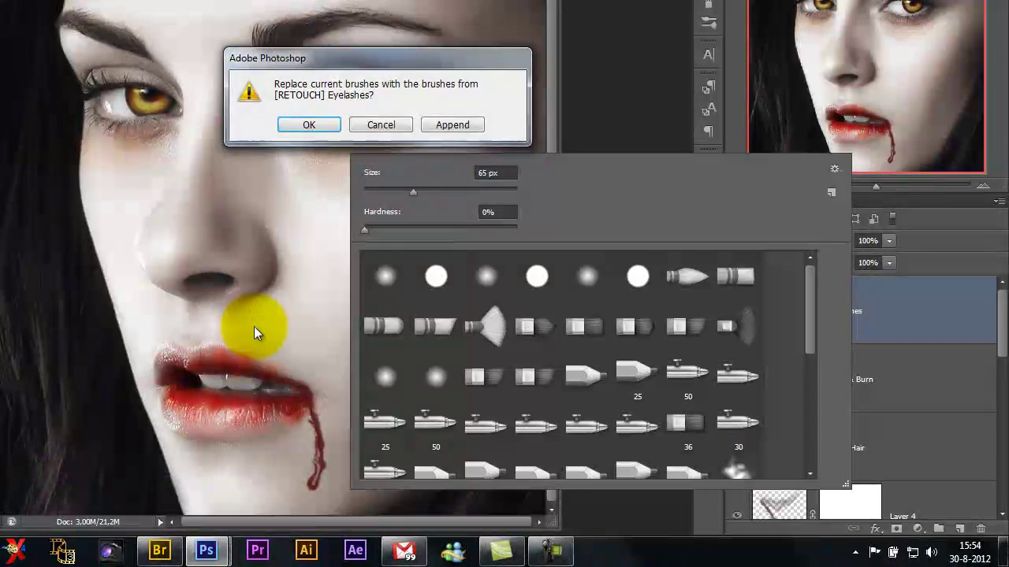
click(318, 127)
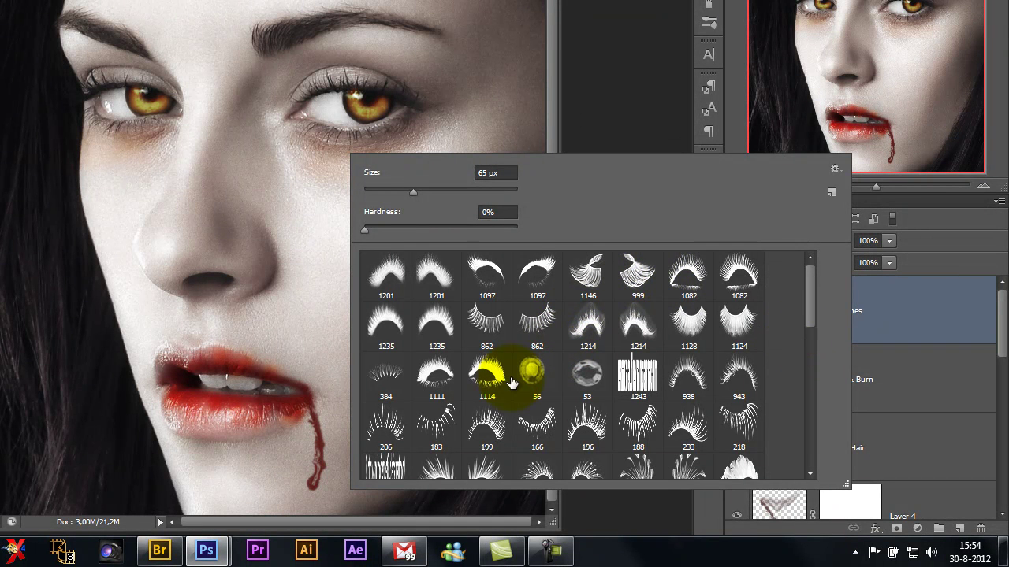
click(387, 426)
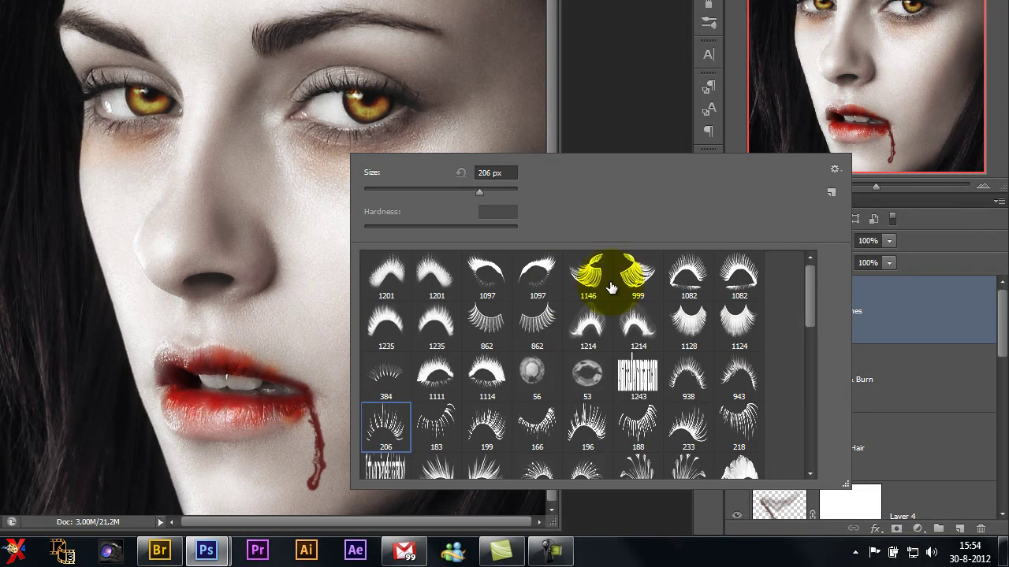
drag(807, 294, 812, 324)
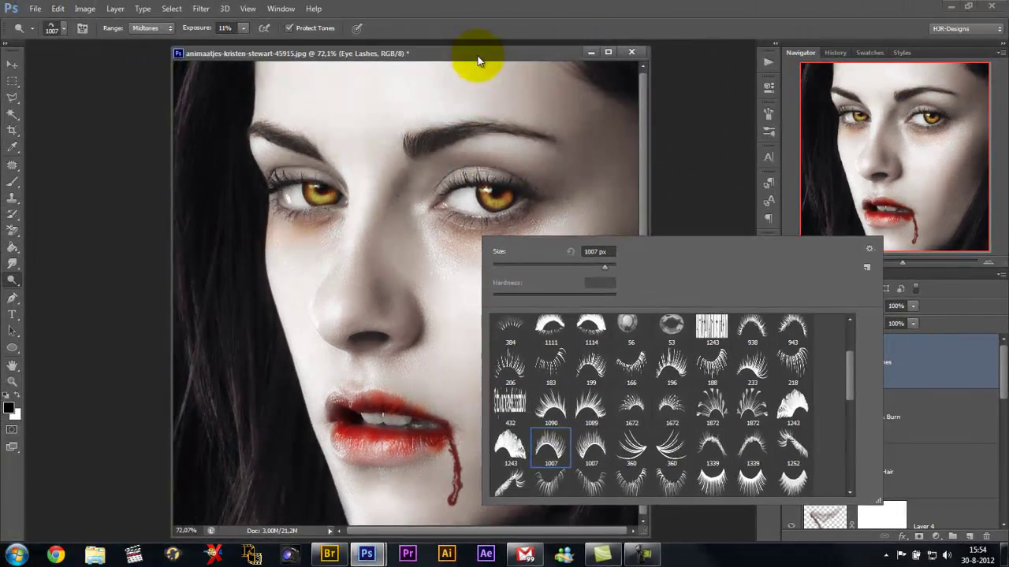
Resize the eyelash brush with the bracket keys to roughly fit the eye.
key(Return)
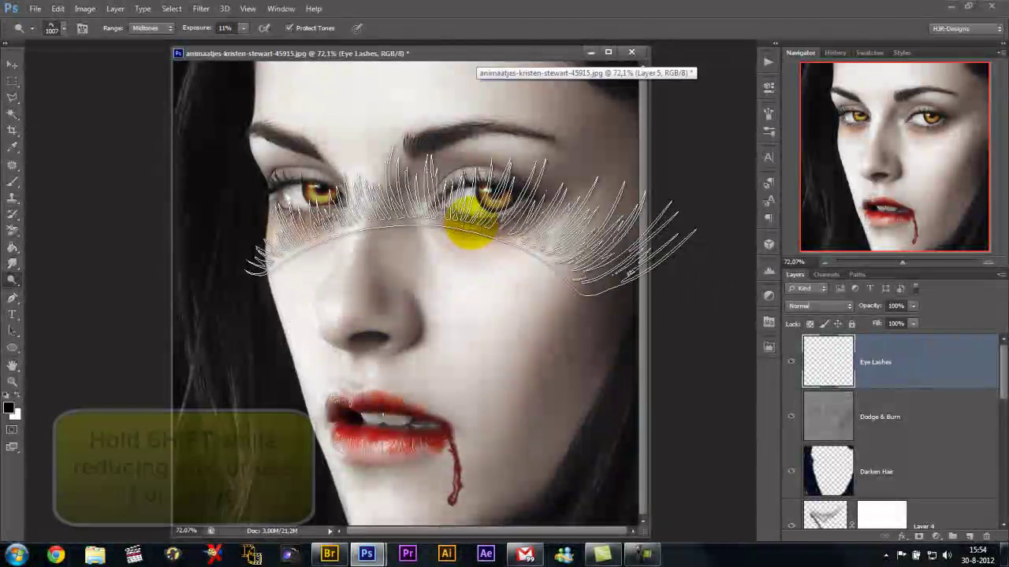
key(bracketleft)
key(bracketleft)
key(bracketleft)
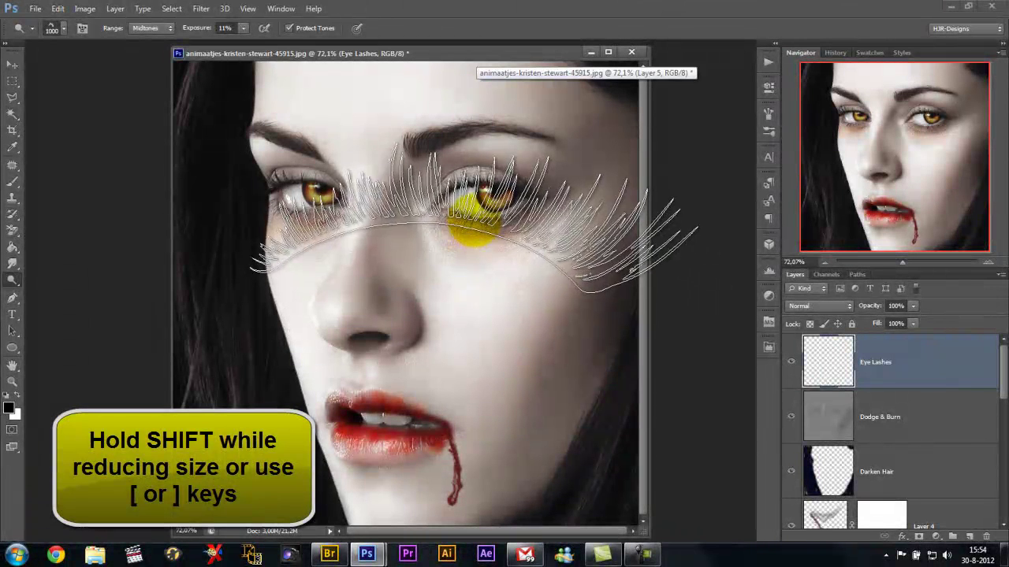
key(bracketleft)
key(bracketleft)
key(bracketleft)
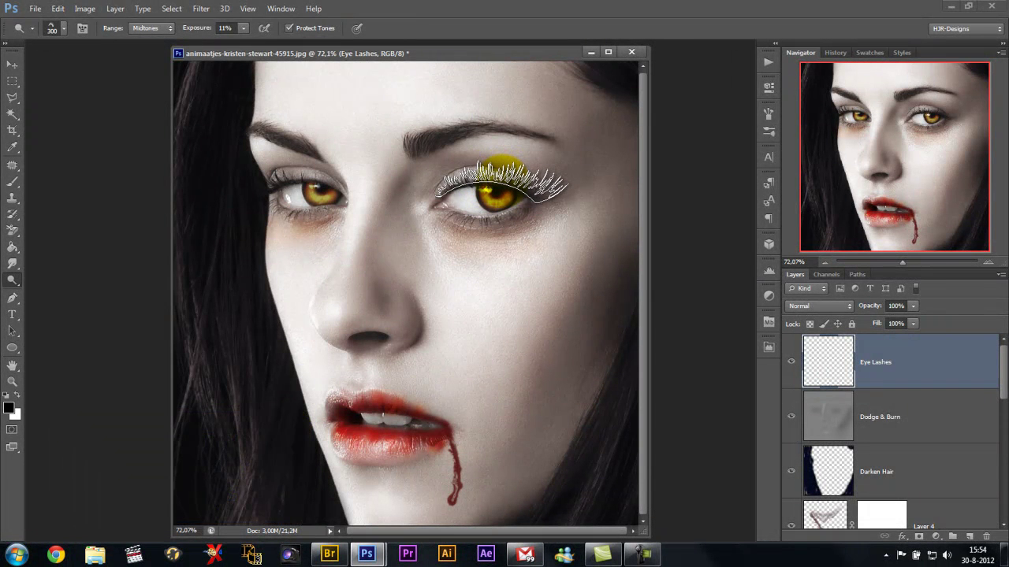
key(bracketright)
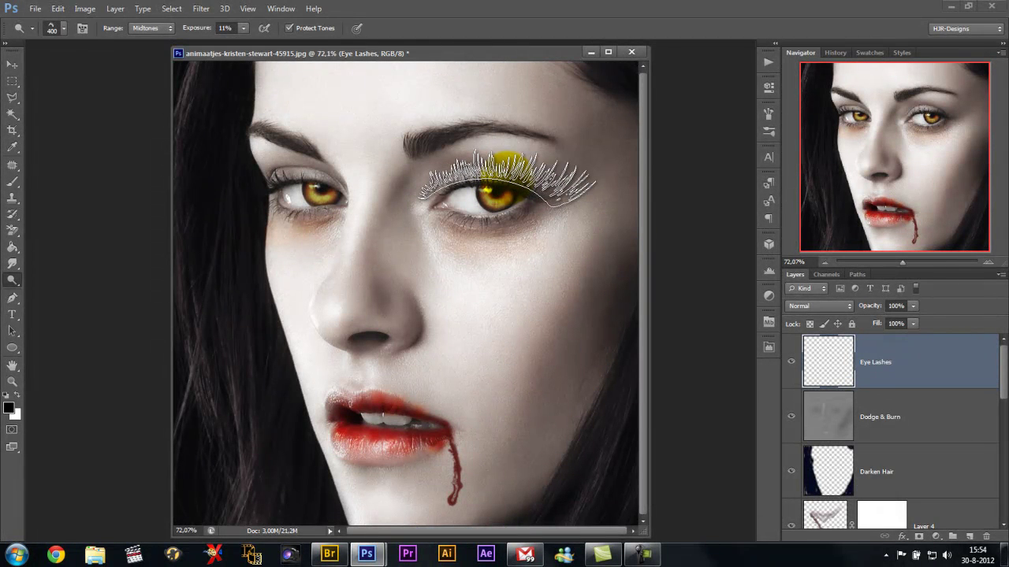
key(bracketleft)
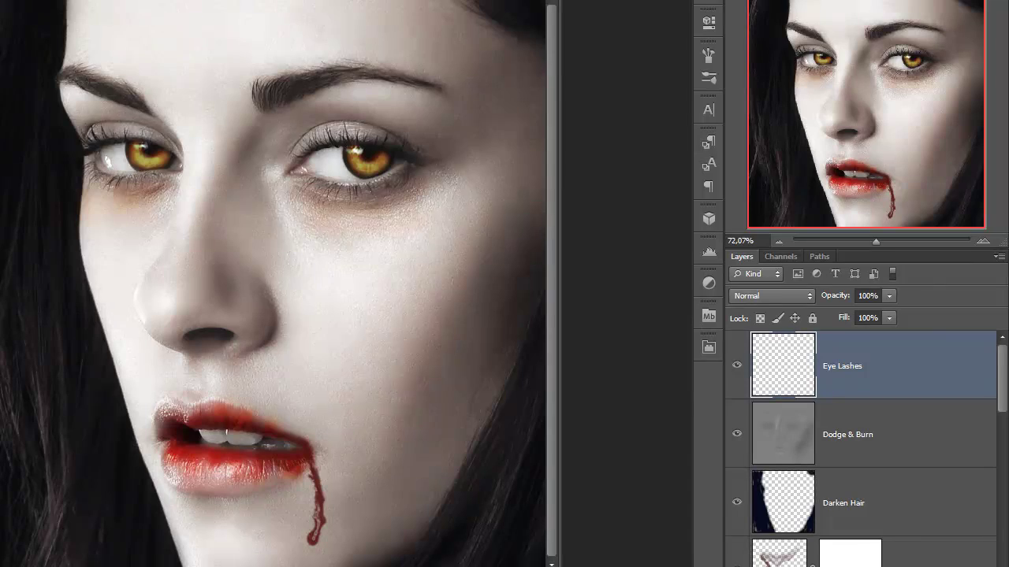
Switch to eyelash brush 1007, shrink it, and stamp lashes on the right eye's upper lid.
right_click(243, 124)
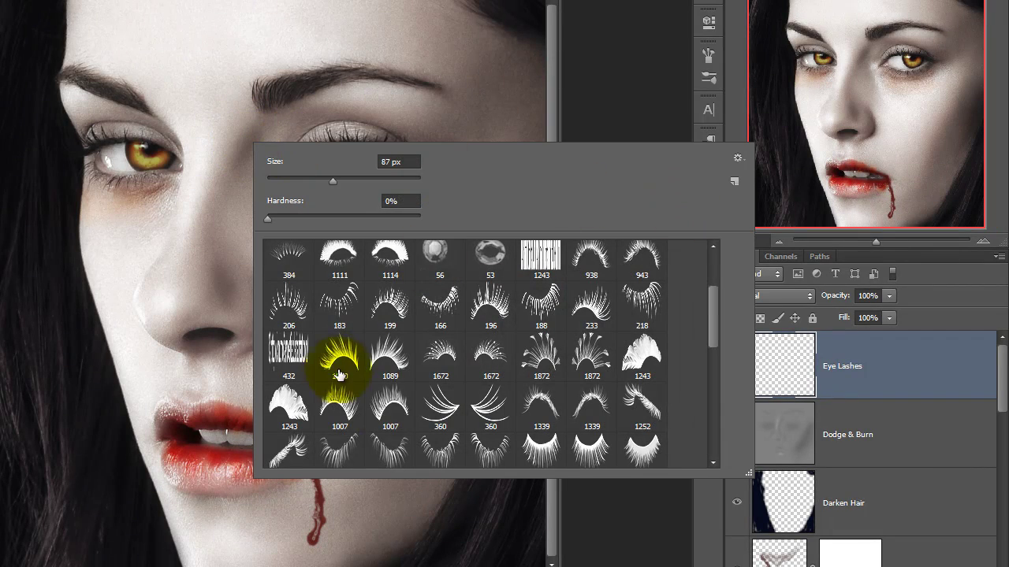
click(356, 409)
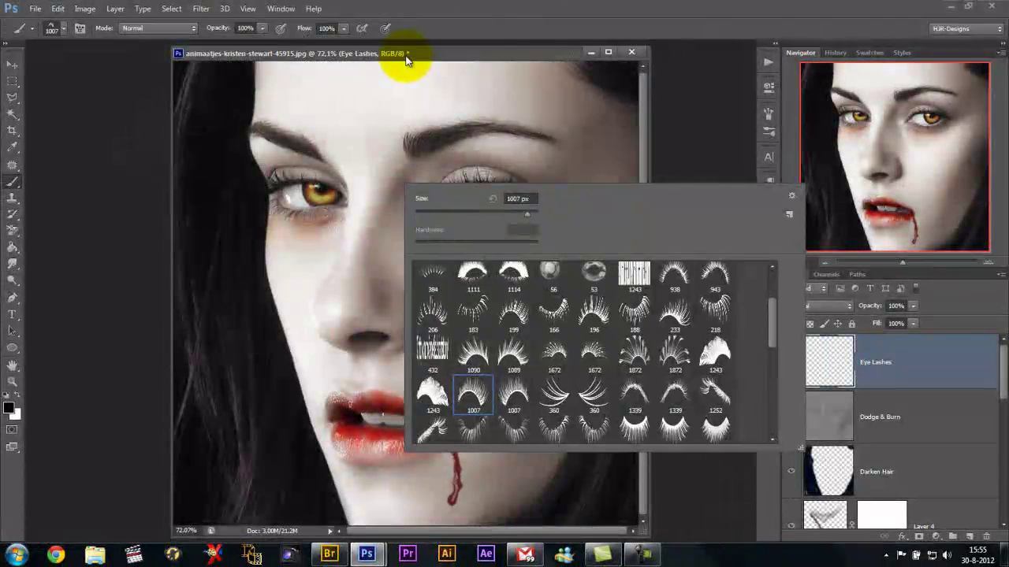
key(Return)
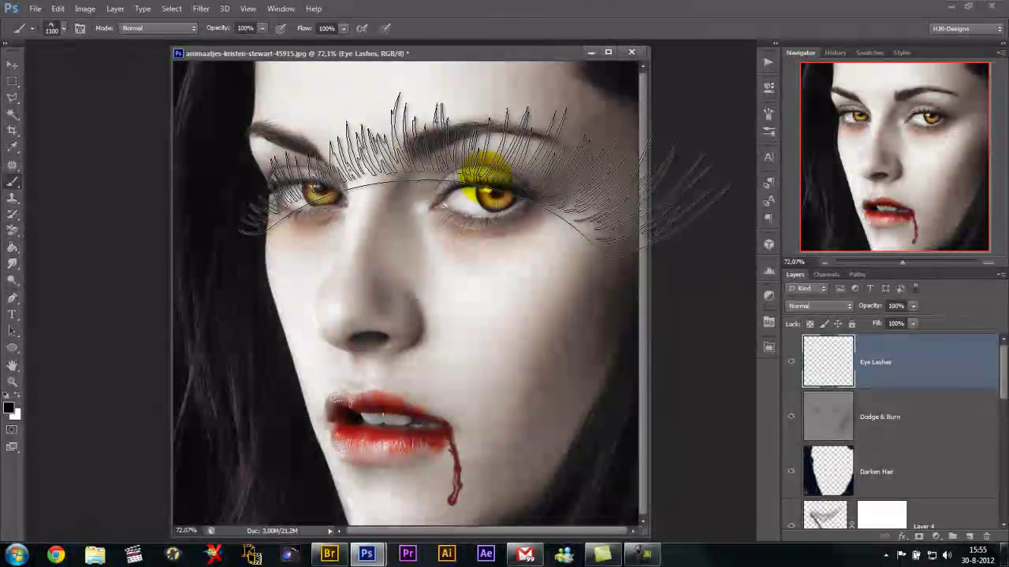
key(bracketleft)
key(bracketleft)
key(bracketleft)
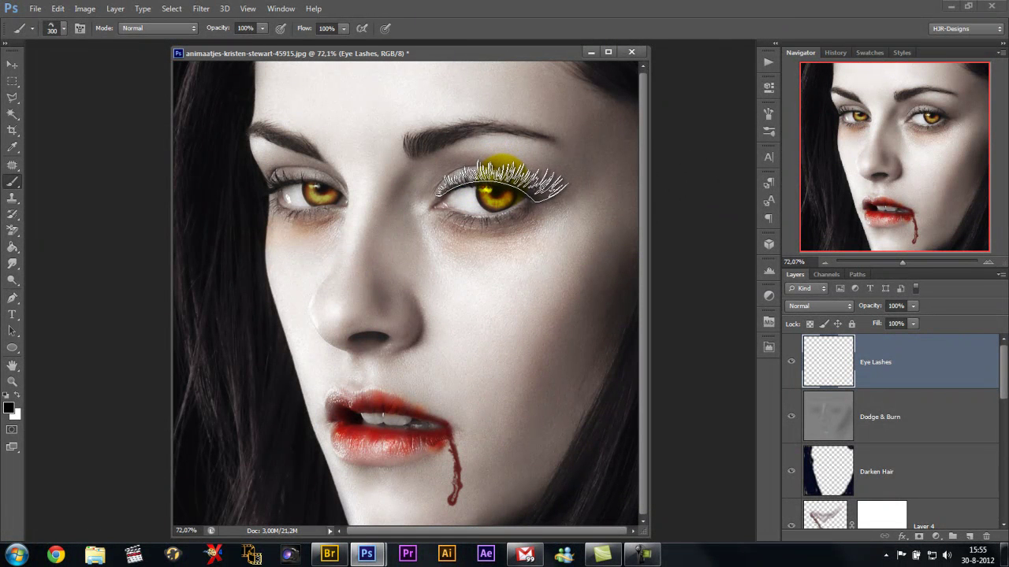
click(500, 180)
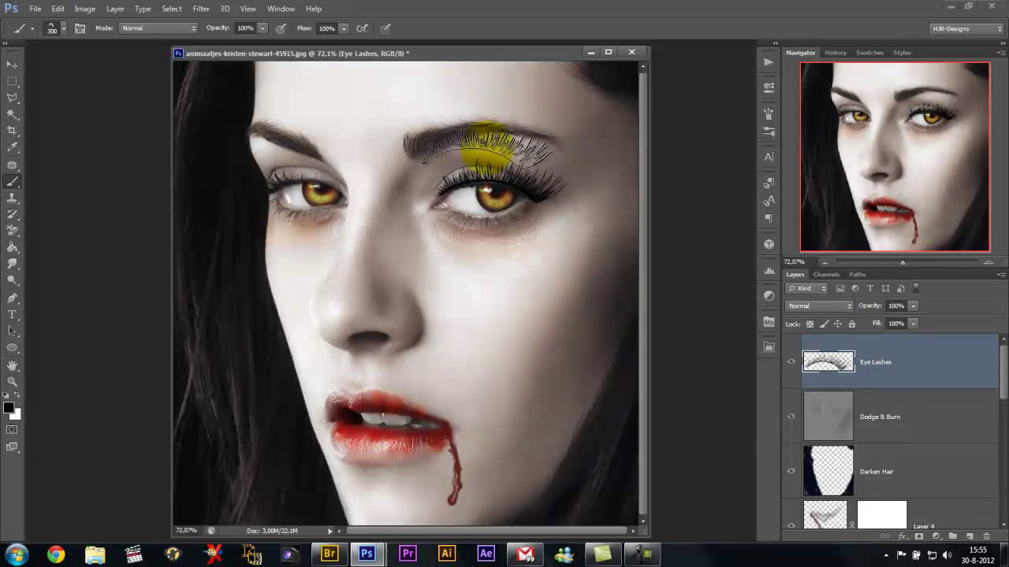
Free-transform the lashes, rotating them about -1.4° and shifting them onto the lid.
click(60, 11)
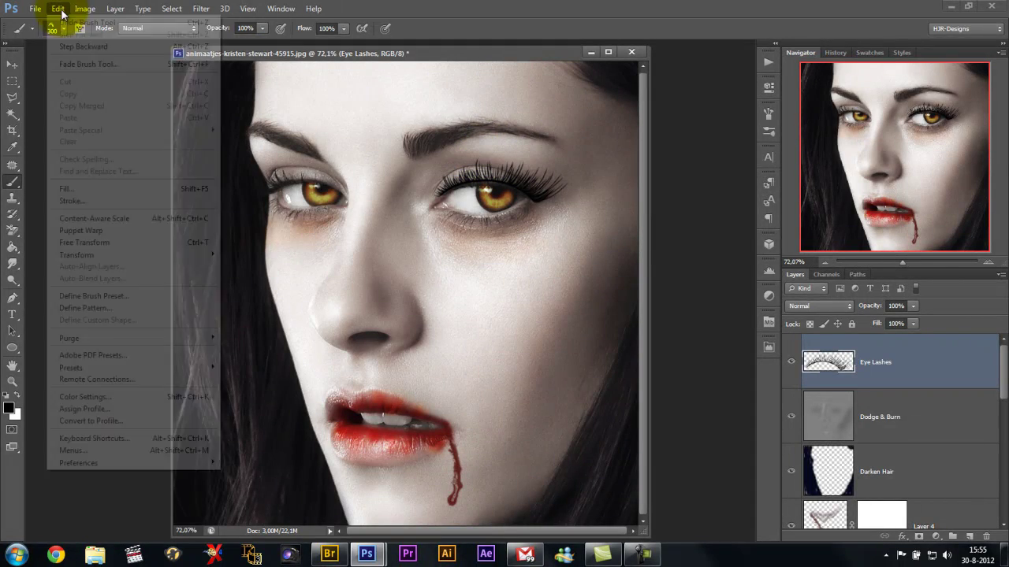
mouse_move(148, 279)
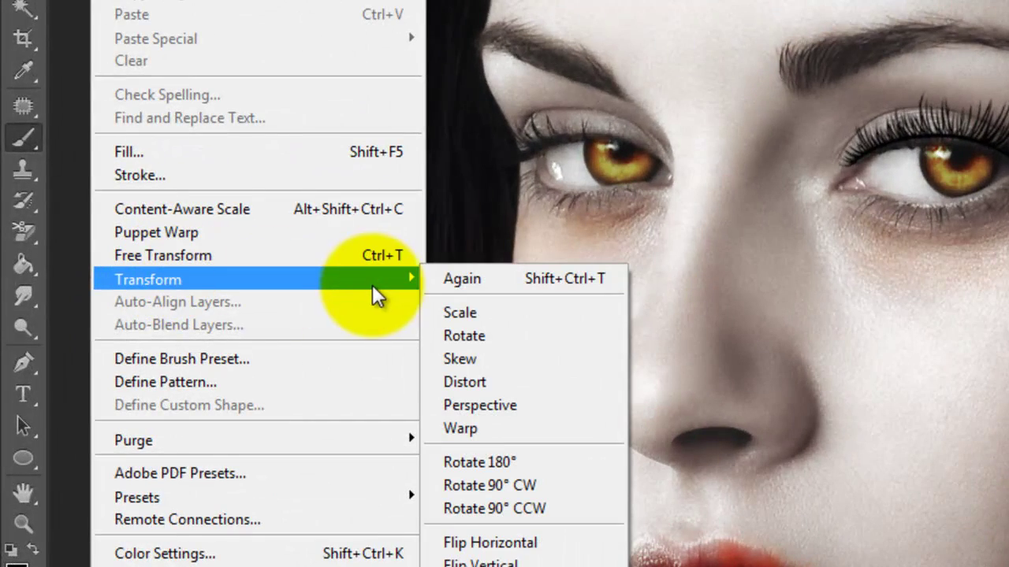
click(271, 255)
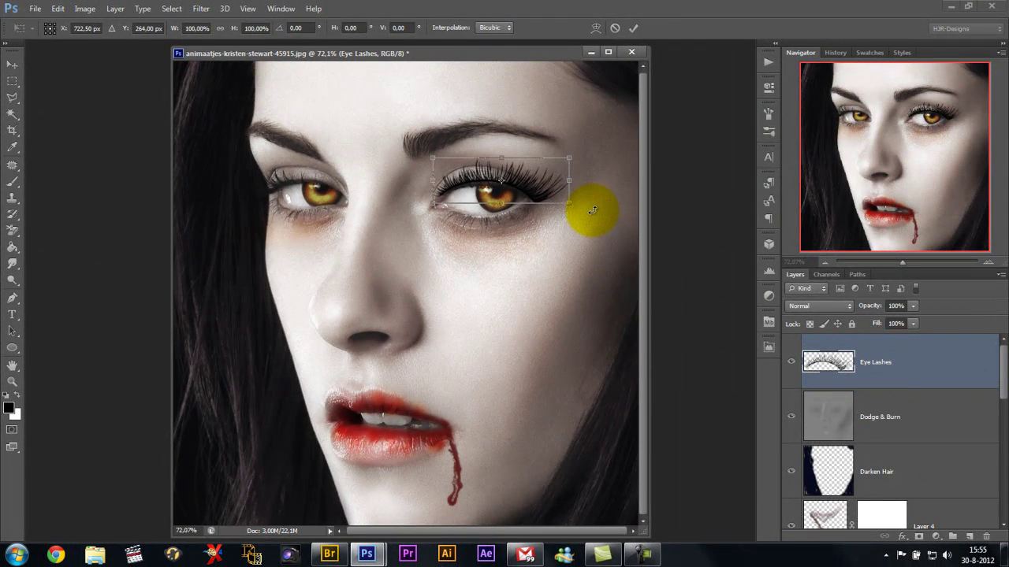
drag(593, 210, 590, 208)
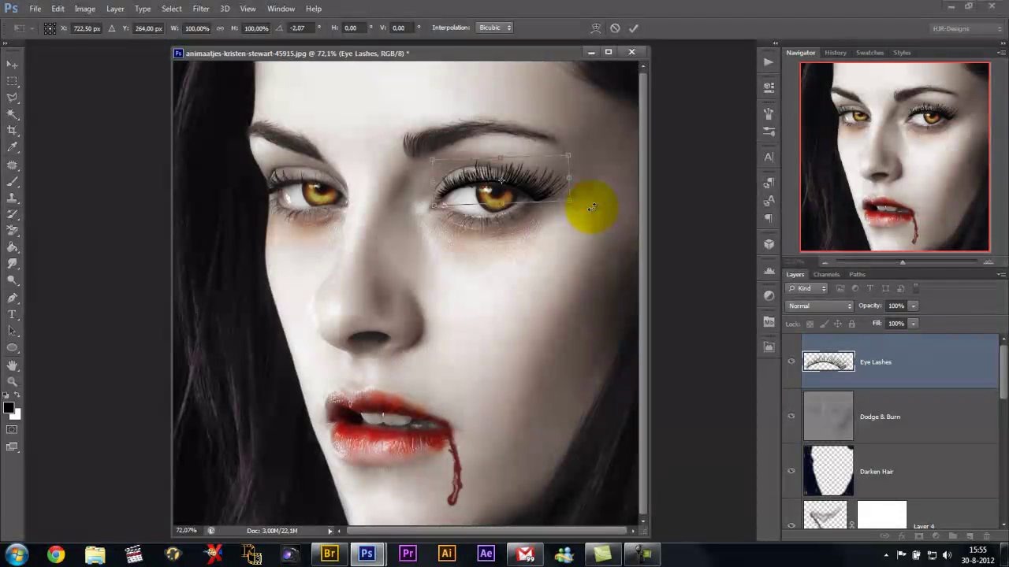
drag(496, 198, 496, 191)
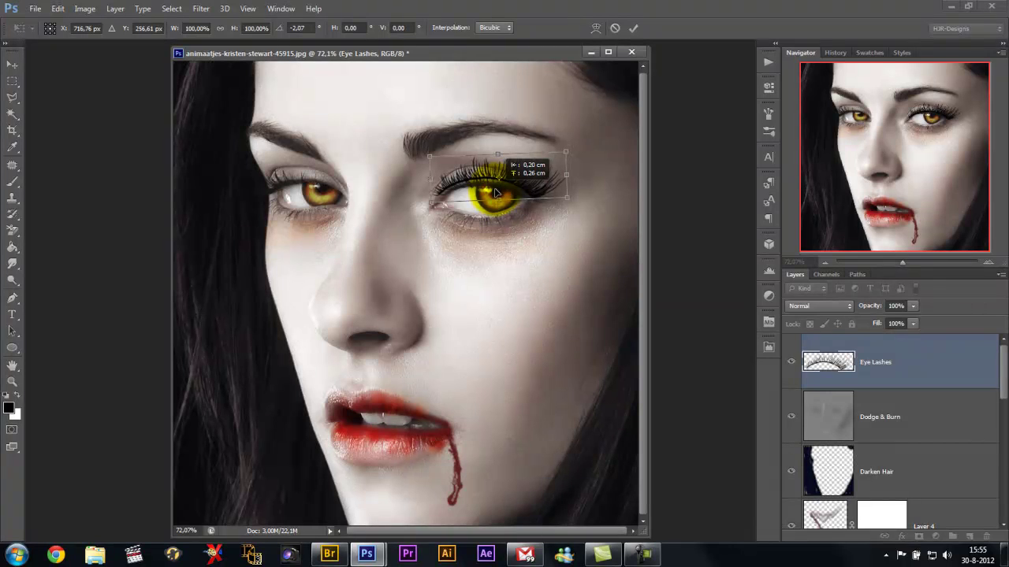
Turn off View snapping and drag the lashes down onto the lash line.
click(248, 8)
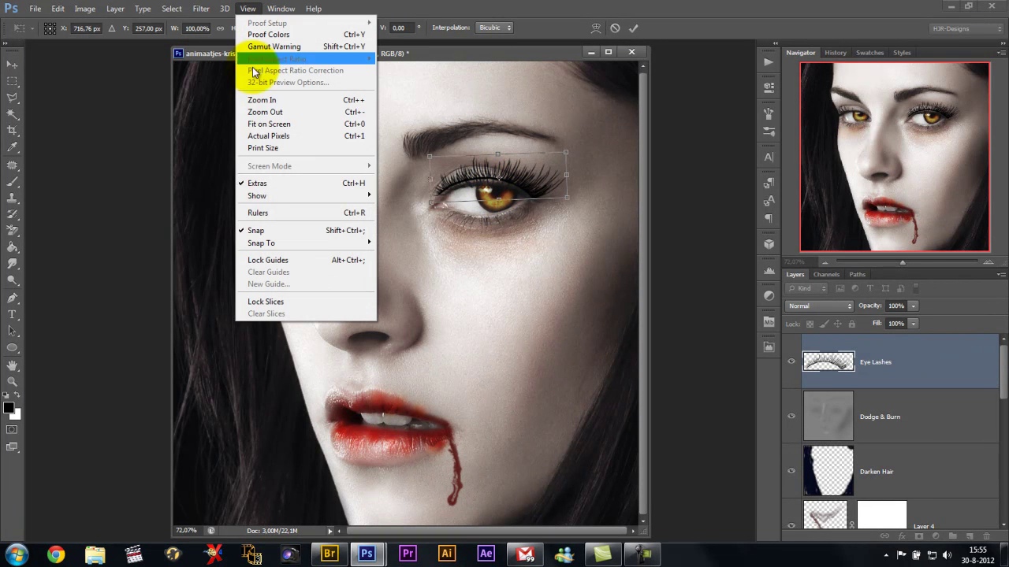
click(260, 230)
click(249, 9)
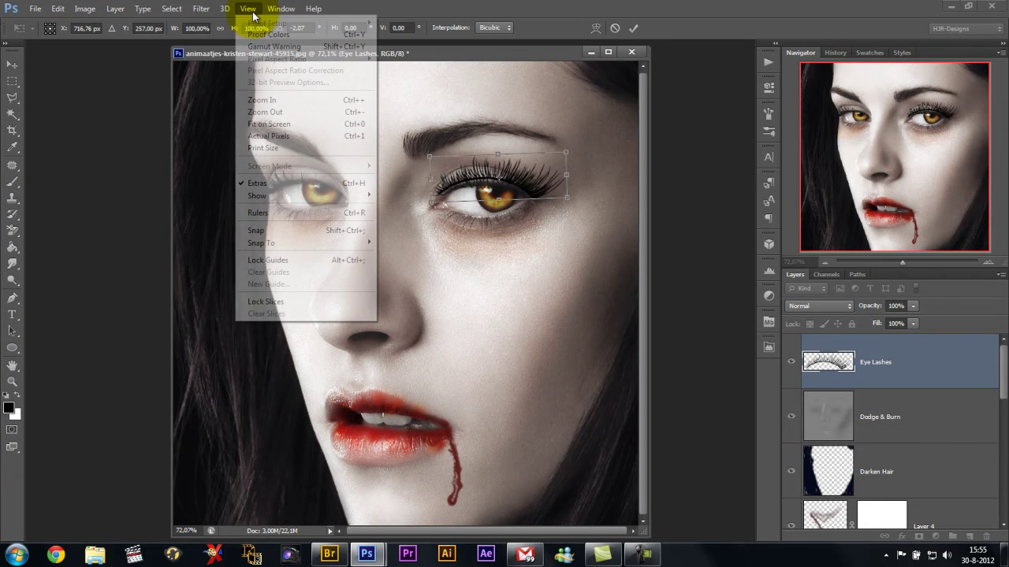
click(548, 50)
drag(541, 183, 535, 177)
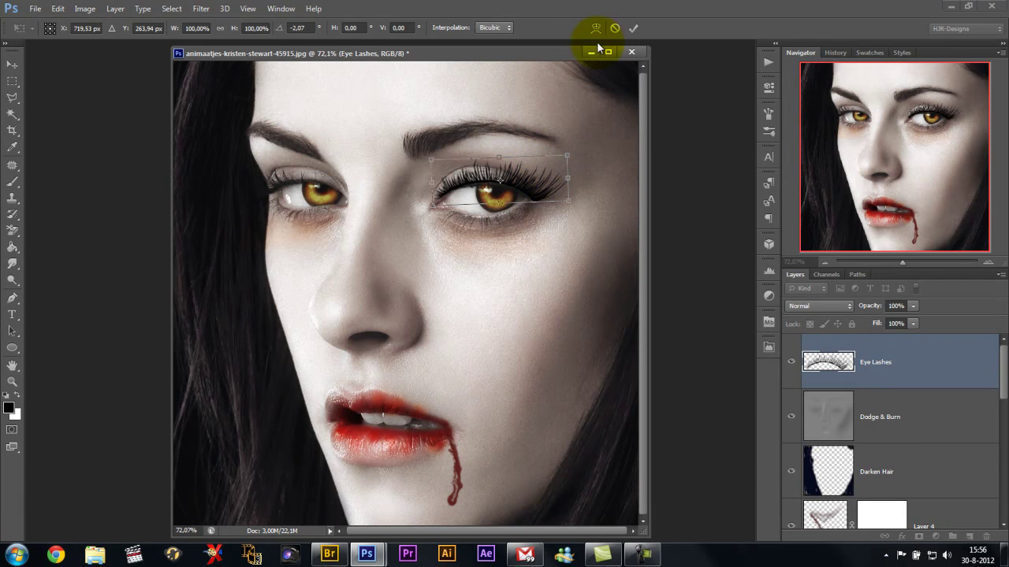
Commit the transform and nudge the eyelashes into place with the Move tool.
click(635, 29)
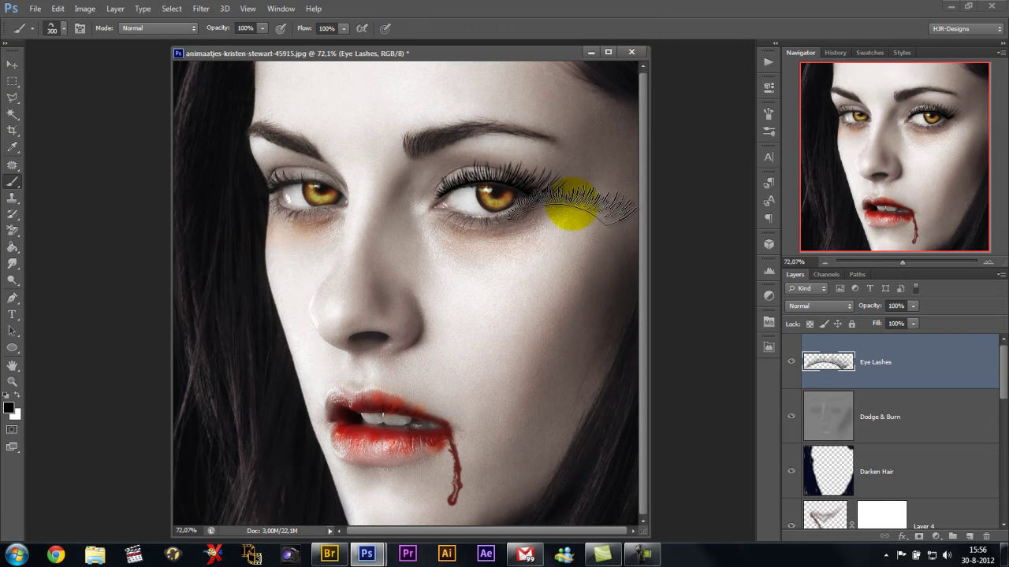
key(b)
click(12, 69)
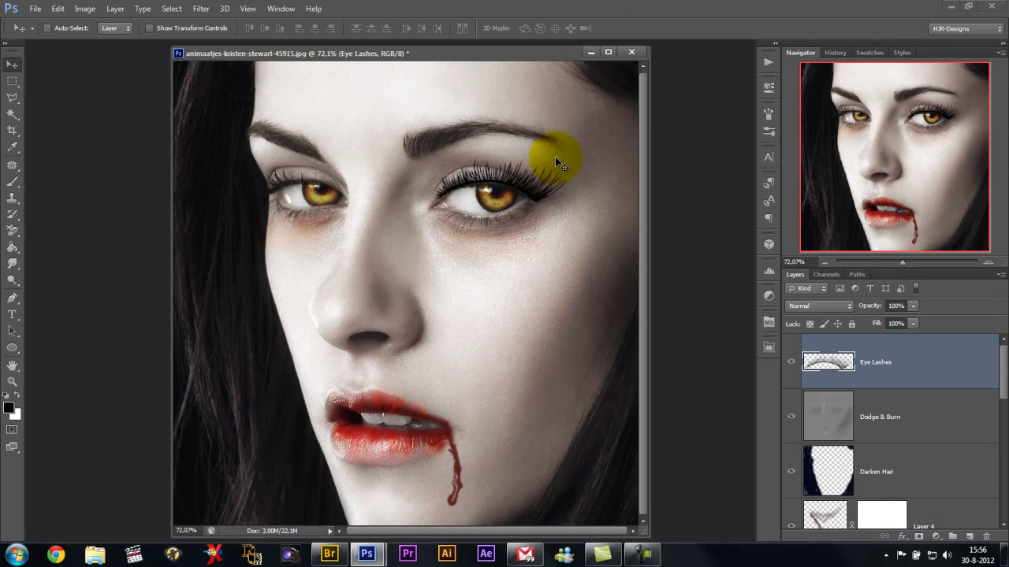
drag(516, 181, 518, 181)
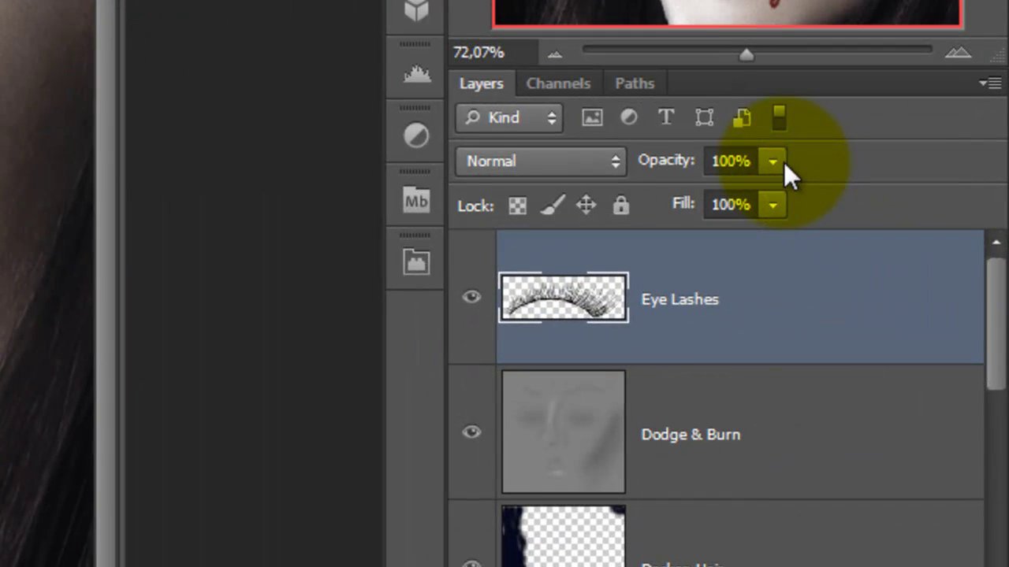
Fade the Eye Lashes layer to 29% opacity and toggle its visibility to compare.
click(778, 164)
drag(774, 197, 661, 190)
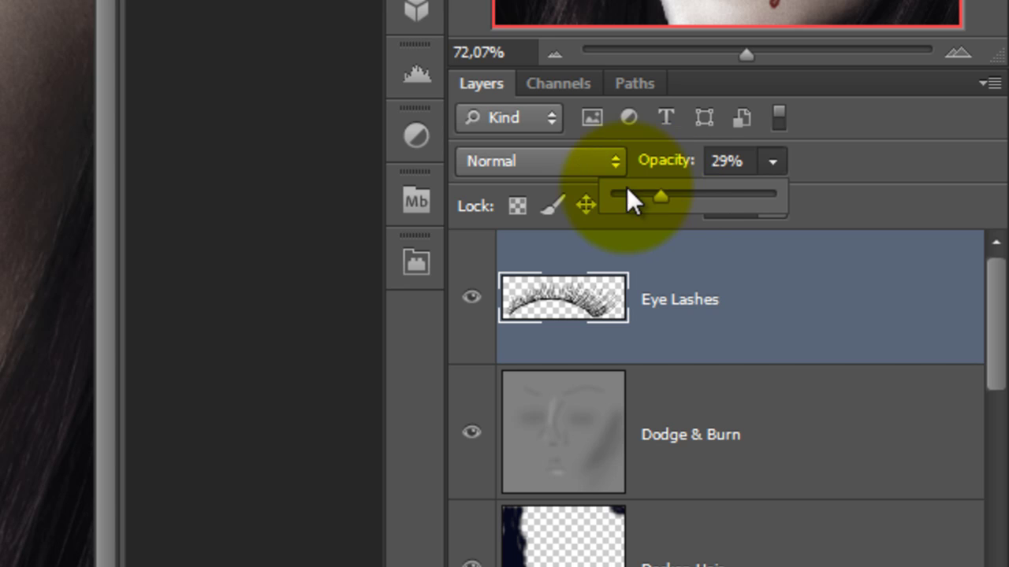
click(471, 299)
click(473, 300)
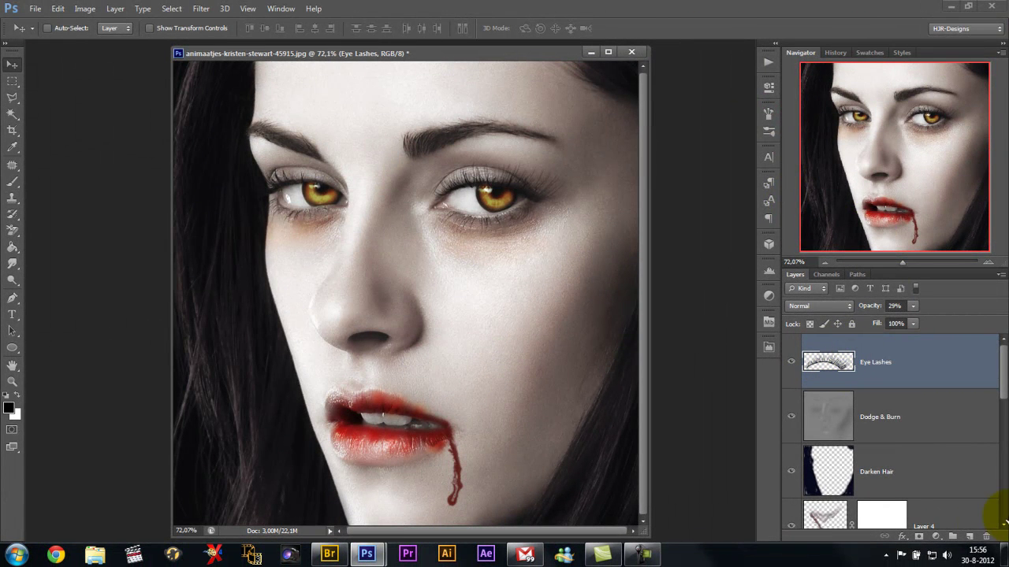
On new Layer 5, stamp a smaller eyelash set over the left eye and lower opacity toward 37%.
click(971, 537)
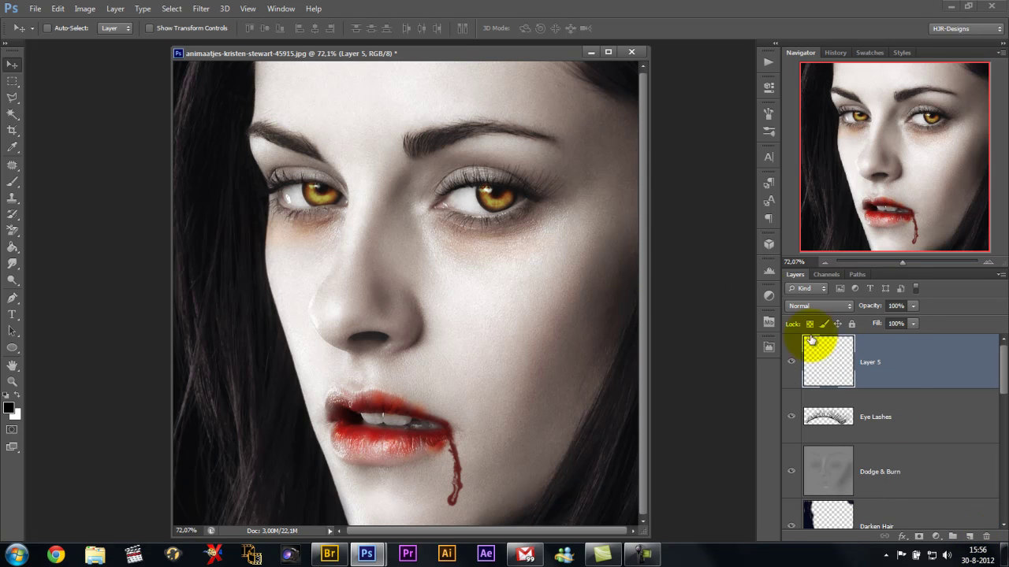
click(12, 180)
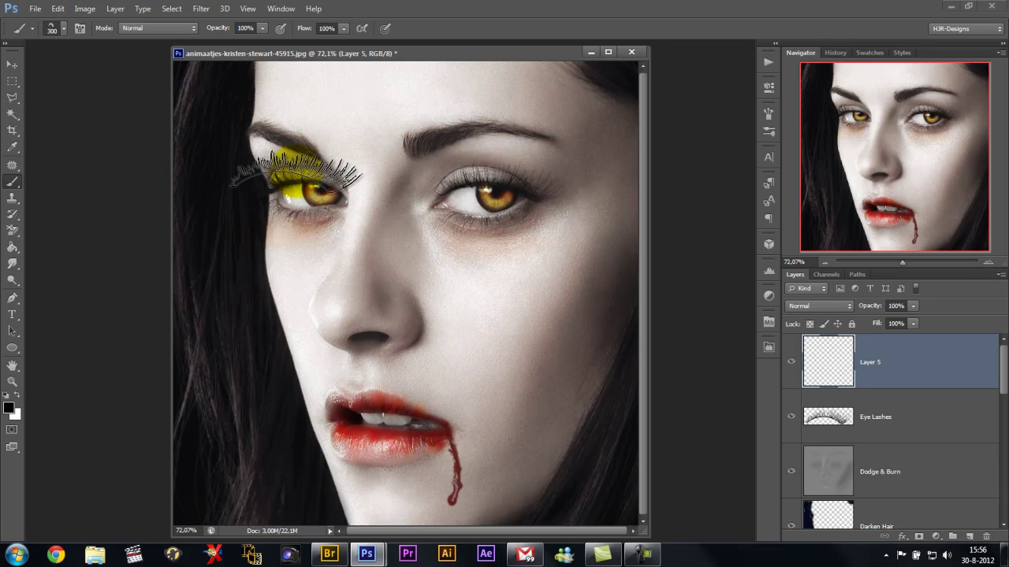
right_click(432, 183)
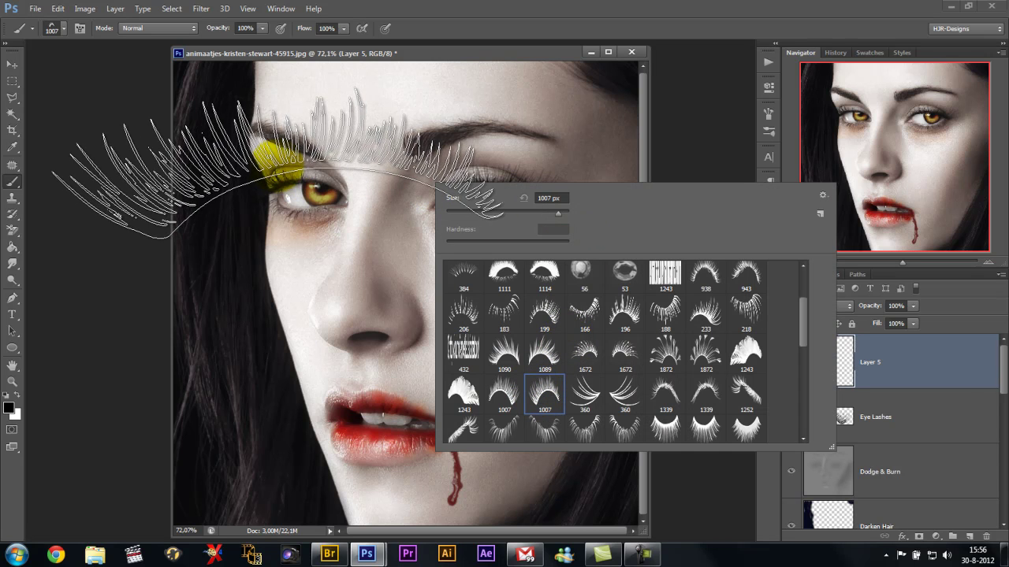
click(362, 57)
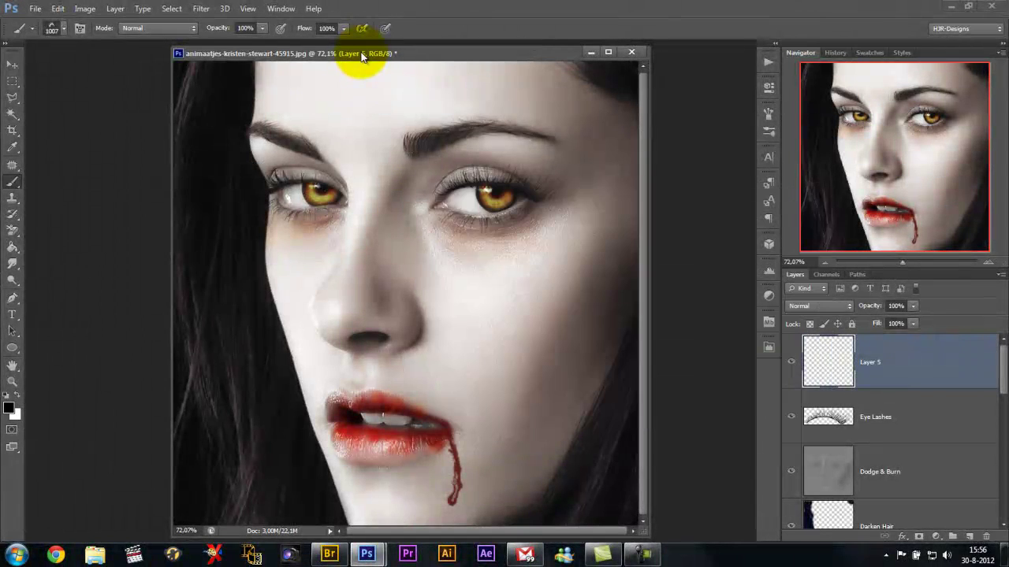
key(bracketleft)
key(bracketleft)
key(bracketleft)
key(bracketleft)
key(bracketleft)
key(bracketleft)
key(bracketleft)
key(bracketleft)
key(bracketleft)
key(bracketleft)
key(bracketleft)
key(bracketleft)
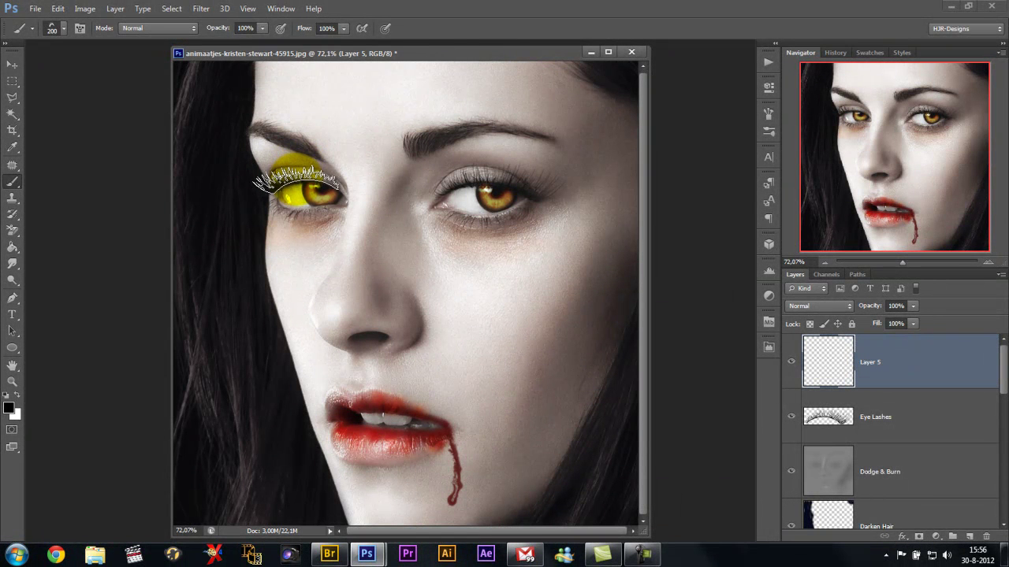
click(297, 179)
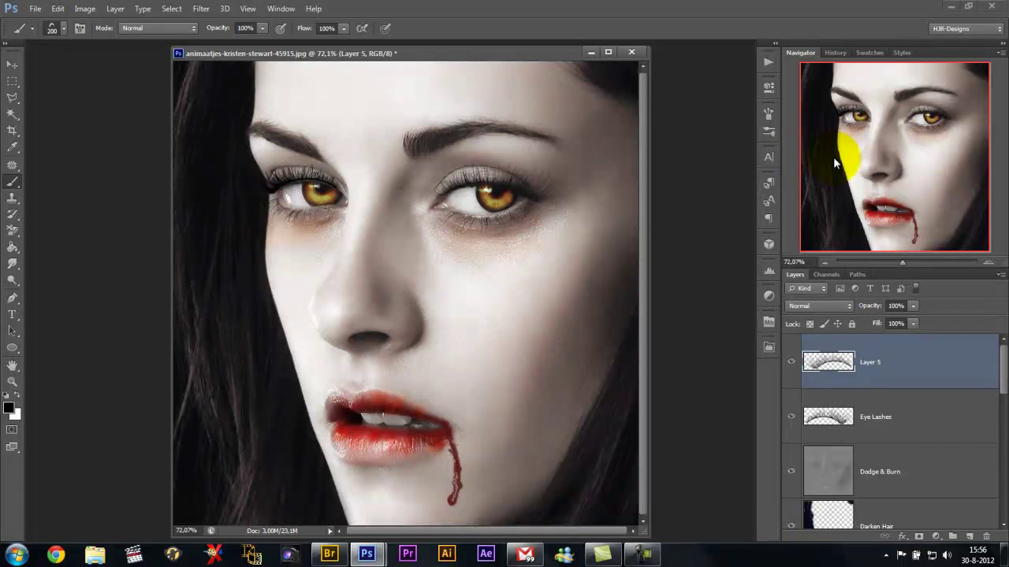
mouse_move(851, 346)
mouse_down()
mouse_move(828, 399)
mouse_move(833, 383)
mouse_up()
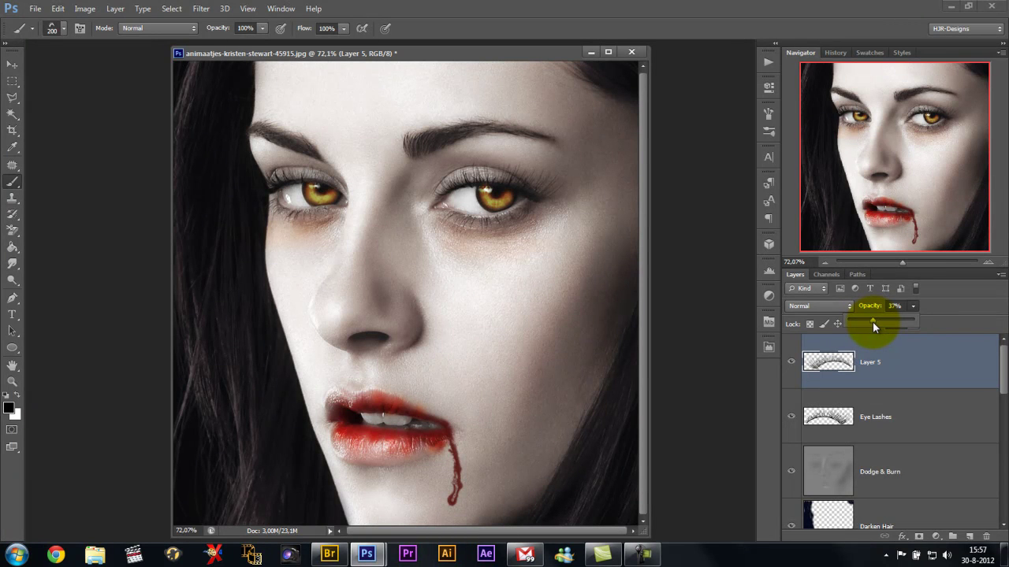
Set Layer 5's opacity to 29% and toggle its visibility to compare.
click(833, 402)
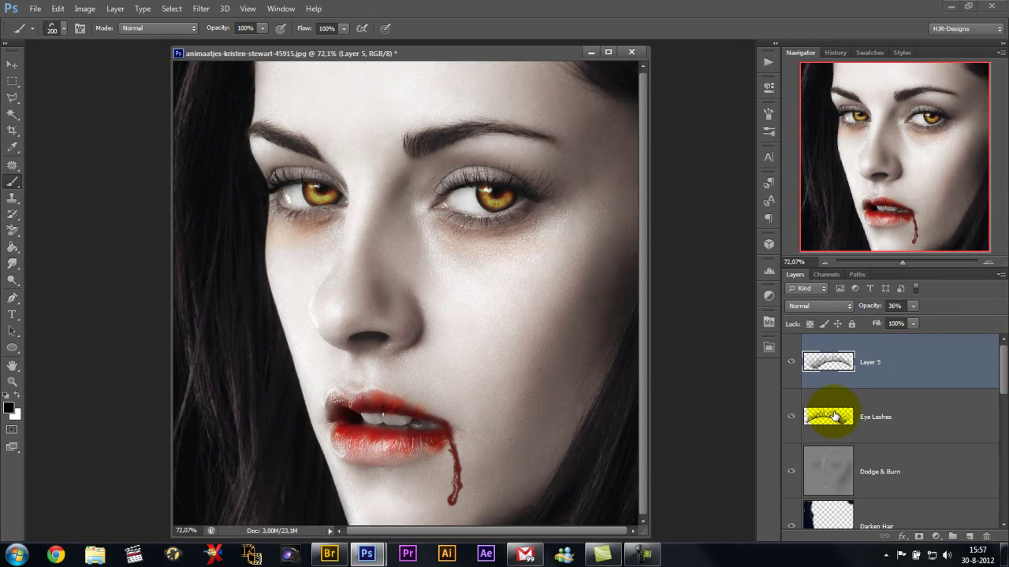
click(837, 359)
click(912, 306)
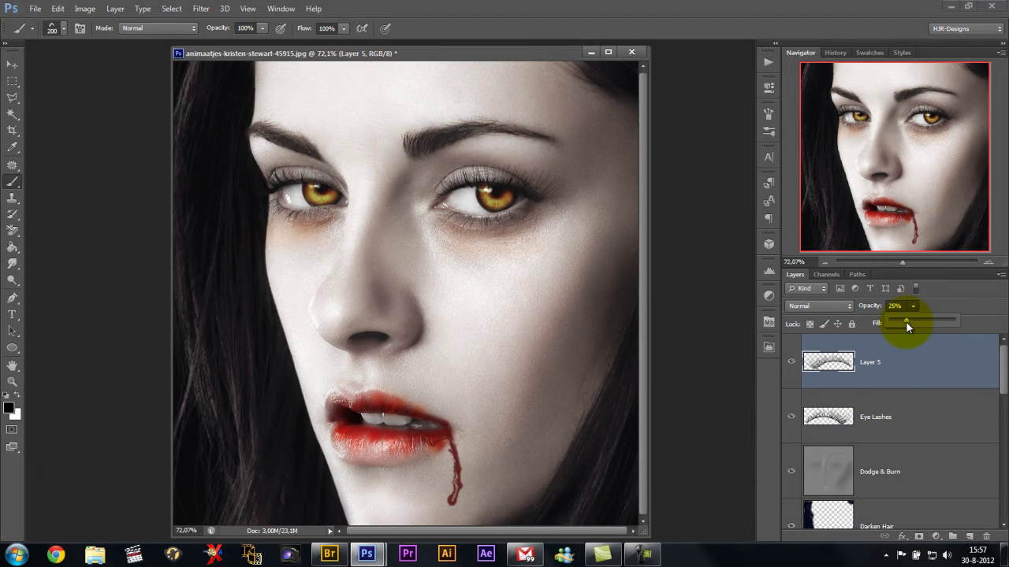
drag(908, 321, 909, 321)
click(791, 361)
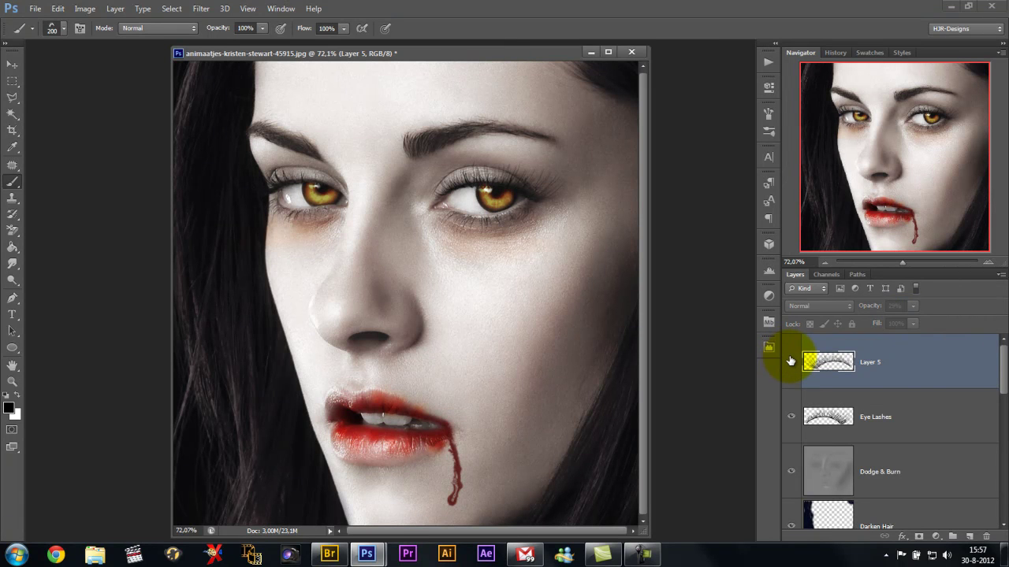
click(790, 361)
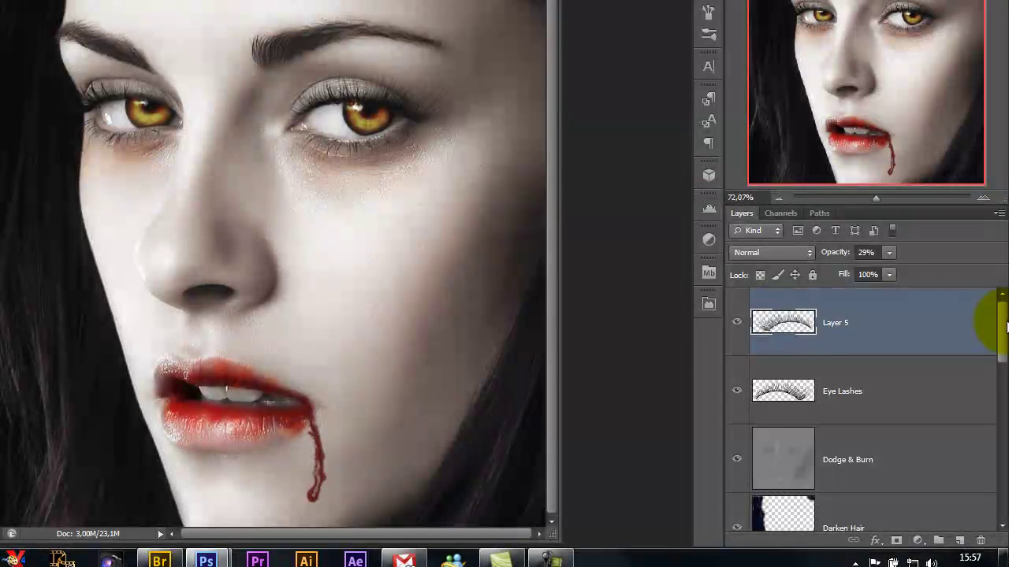
Scroll the Layers panel and select the Background copy layer.
drag(1001, 319, 1006, 498)
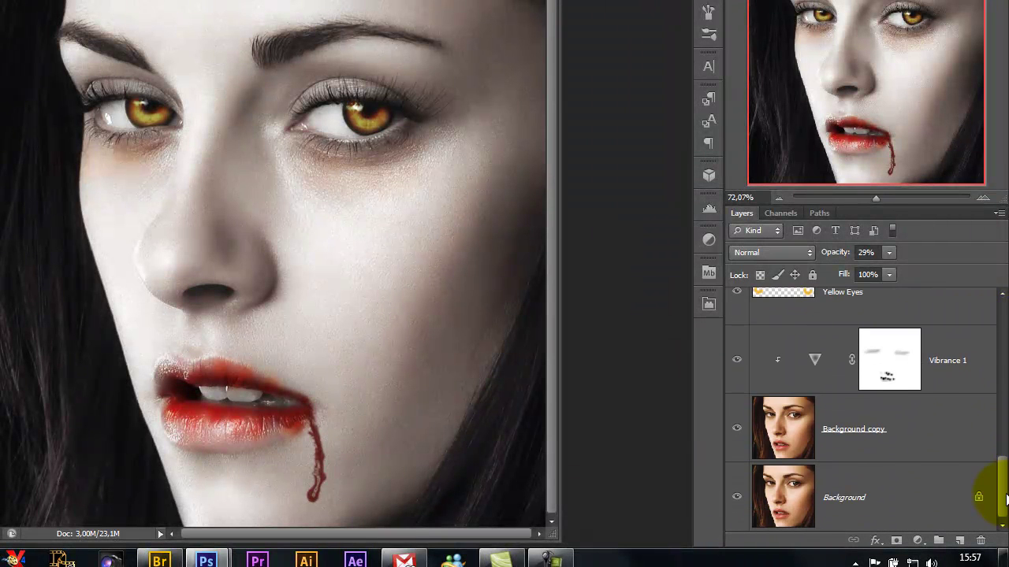
drag(1006, 498, 998, 326)
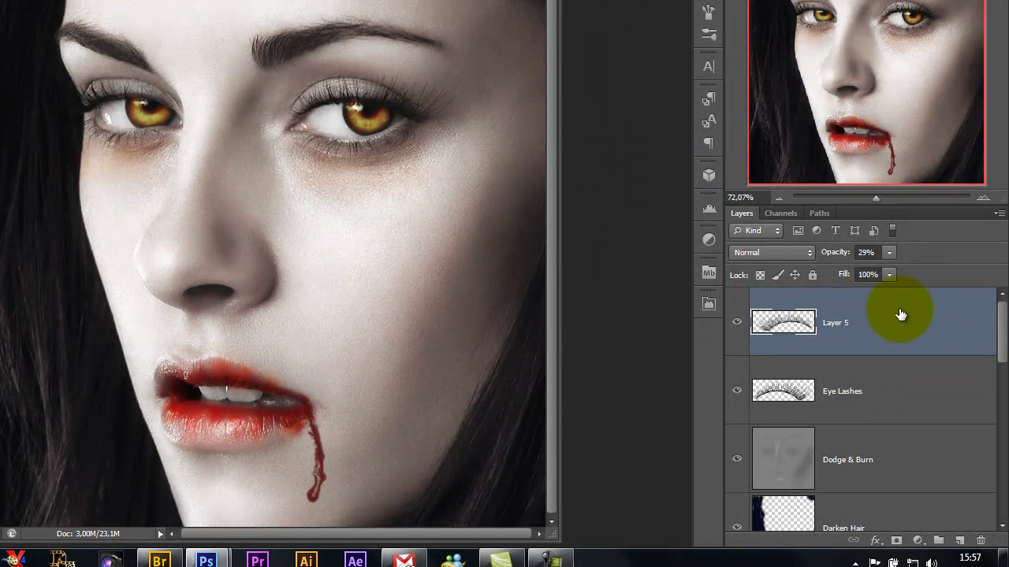
drag(999, 322, 995, 473)
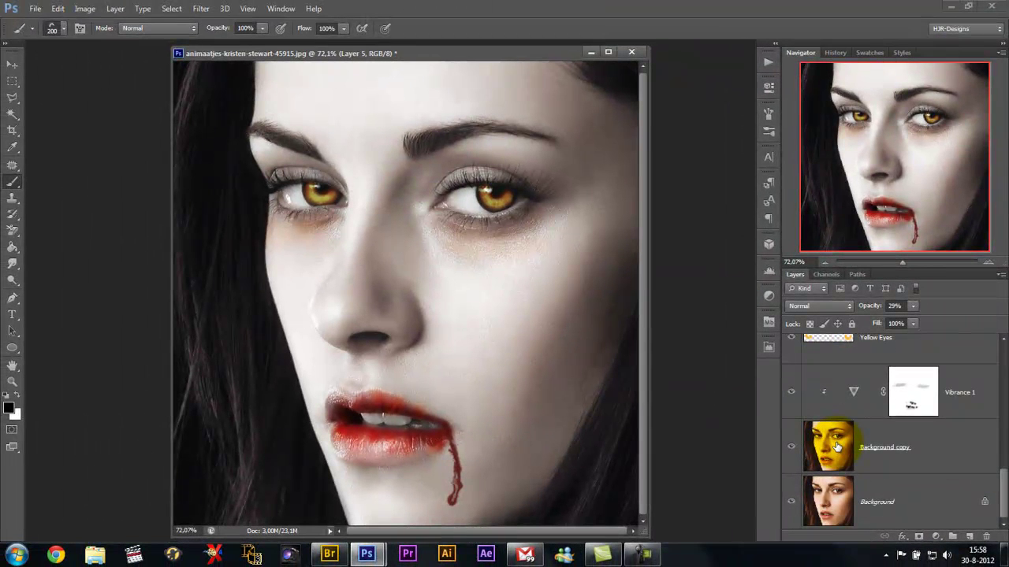
click(837, 447)
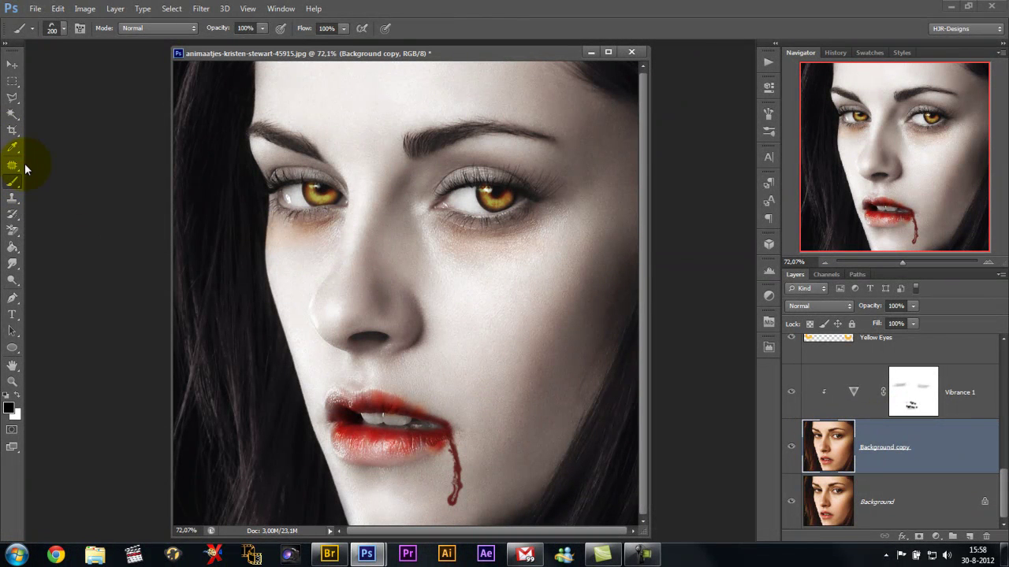
Duplicate the original Background layer into Background copy 2.
scroll(991, 355, up, 5)
click(992, 339)
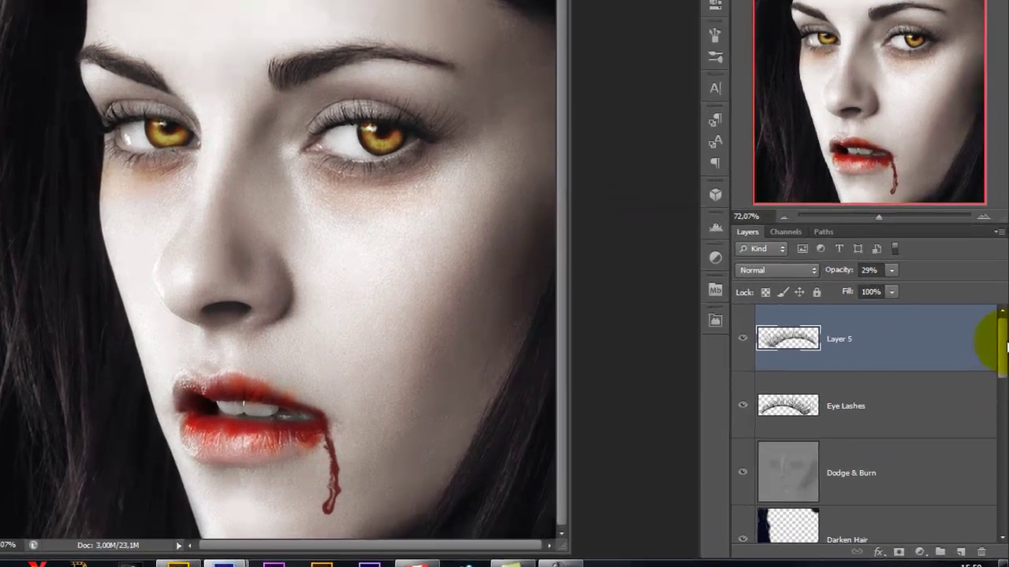
drag(1001, 340, 1001, 511)
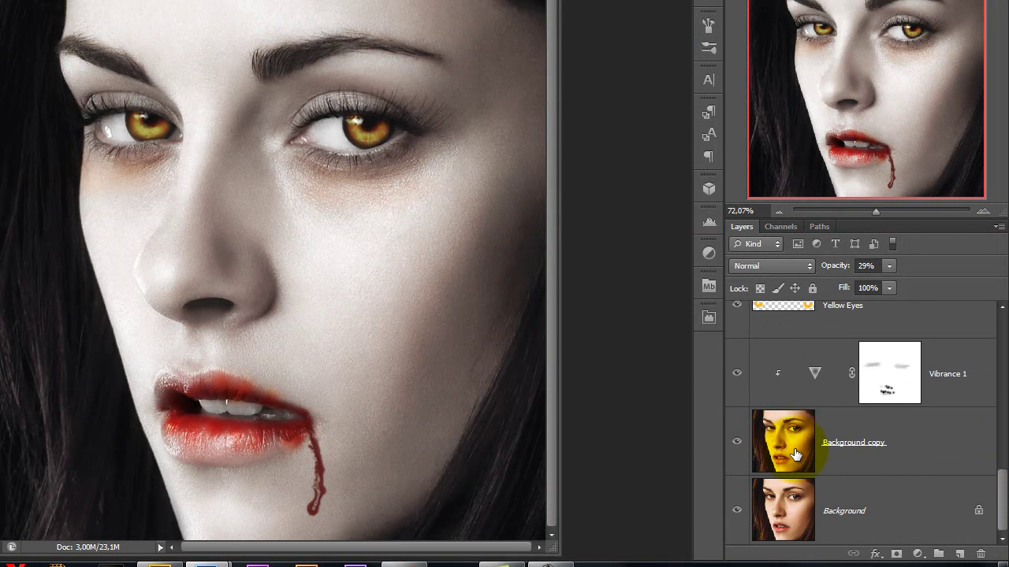
drag(792, 504, 959, 528)
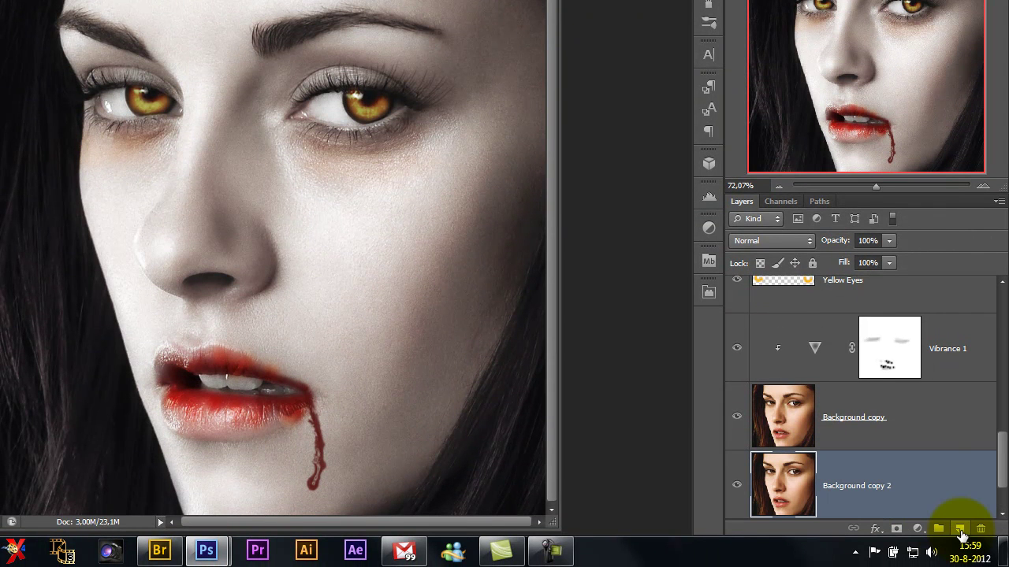
Draw an oval selection around the right eyebrow and hide Background copy.
scroll(1001, 469, down, 1)
scroll(1002, 462, down, 1)
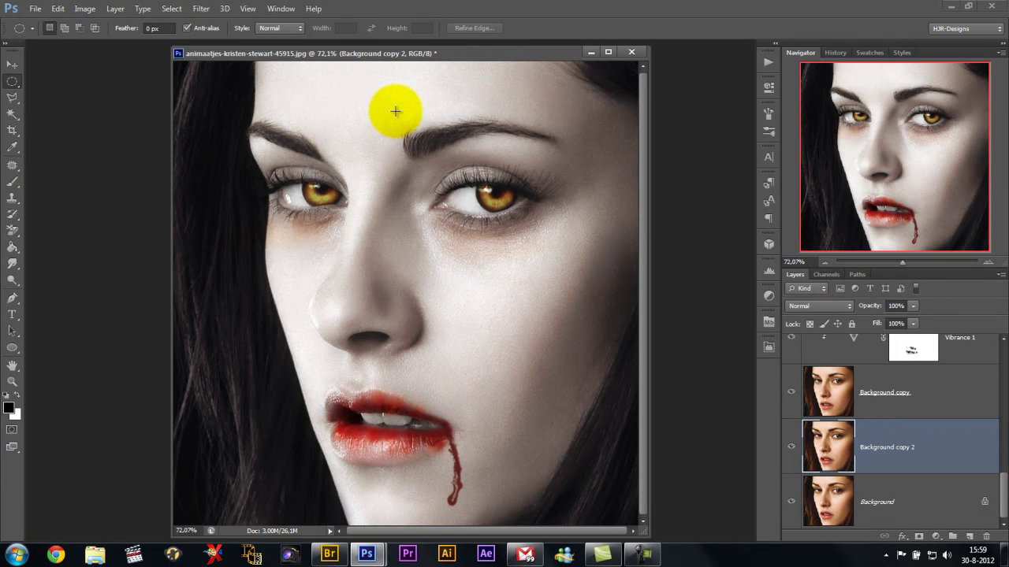
drag(395, 111, 568, 167)
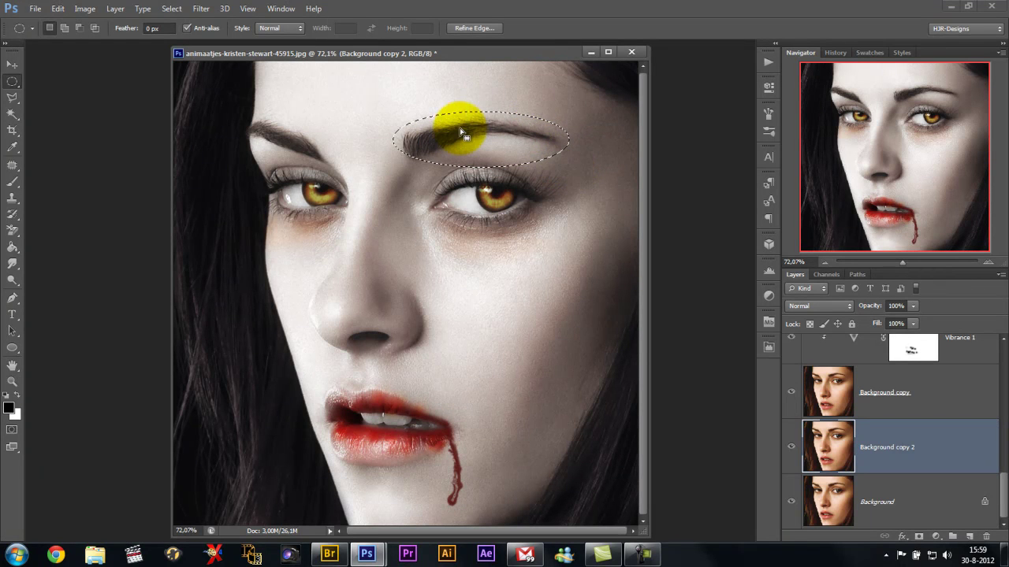
click(790, 394)
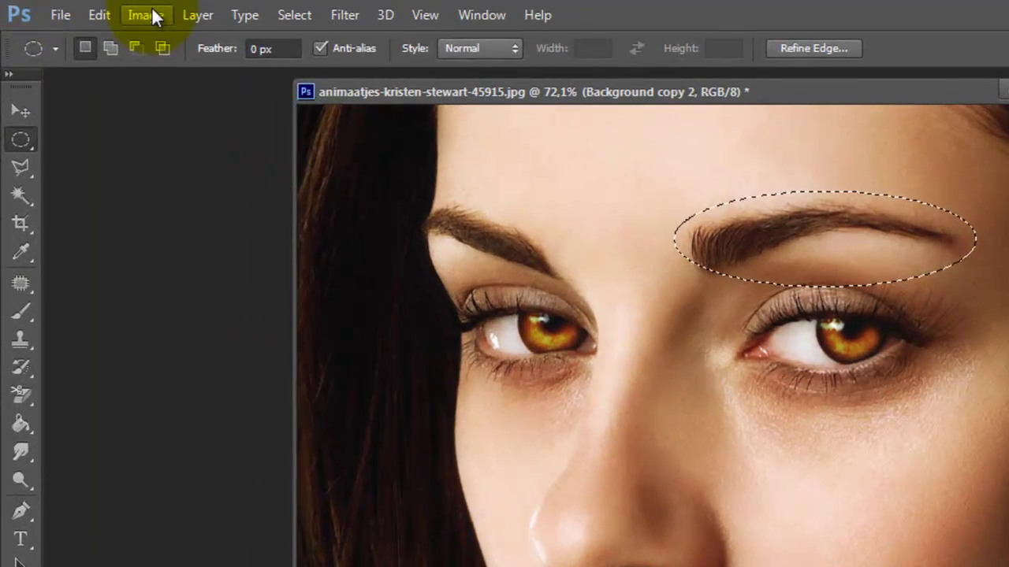
Warp the right eyebrow on Background copy 2 into a higher arch, then deselect.
click(148, 16)
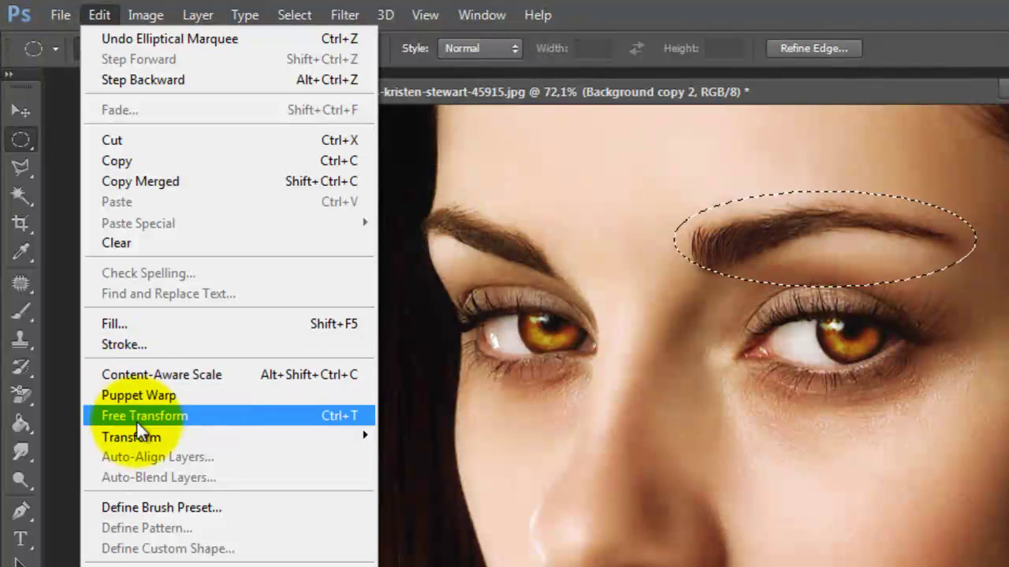
mouse_move(131, 437)
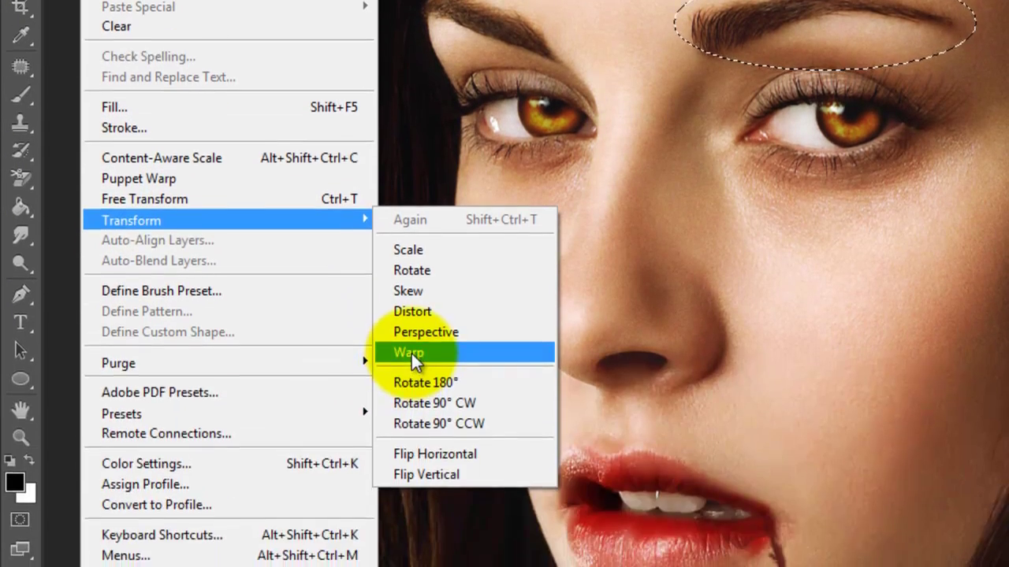
click(412, 354)
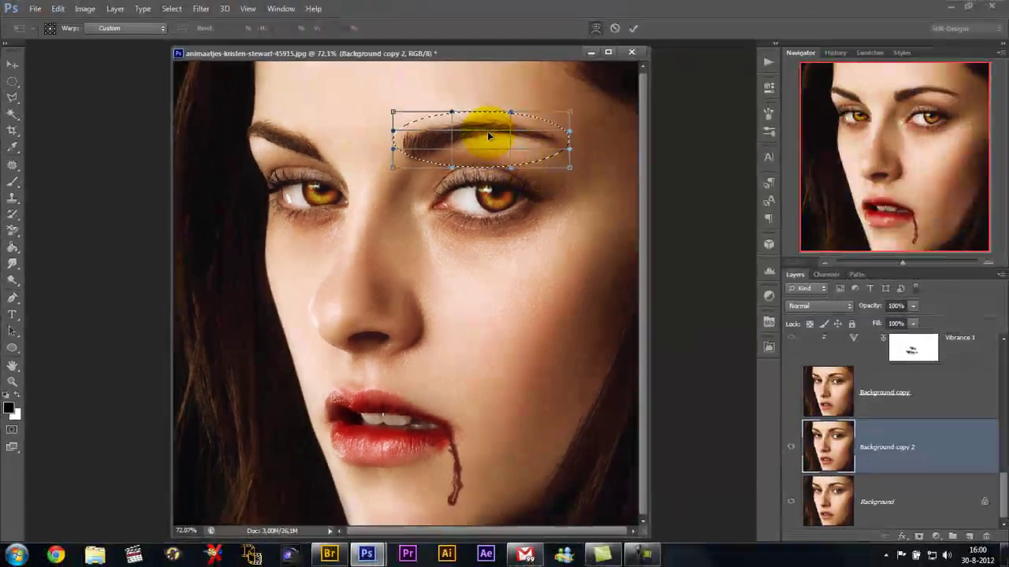
drag(487, 137, 484, 115)
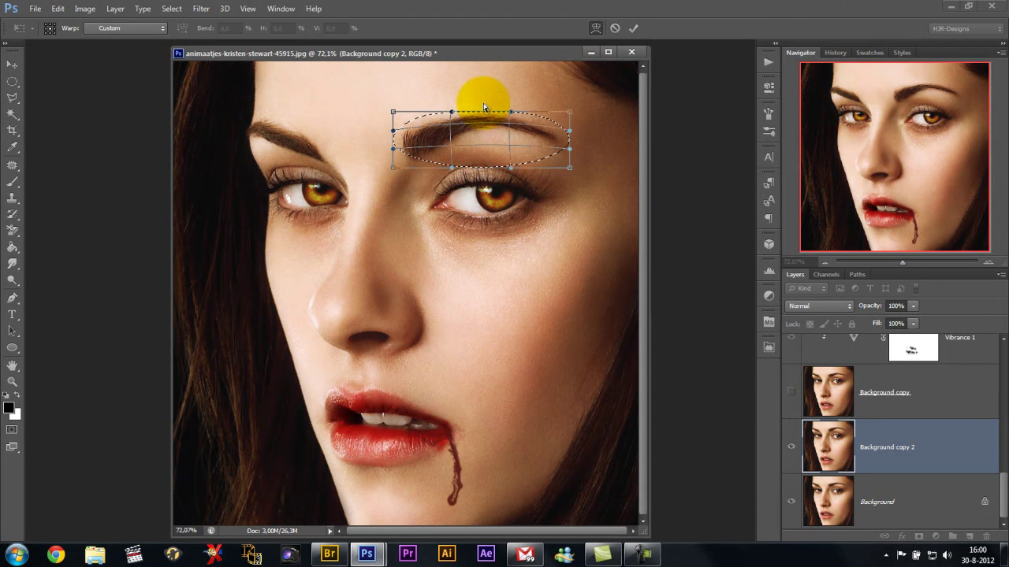
mouse_move(482, 112)
mouse_down()
mouse_move(478, 142)
mouse_move(438, 163)
mouse_move(483, 172)
mouse_up()
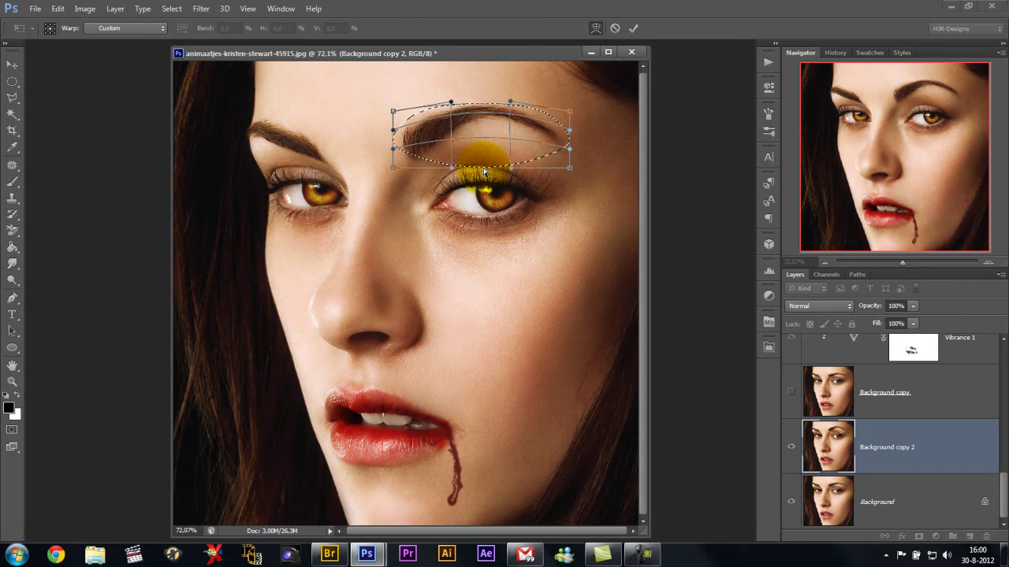
click(634, 30)
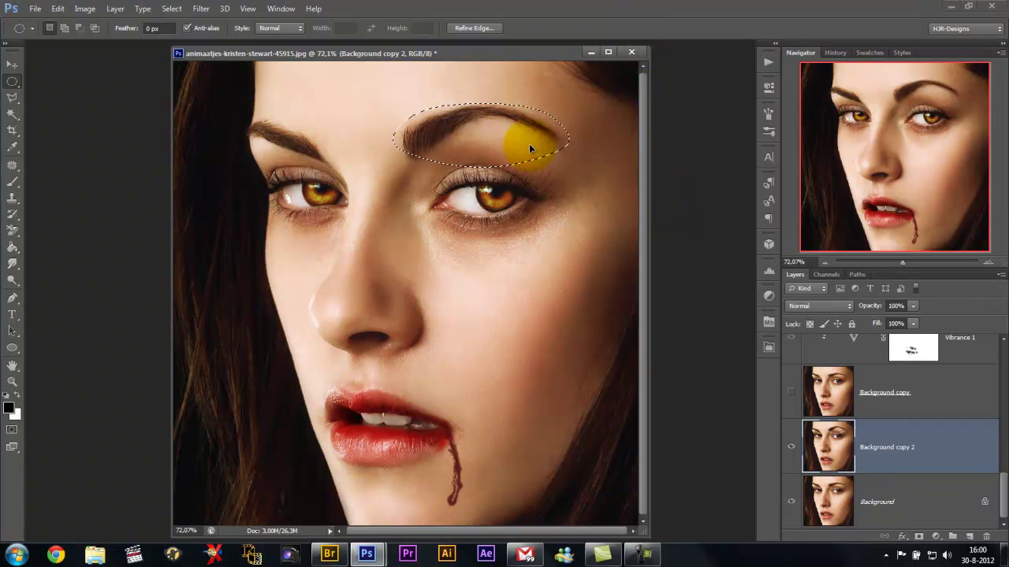
click(172, 9)
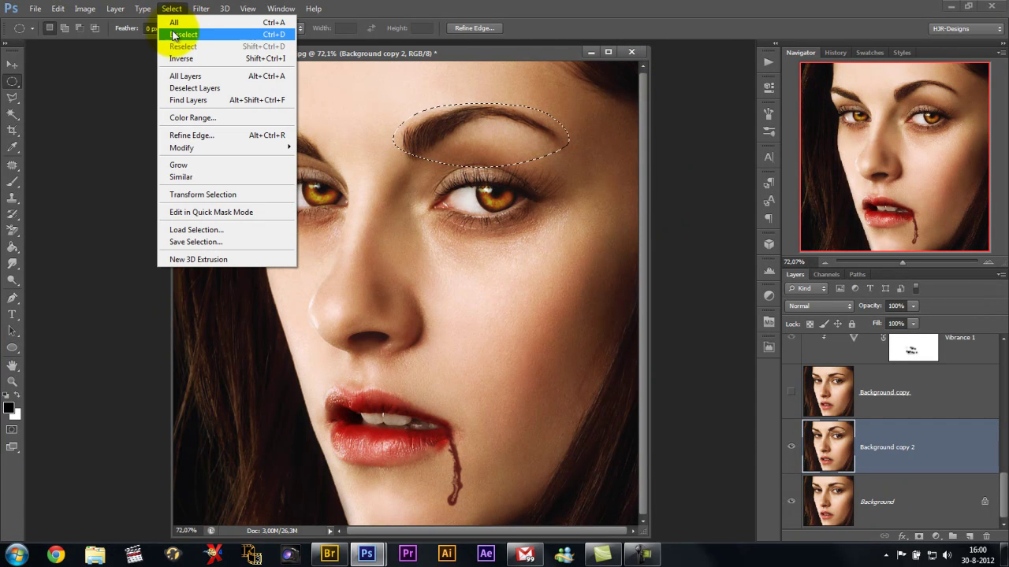
click(176, 31)
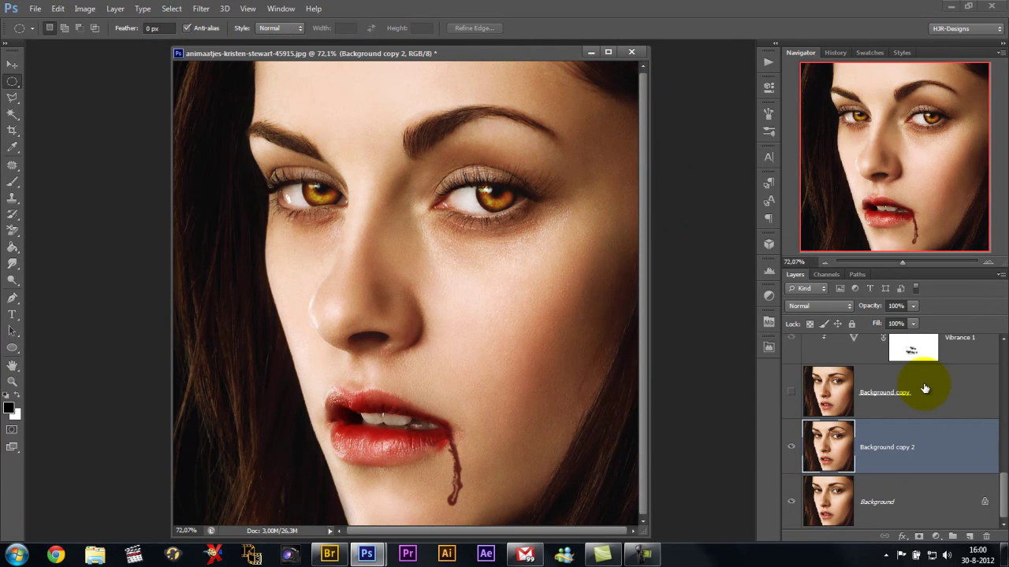
Show Background copy again, set Vibrance 1's clipping mask, and reselect Background copy.
click(793, 392)
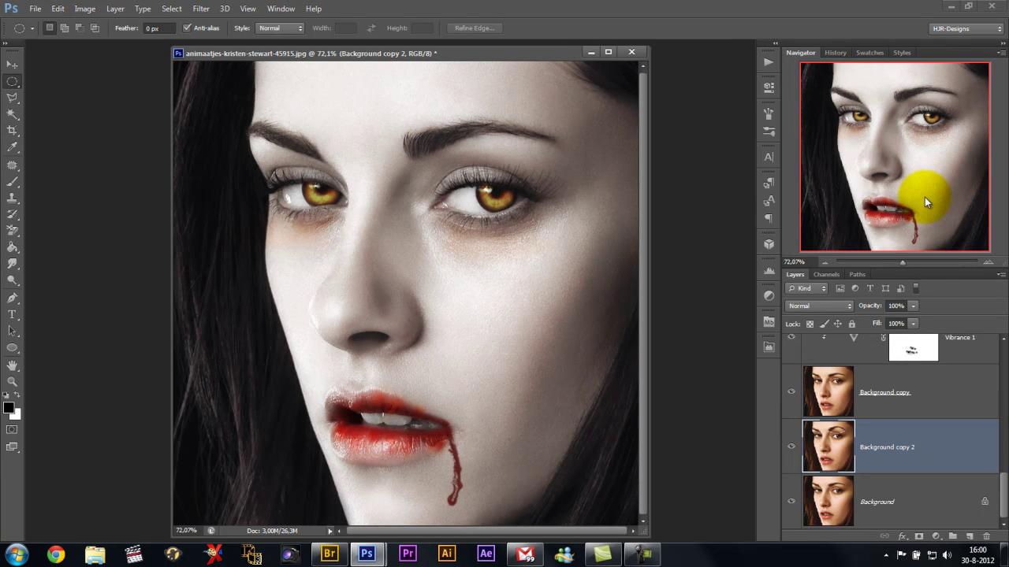
drag(1004, 496, 994, 479)
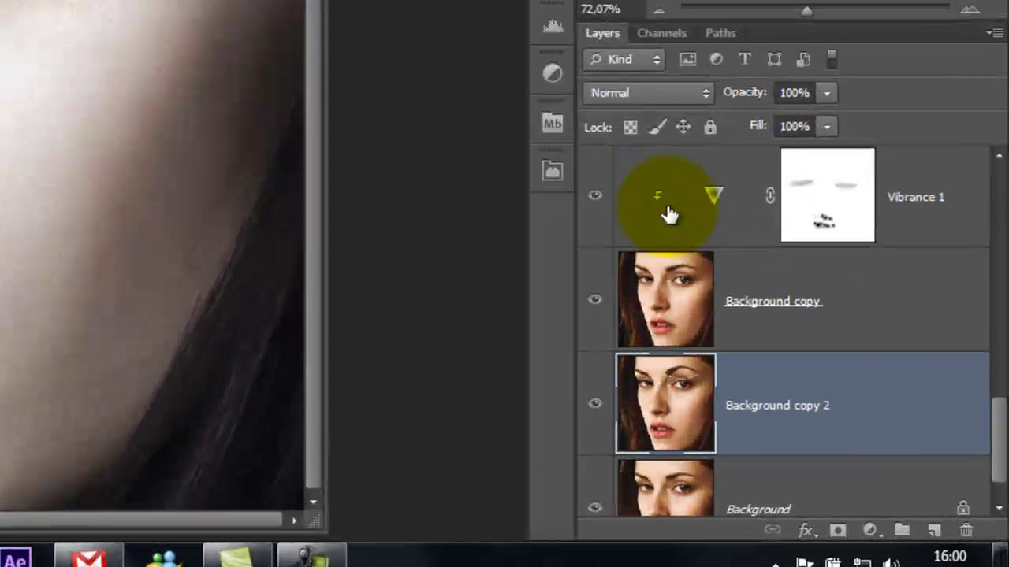
click(968, 348)
right_click(968, 348)
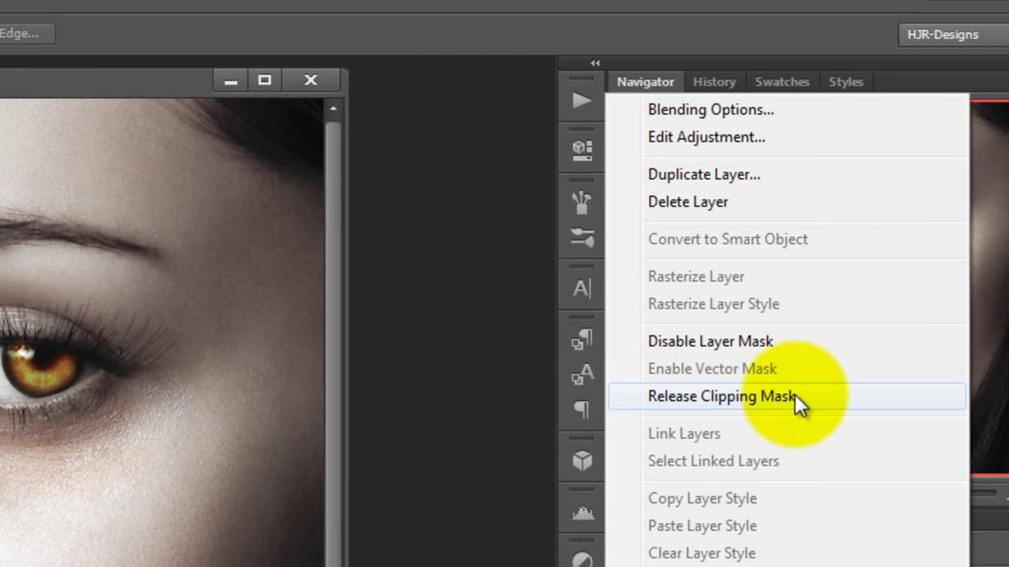
click(682, 400)
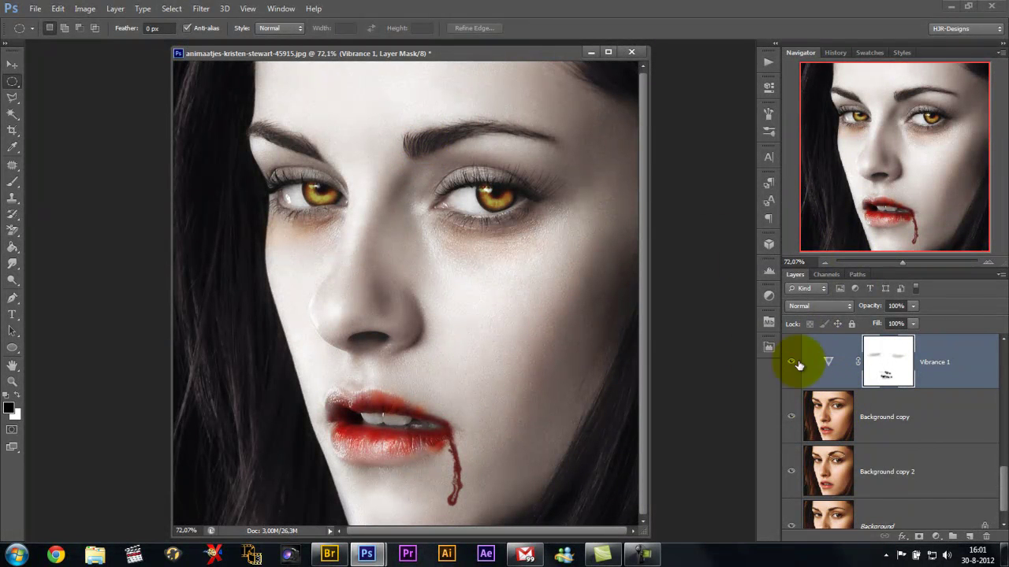
click(839, 427)
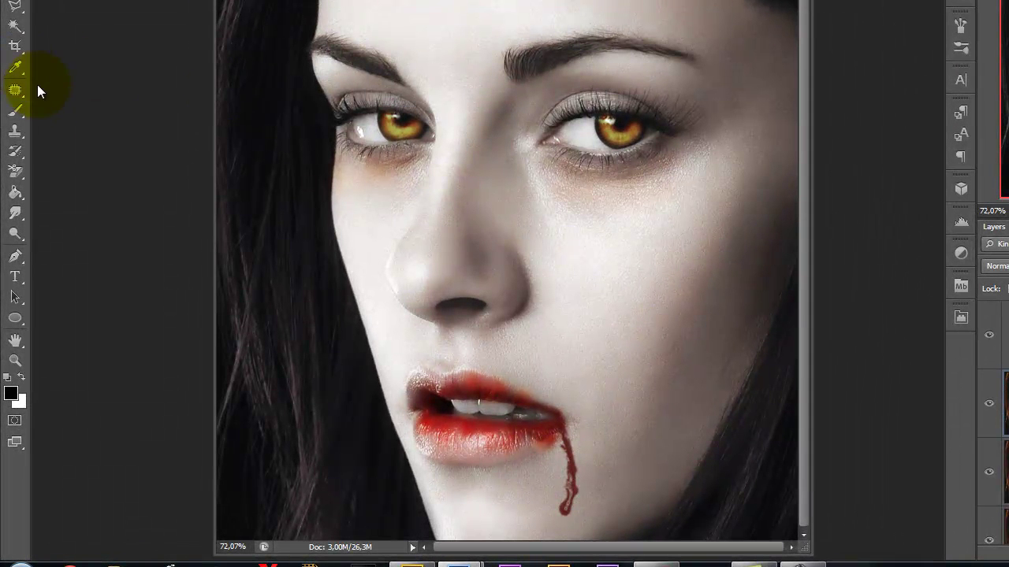
With the Brush tool, restore the default brush set from the brush preset picker.
click(13, 112)
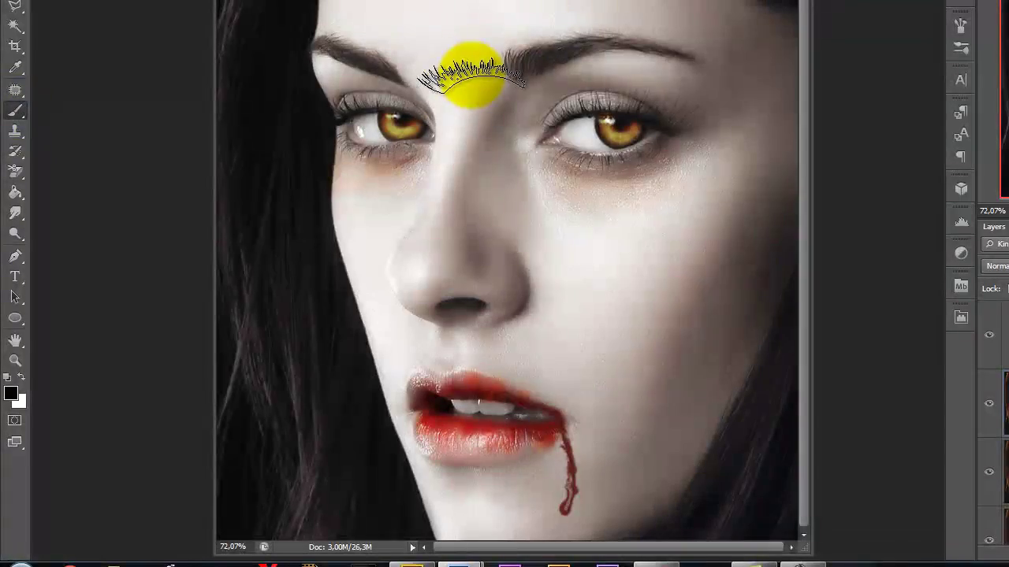
right_click(466, 69)
click(965, 96)
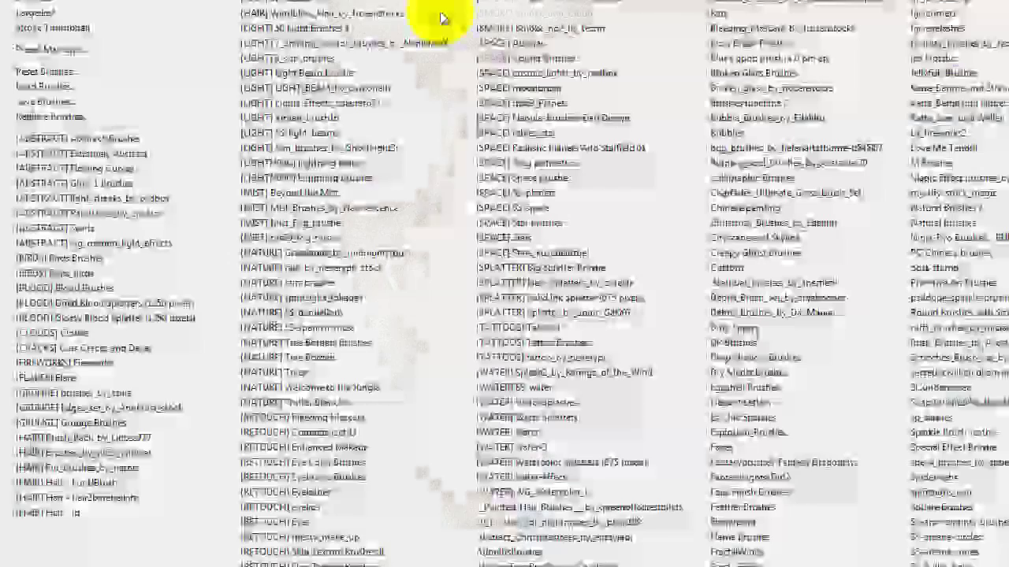
click(36, 71)
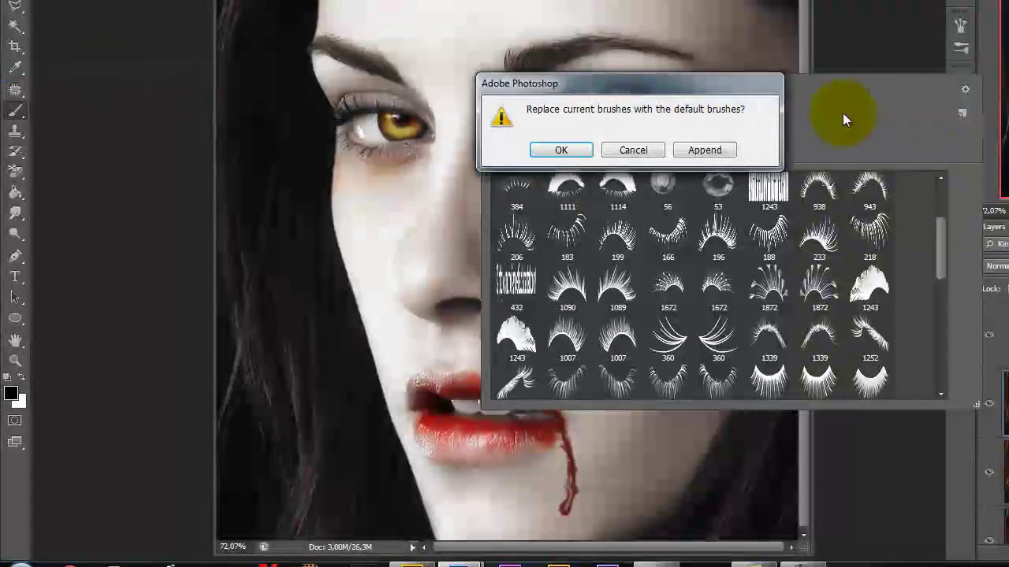
click(579, 146)
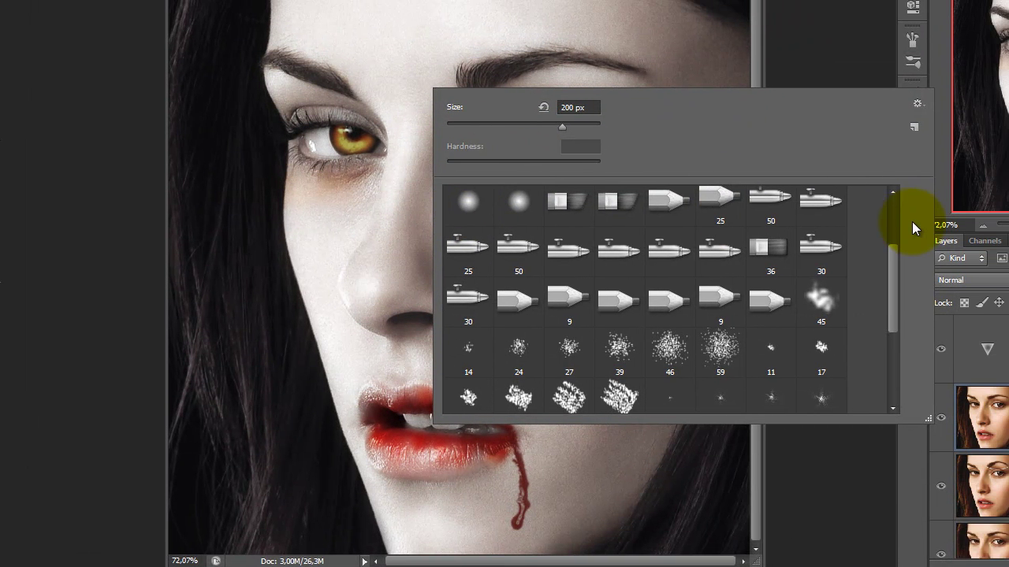
Choose the soft round brush tip and enlarge it to about 77 px.
scroll(739, 304, up, 2)
click(298, 264)
drag(286, 180, 336, 180)
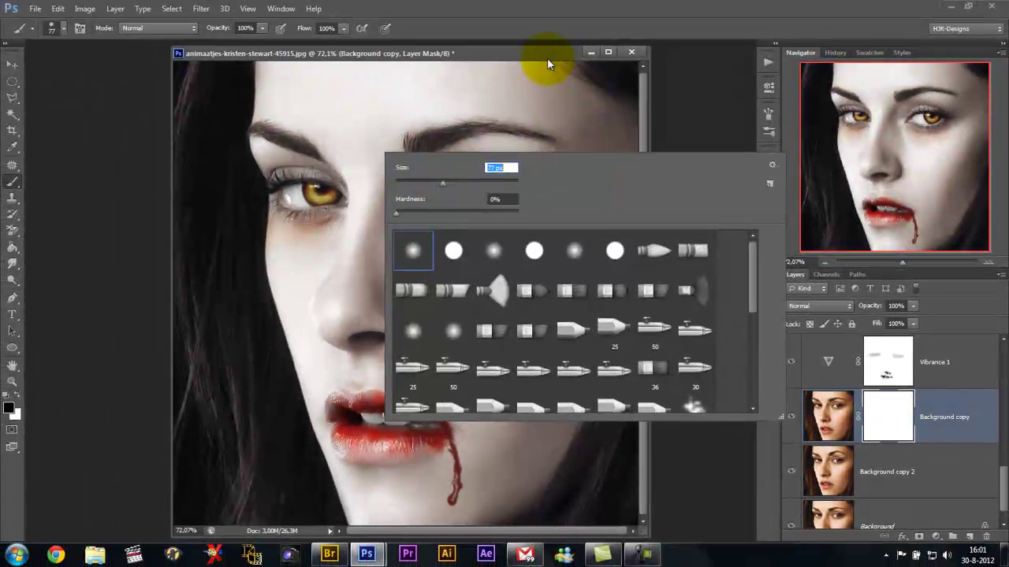
click(546, 53)
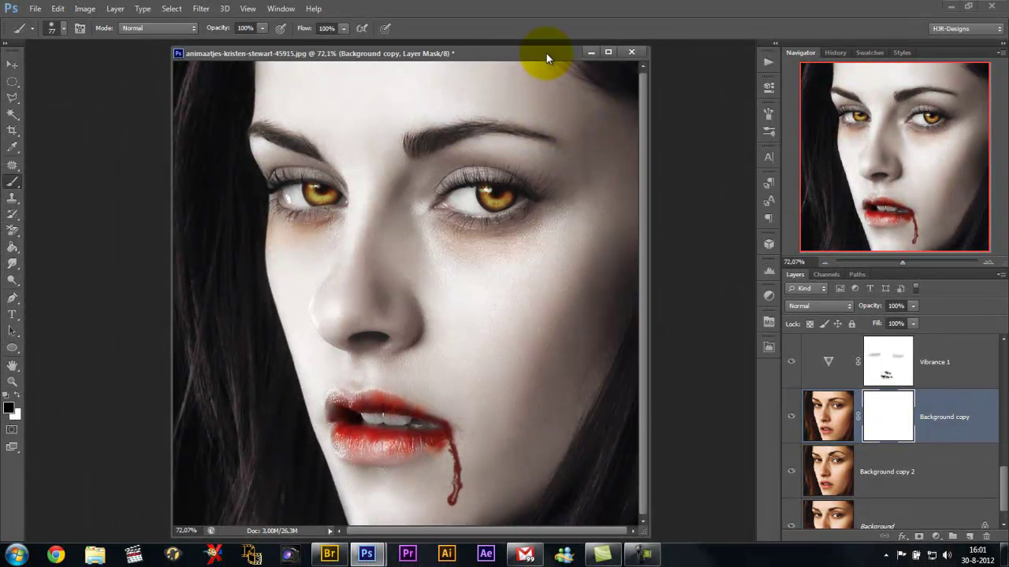
Paint over the eyebrow on the Background copy mask, then reset colours to default black and white.
mouse_move(484, 138)
mouse_down()
mouse_move(418, 126)
mouse_move(387, 135)
mouse_move(446, 102)
mouse_move(515, 102)
mouse_move(543, 118)
mouse_move(434, 101)
mouse_move(400, 135)
mouse_move(405, 151)
mouse_move(439, 144)
mouse_move(466, 117)
mouse_move(536, 192)
mouse_move(374, 102)
mouse_move(402, 113)
mouse_move(462, 94)
mouse_move(394, 113)
mouse_up()
click(12, 65)
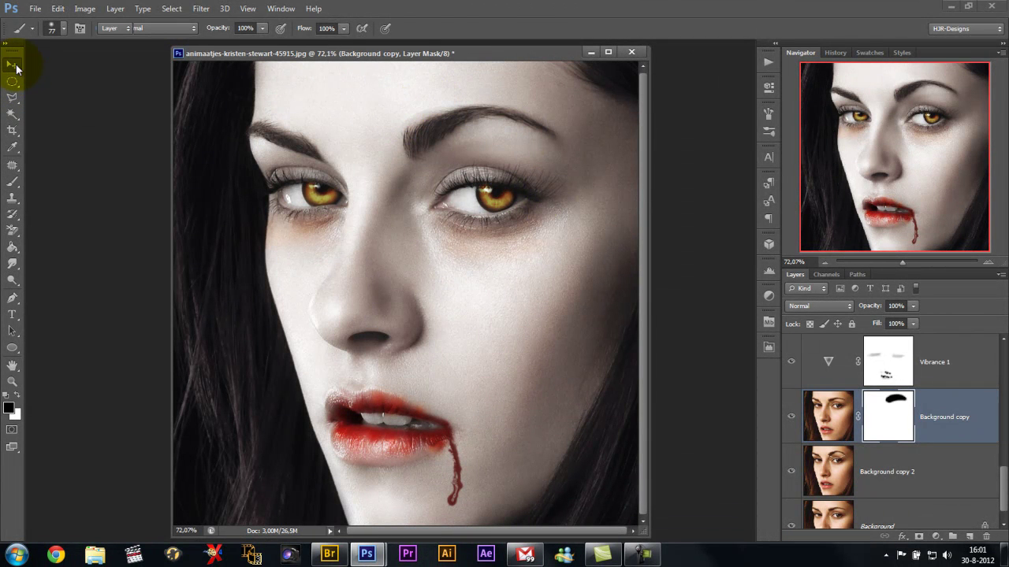
click(15, 66)
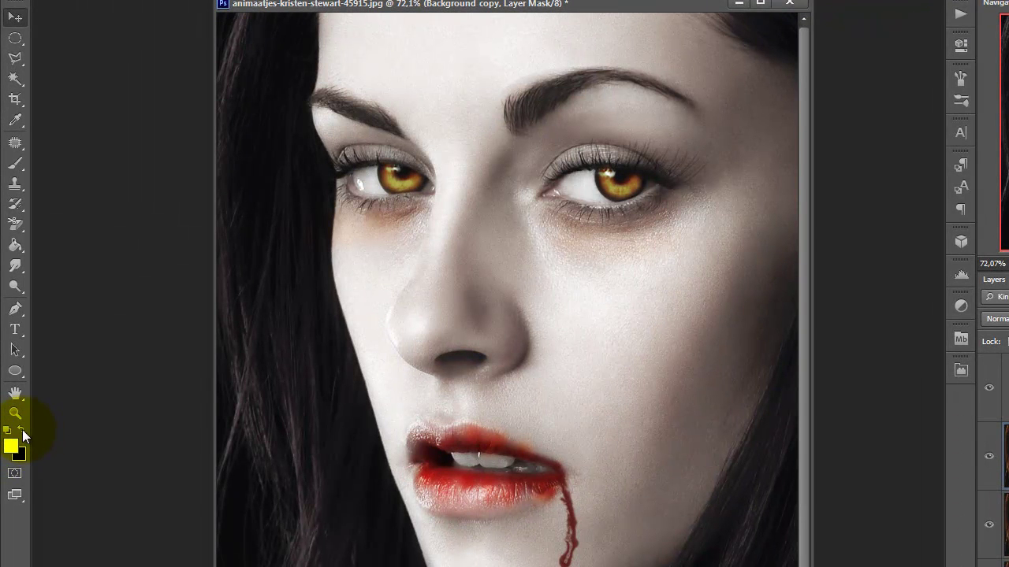
key(d)
click(22, 430)
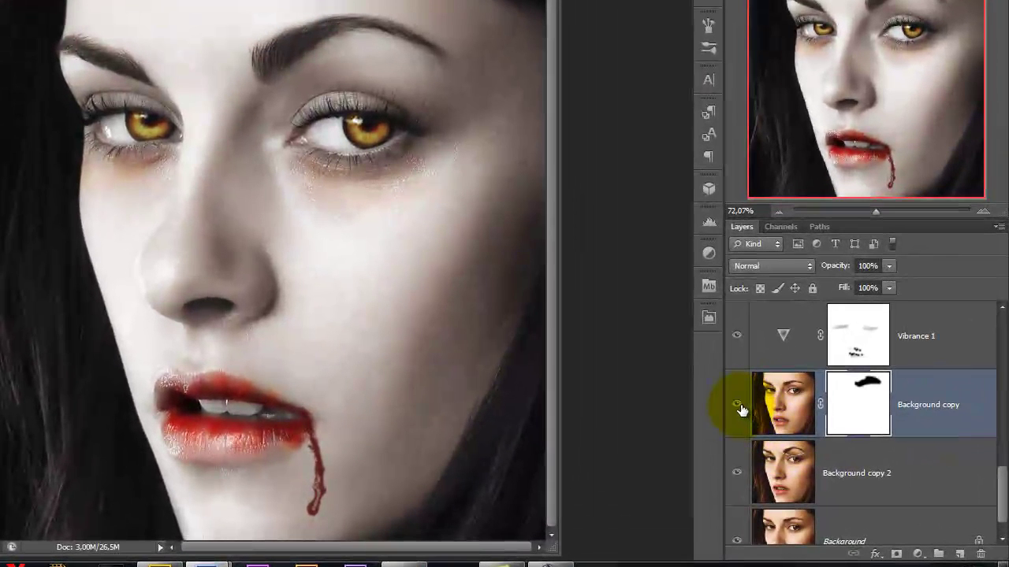
Toggle Background copy and Background copy 2 visibility to compare the reshaped brows.
click(738, 406)
click(739, 406)
click(737, 473)
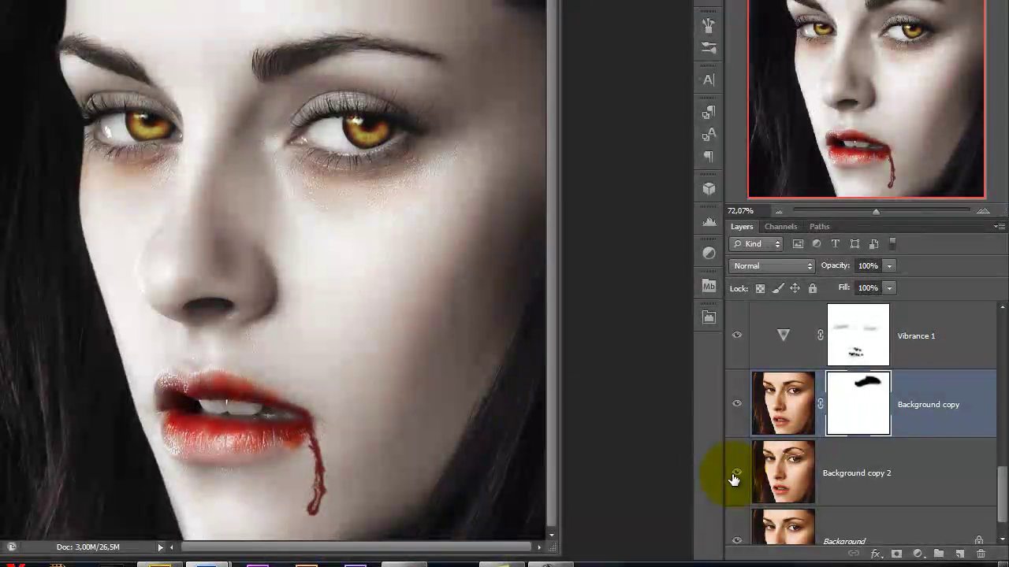
click(736, 474)
click(735, 477)
click(734, 477)
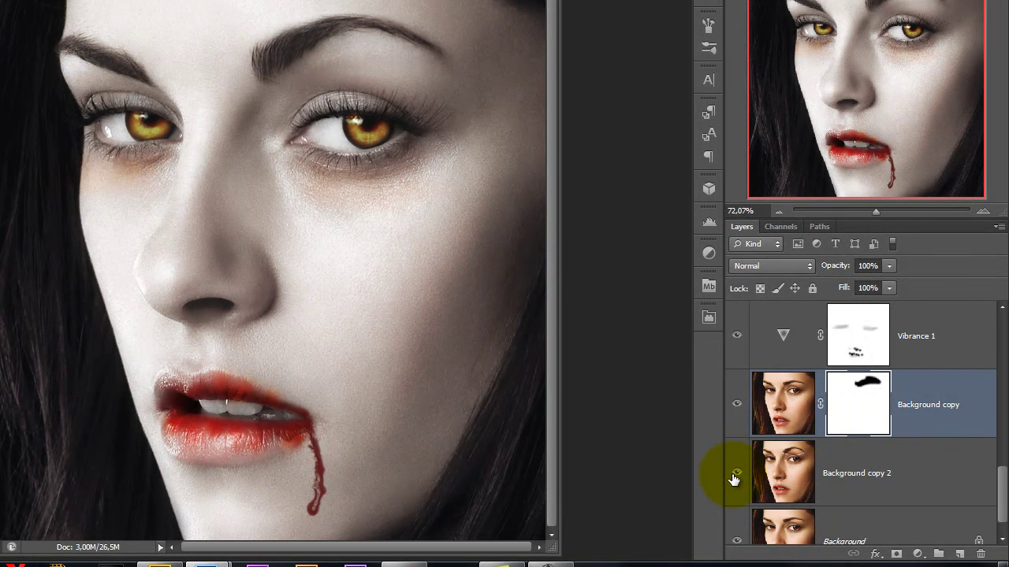
click(734, 477)
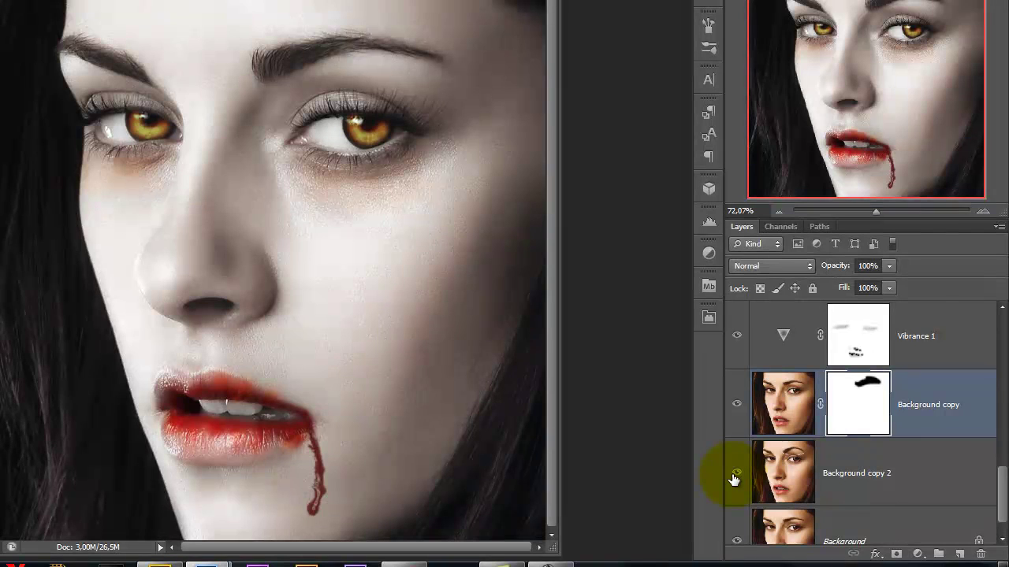
click(734, 477)
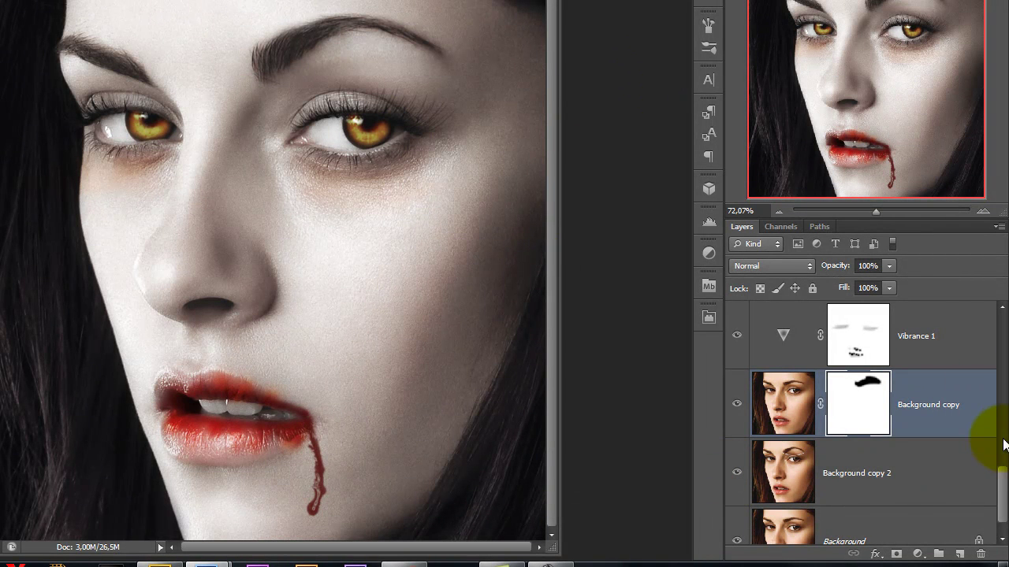
Group Layer 5 through Background copy 2 into Group 1, then toggle it to compare before/after.
drag(1002, 487, 1002, 316)
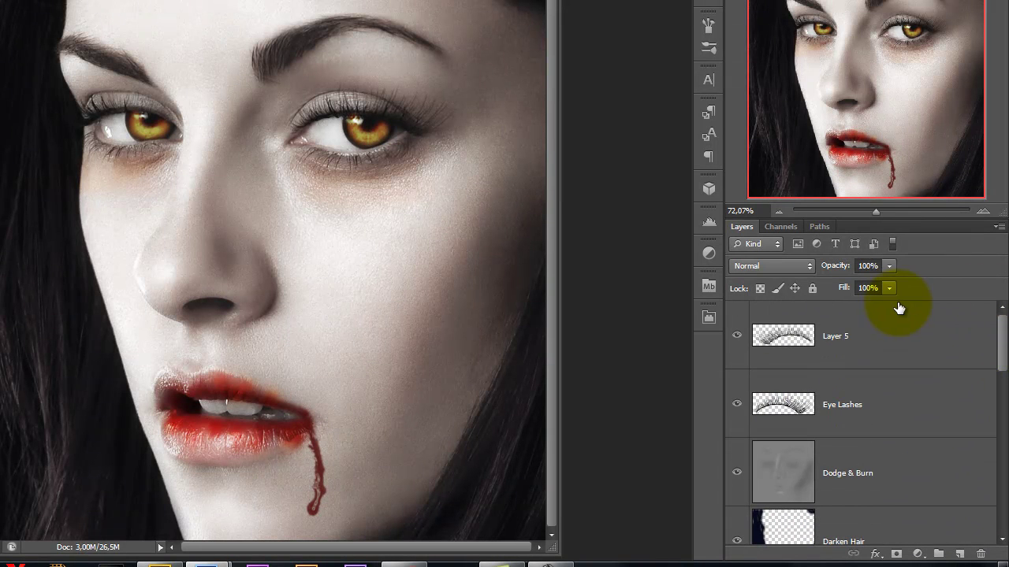
click(901, 321)
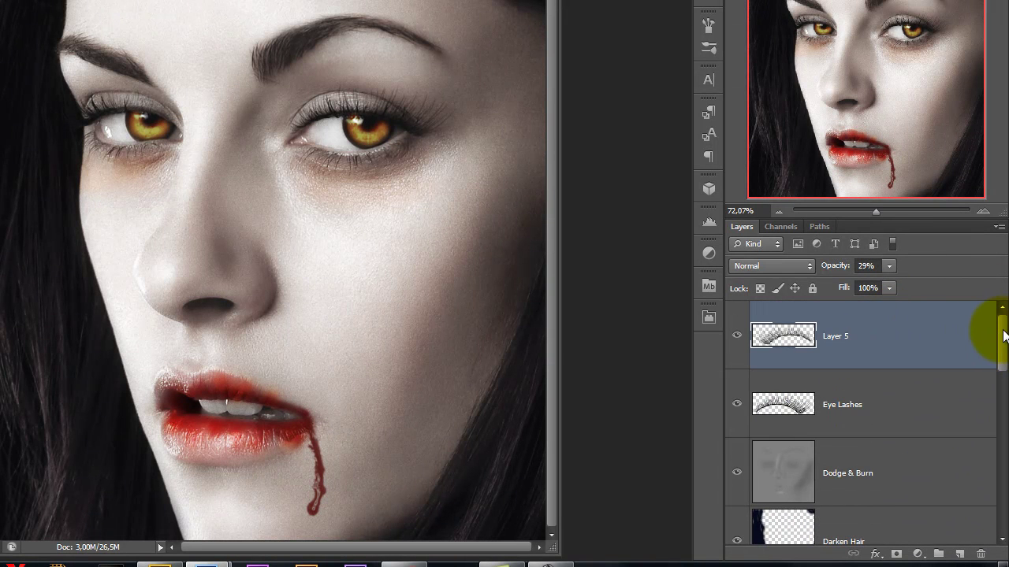
drag(1004, 334, 1002, 507)
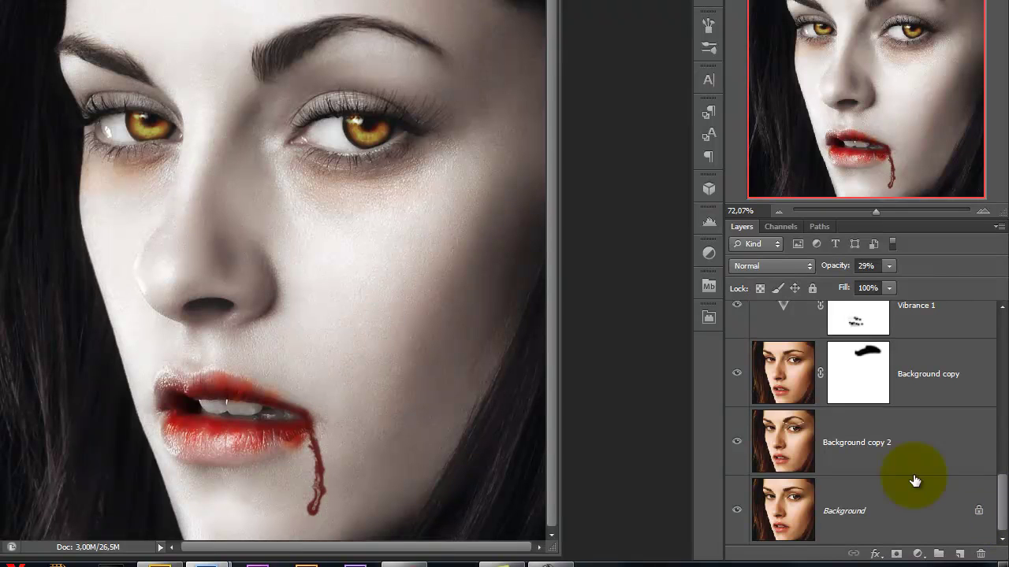
shift+click(862, 434)
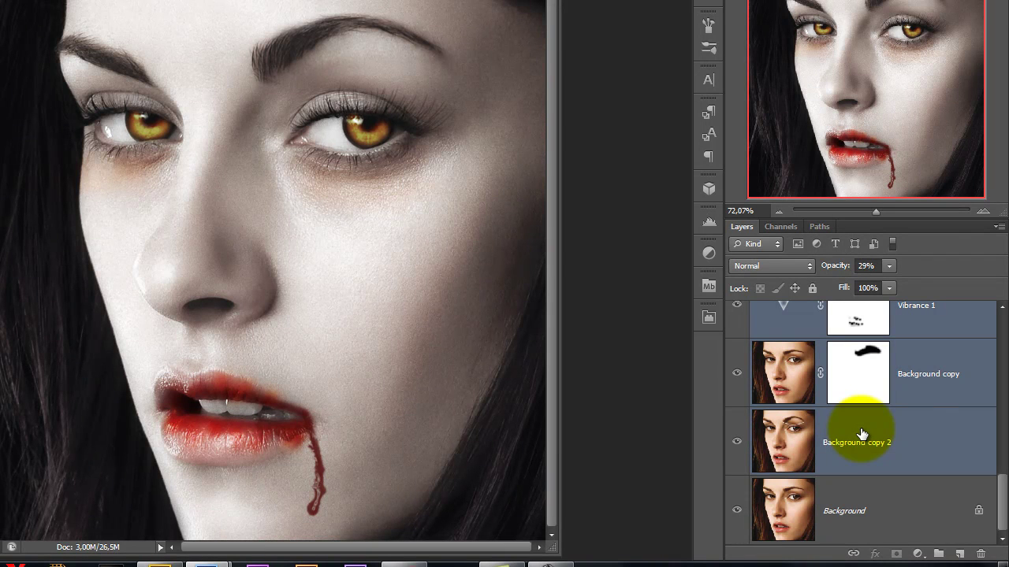
click(939, 555)
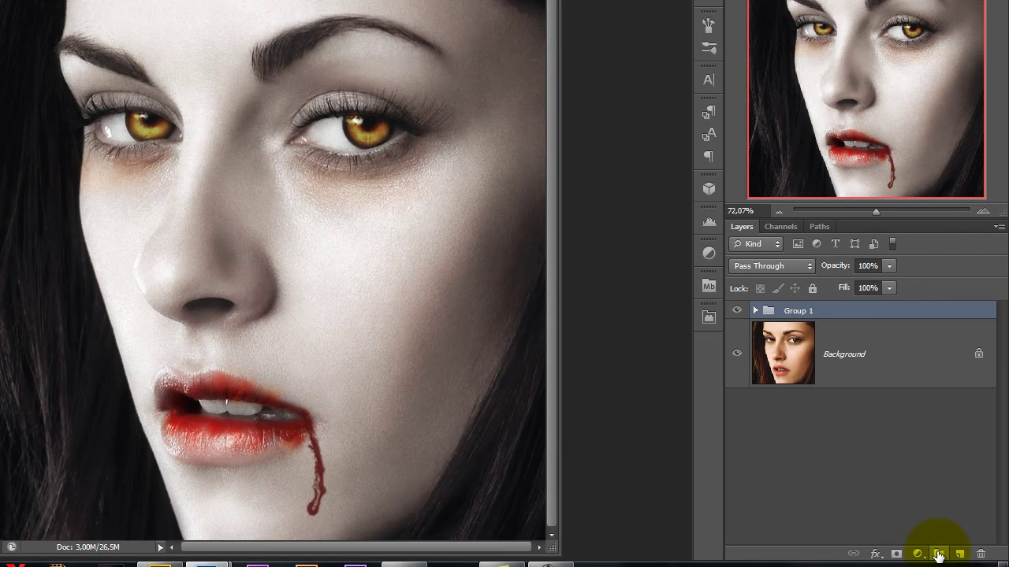
click(736, 312)
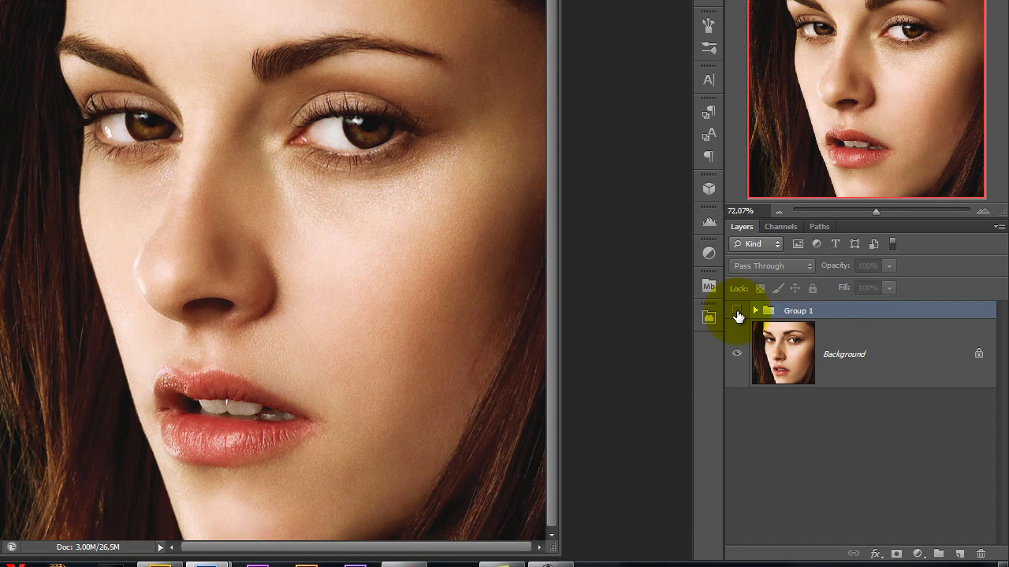
click(737, 312)
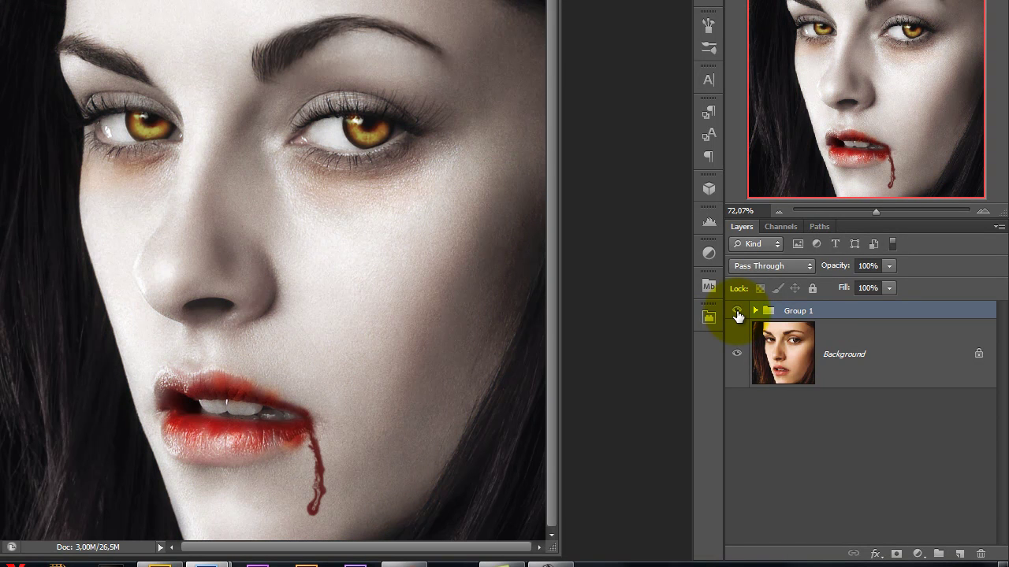